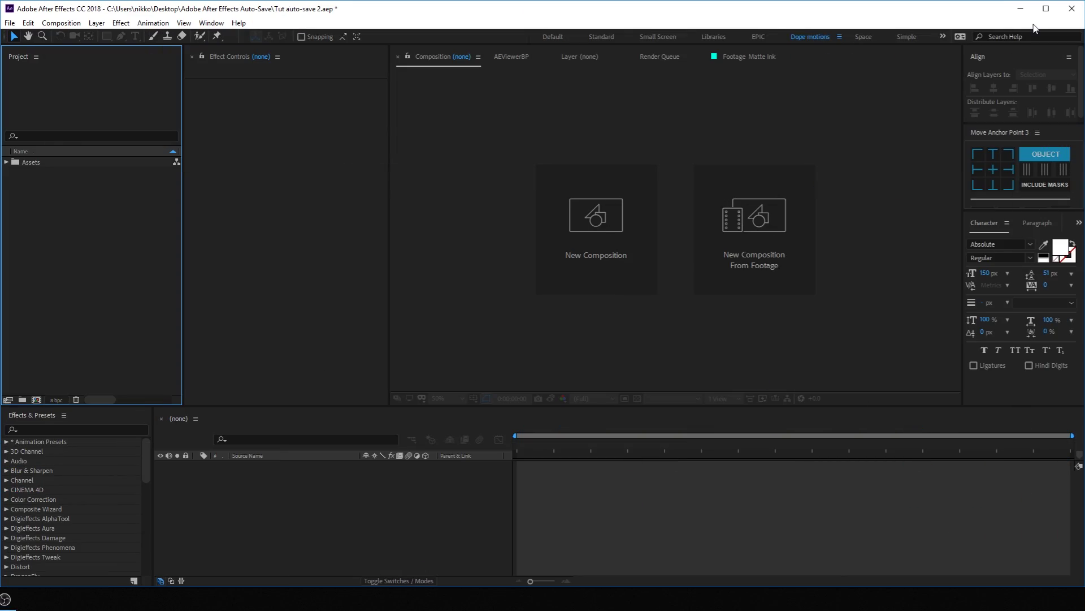
Step: Create a 1920×1080, 30 fps, 10-second composition named Main
click(606, 222)
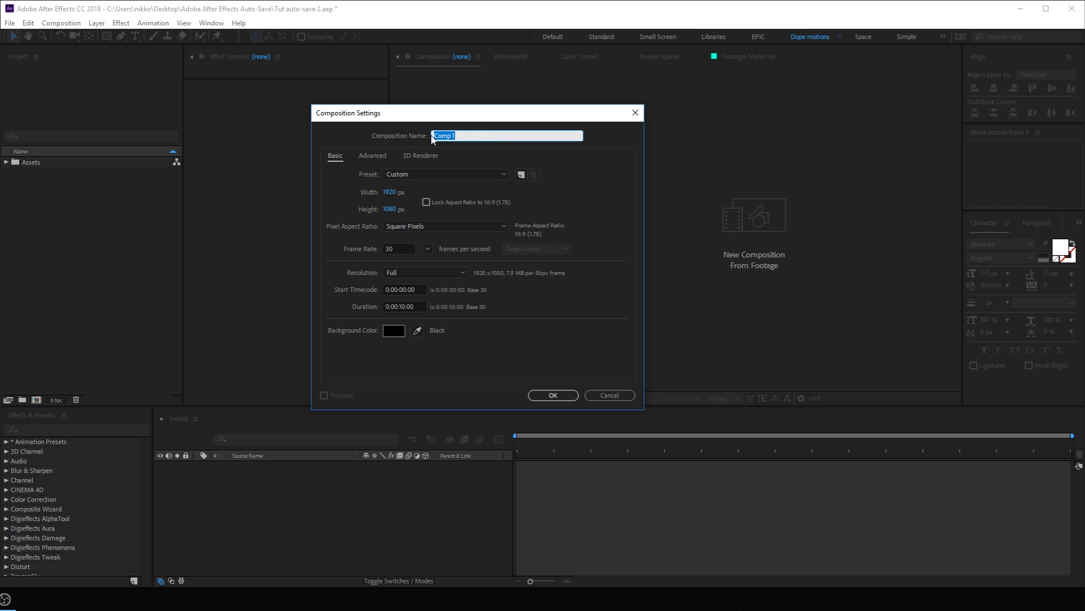
text(Main)
click(553, 396)
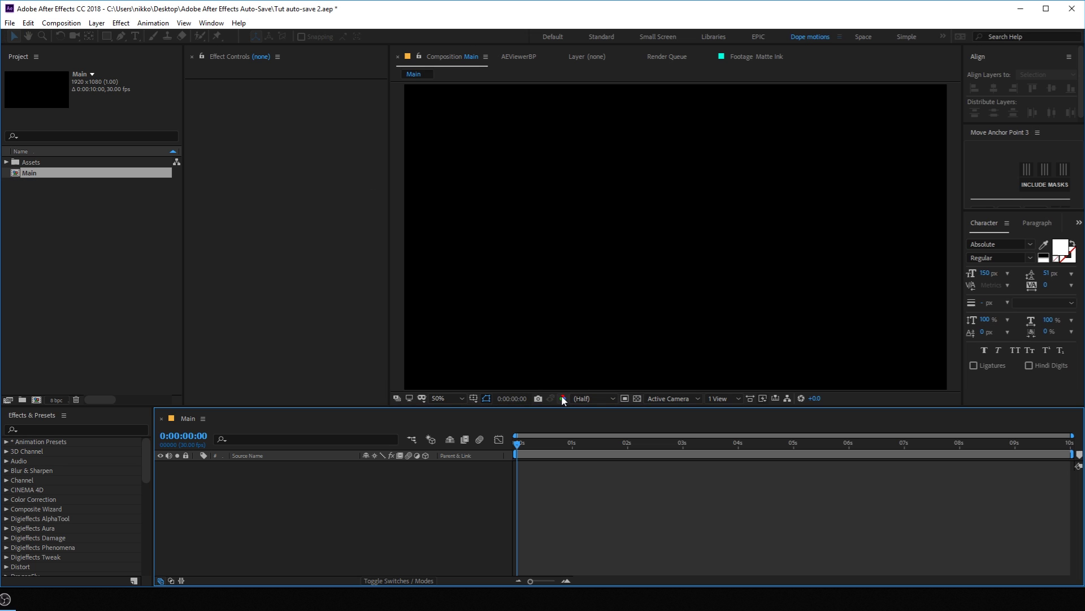
Step: Create a second composition named Media_01 with the same settings
click(36, 400)
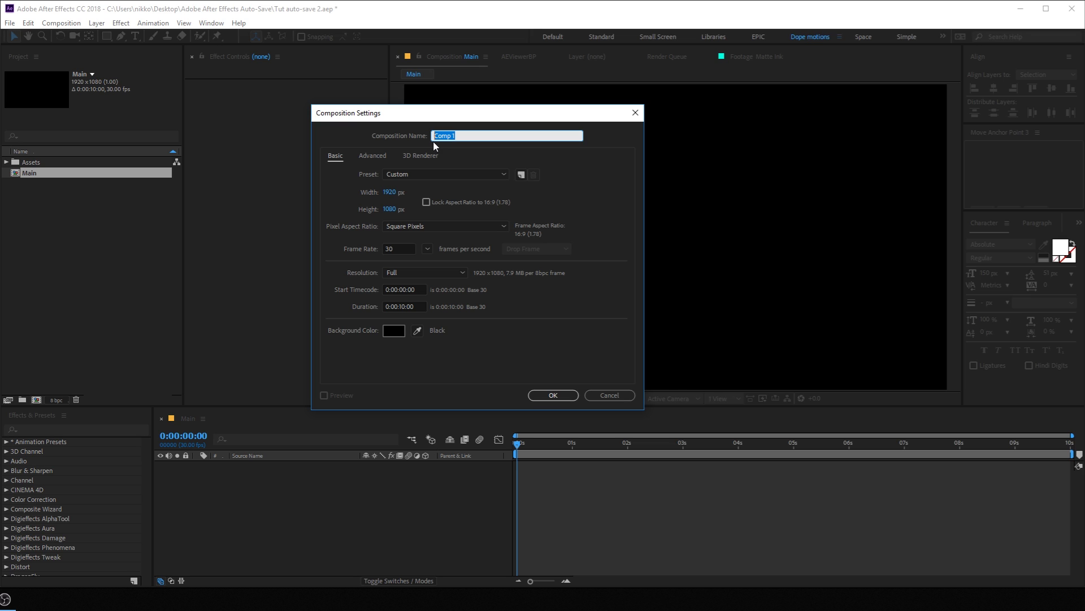
text(Media_01)
click(559, 396)
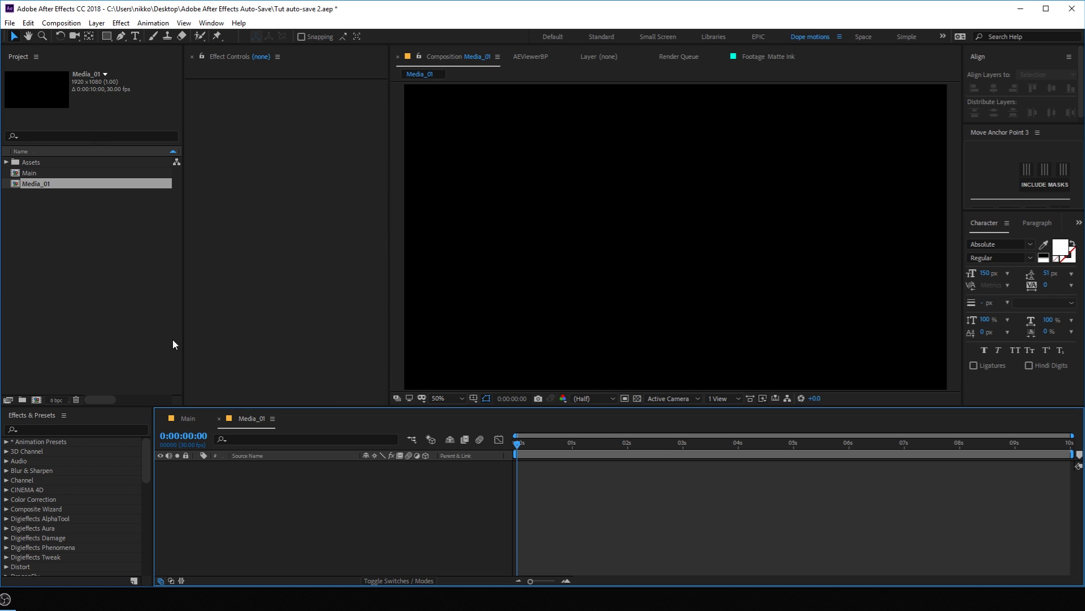
Step: Add the Colosseum Image from the Assets folder to Media_01 and scale it to 59%
click(6, 163)
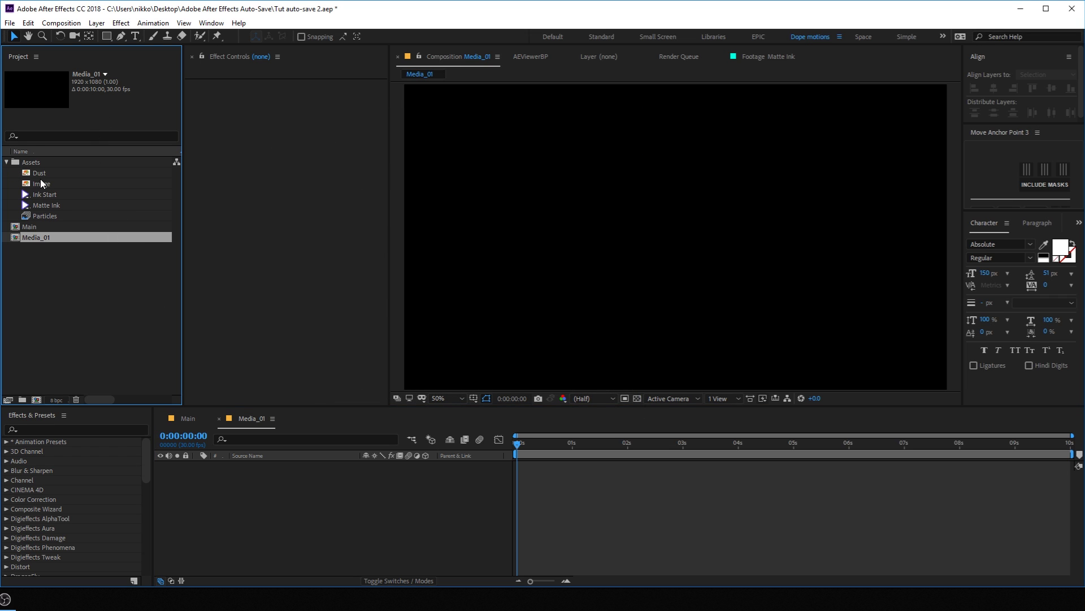
drag(42, 184, 229, 513)
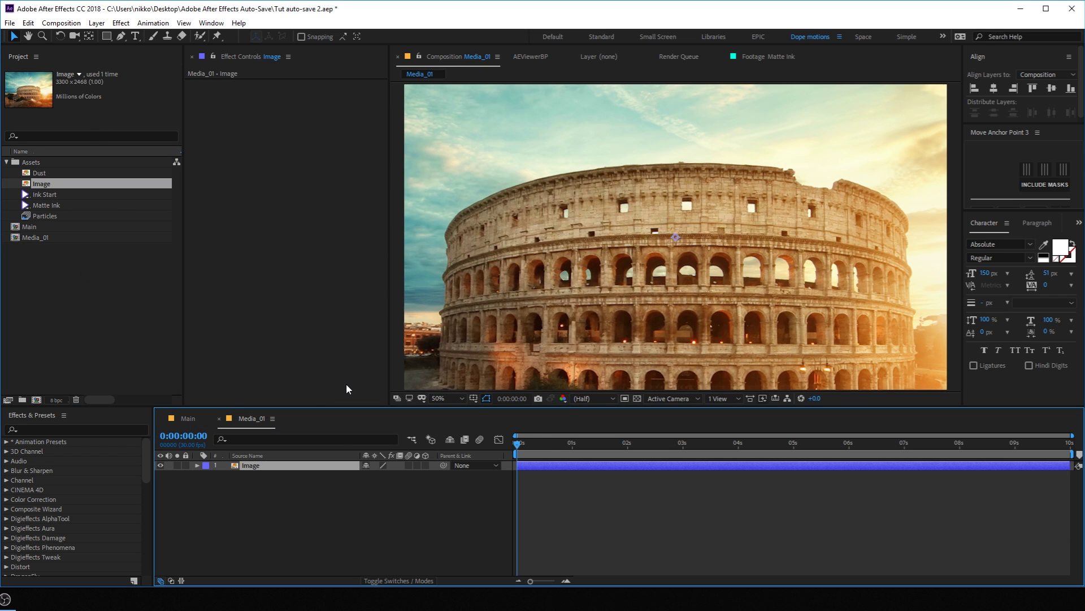
key(s)
drag(390, 476, 379, 485)
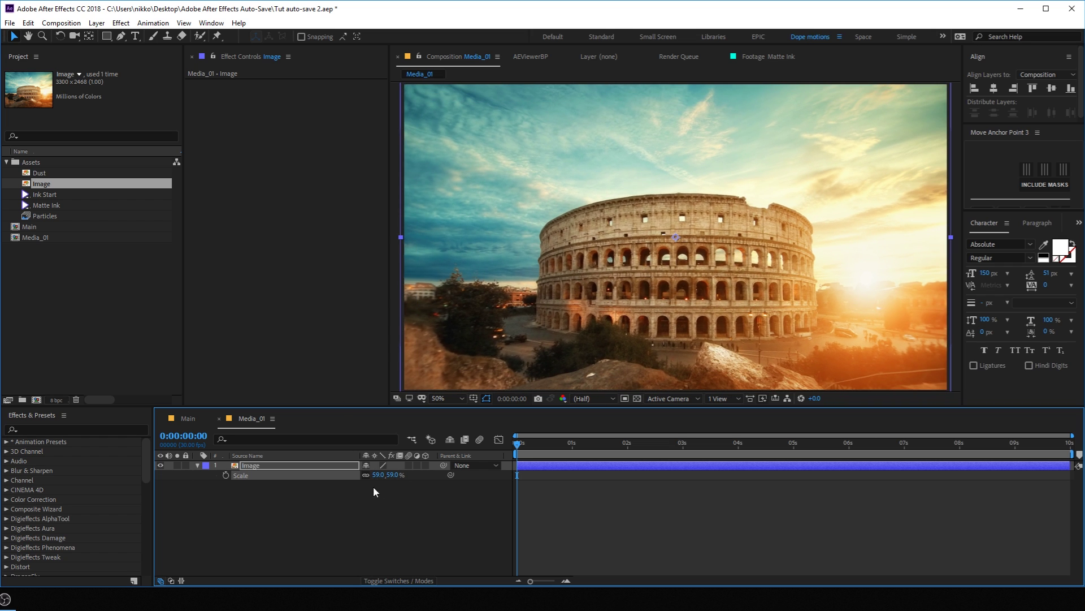
click(380, 476)
Step: In Main, set the time near 1 s and add Media_01 with Ink Start layered above it
click(196, 419)
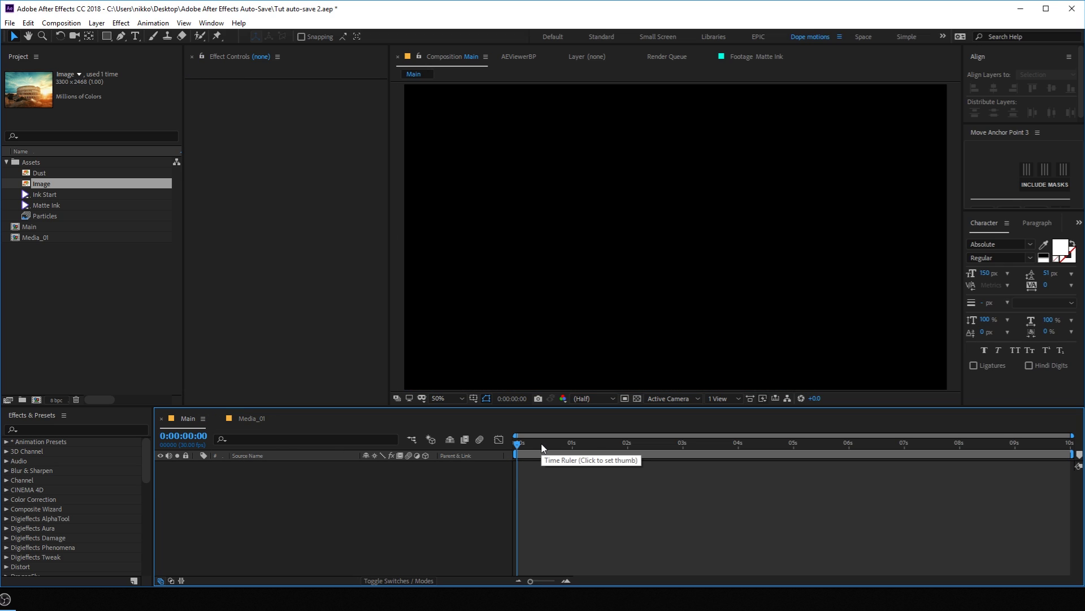
click(576, 445)
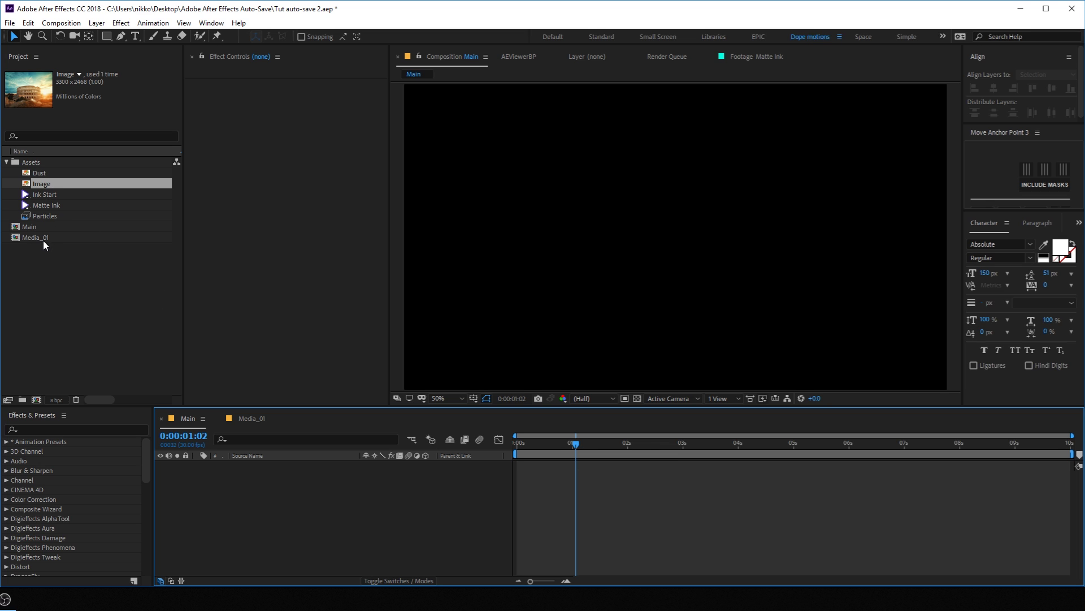
drag(45, 245, 230, 537)
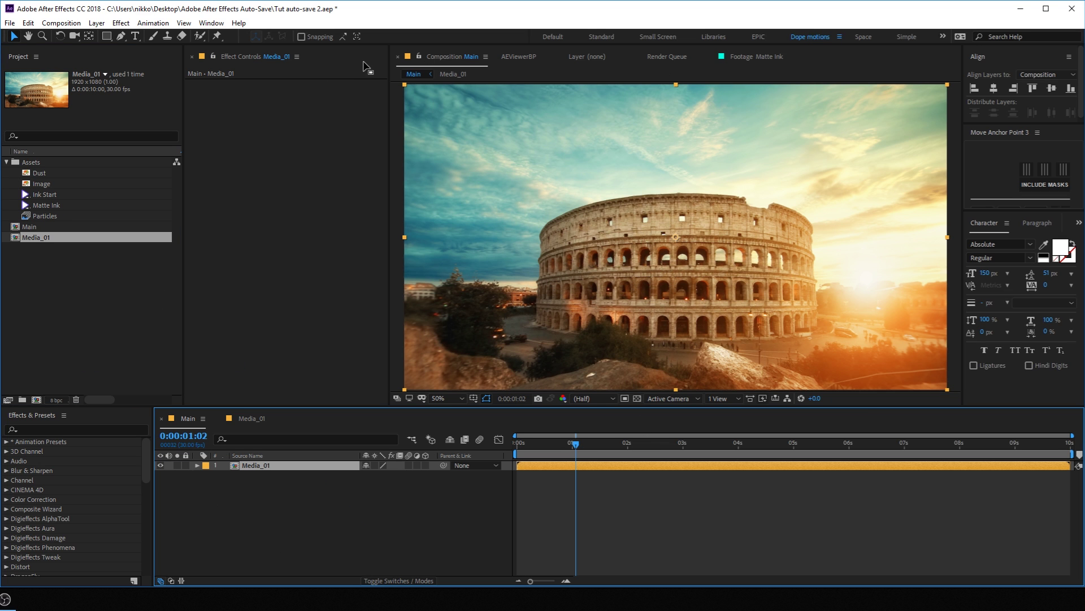
click(46, 205)
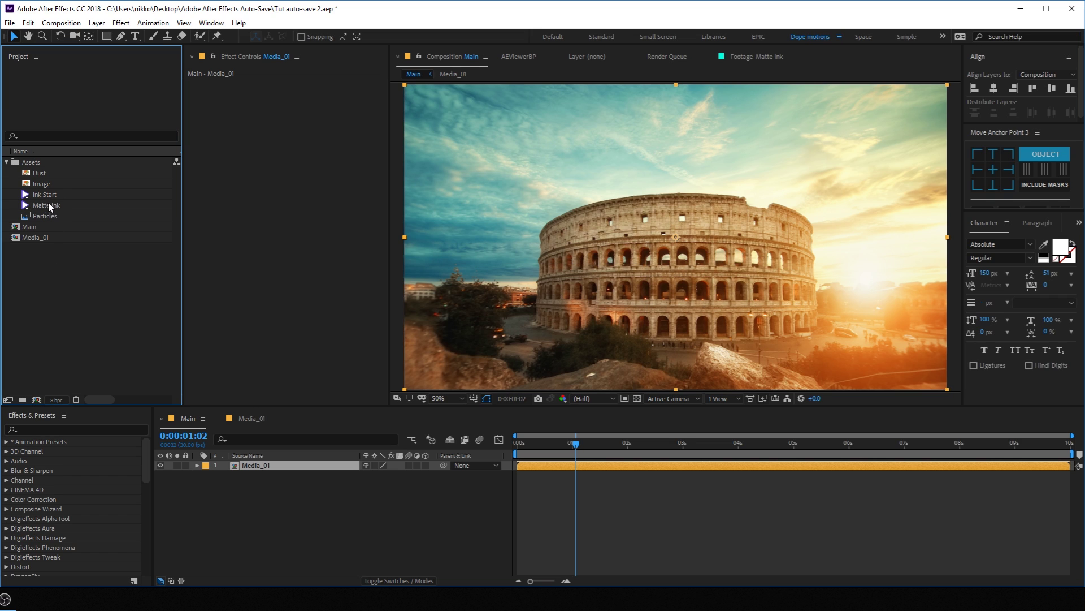
drag(45, 194, 244, 466)
mouse_move(49, 198)
mouse_down()
mouse_move(279, 516)
mouse_move(285, 469)
mouse_up()
mouse_move(569, 443)
mouse_down()
mouse_move(529, 444)
mouse_move(553, 456)
mouse_up()
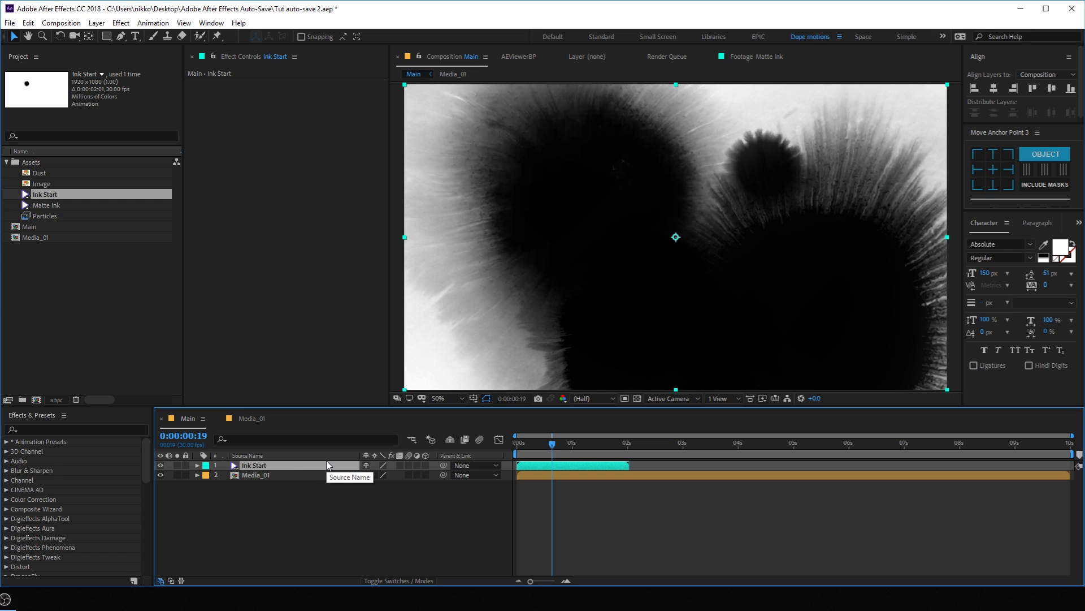
Step: Set Media_01's track matte to Luma Inverted Matte using the Ink Start layer
click(356, 505)
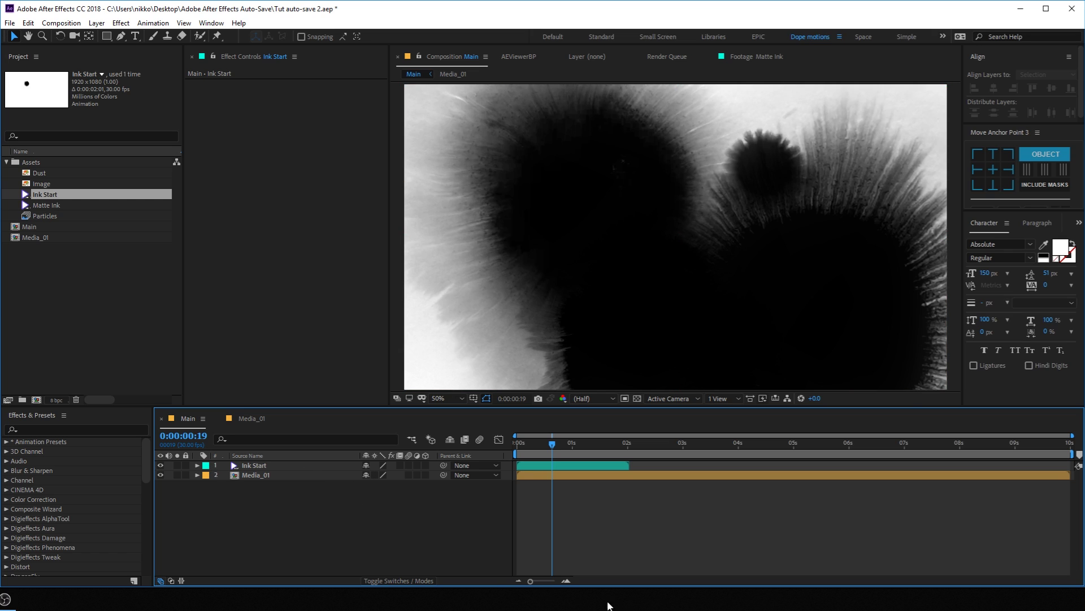
click(388, 580)
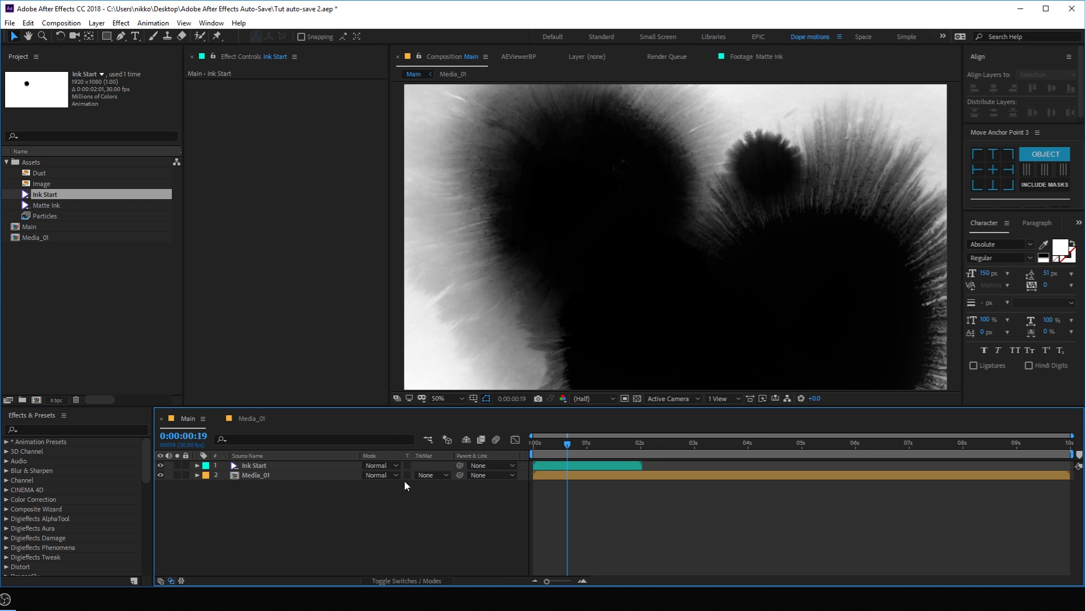
click(280, 474)
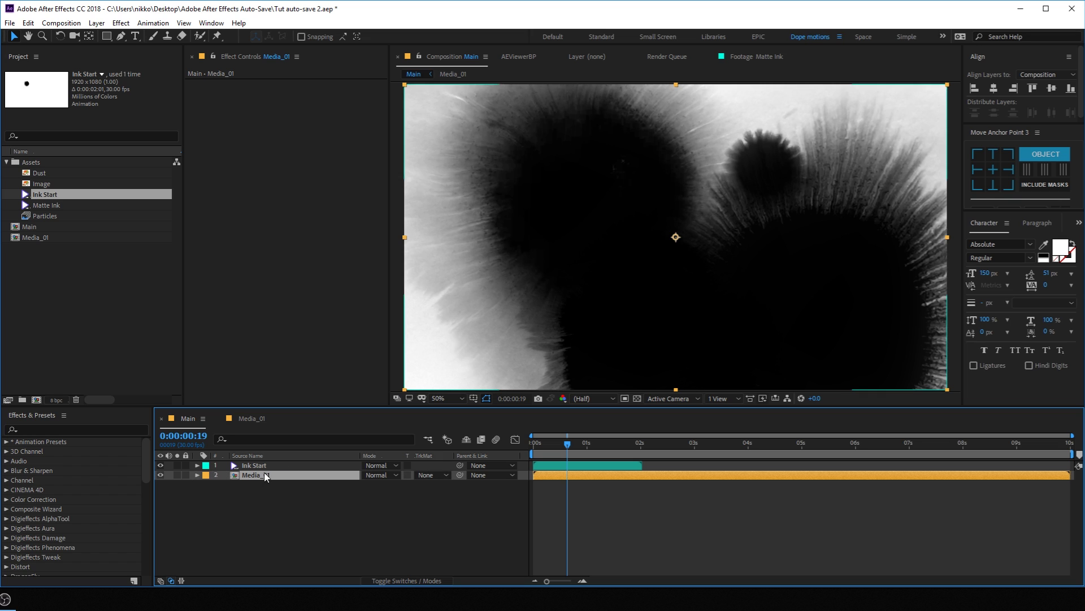
click(425, 475)
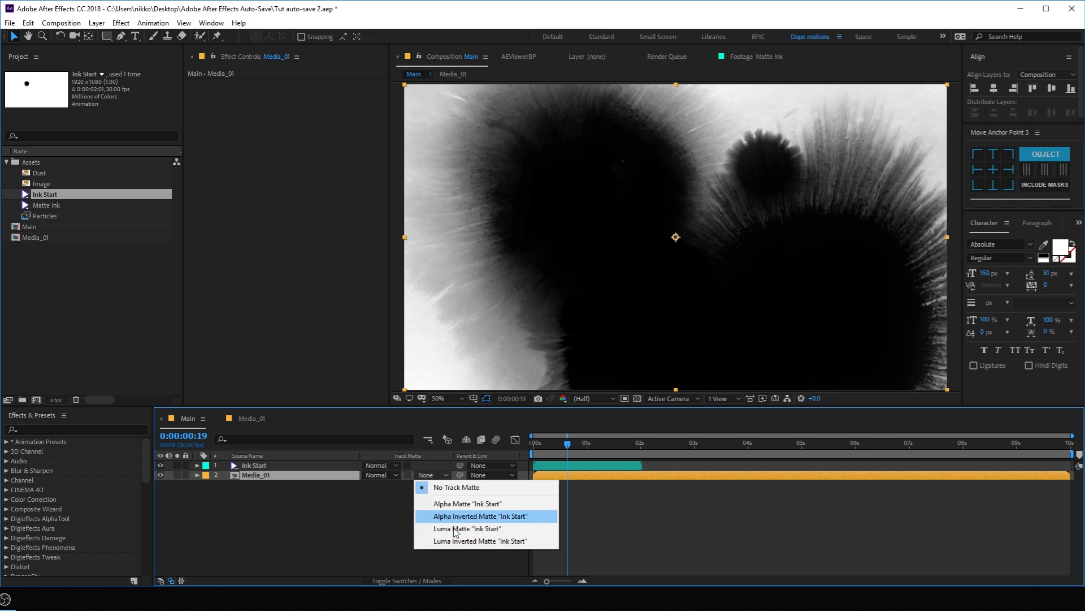
click(488, 541)
mouse_move(567, 444)
mouse_down()
mouse_move(523, 452)
mouse_move(604, 452)
mouse_move(547, 451)
mouse_move(592, 451)
mouse_up()
click(259, 474)
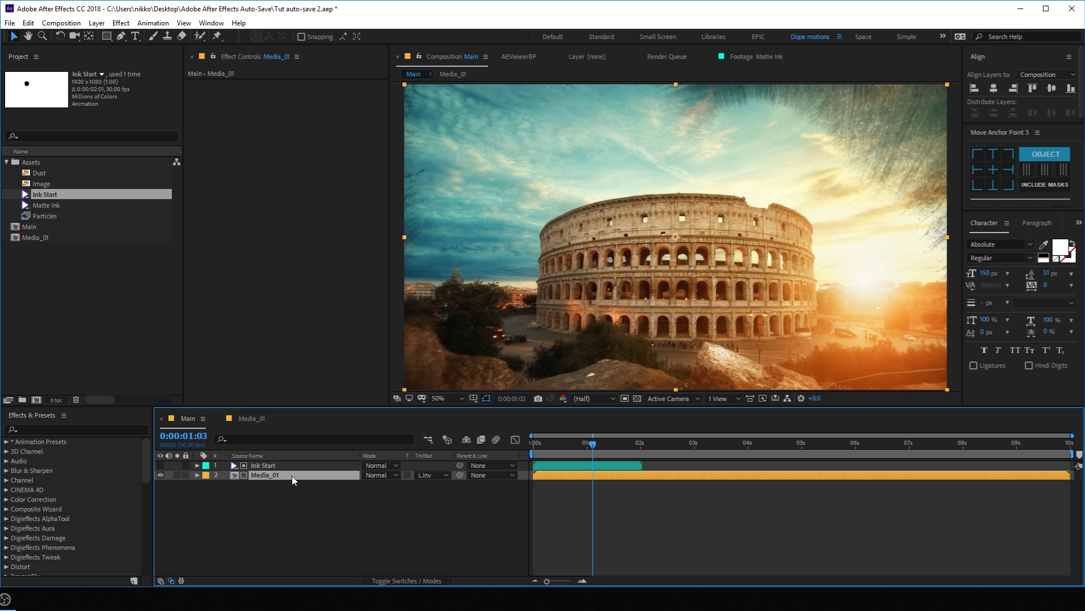
Step: Duplicate Media_01, add Matte Ink above it, and matte the copy with Luma Inverted 'Matte Ink'
key(ctrl+d)
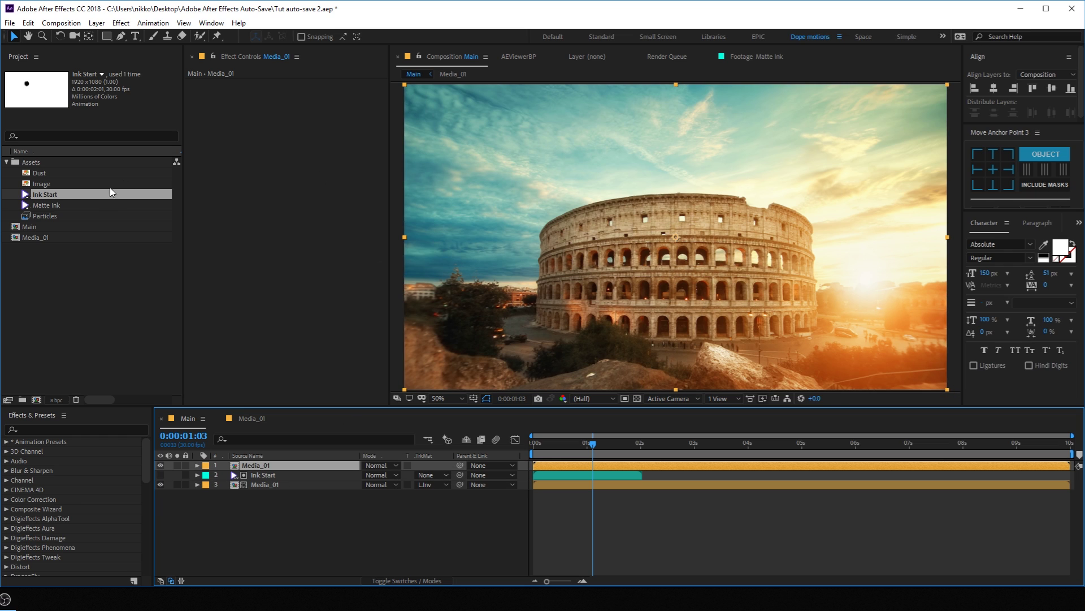
mouse_move(49, 205)
mouse_down()
mouse_move(242, 467)
mouse_move(266, 459)
mouse_up()
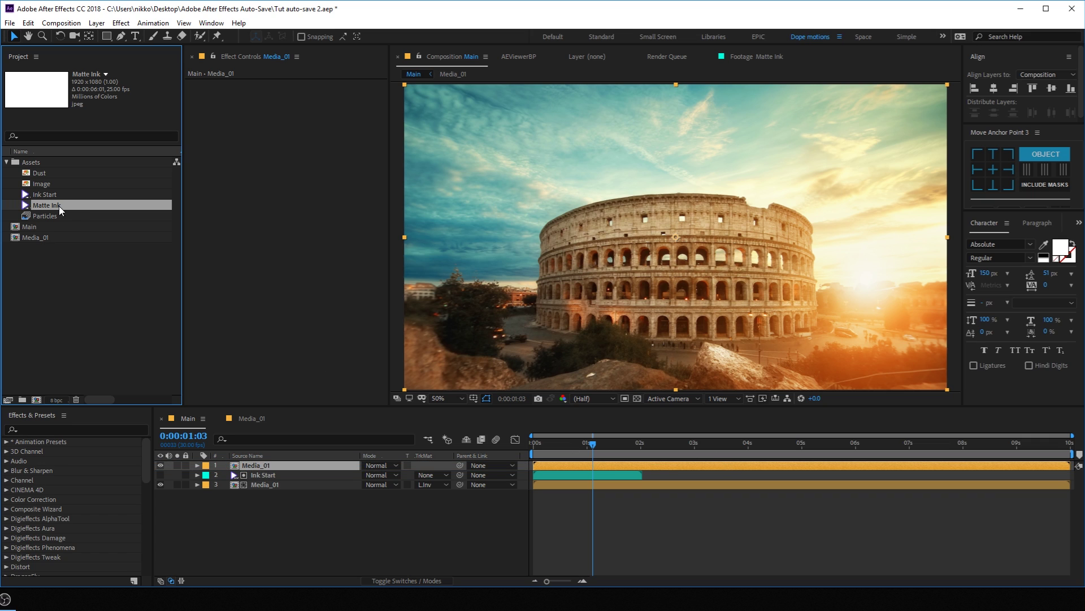
mouse_move(67, 212)
mouse_down()
mouse_move(274, 477)
mouse_move(283, 465)
mouse_up()
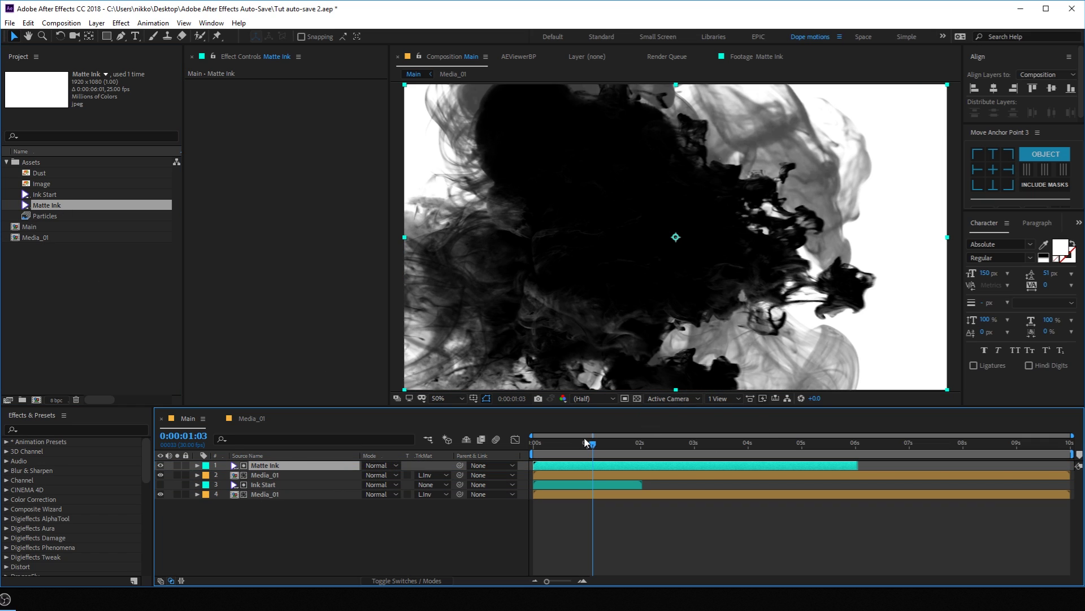
mouse_move(584, 442)
mouse_down()
mouse_move(569, 443)
mouse_move(590, 449)
mouse_up()
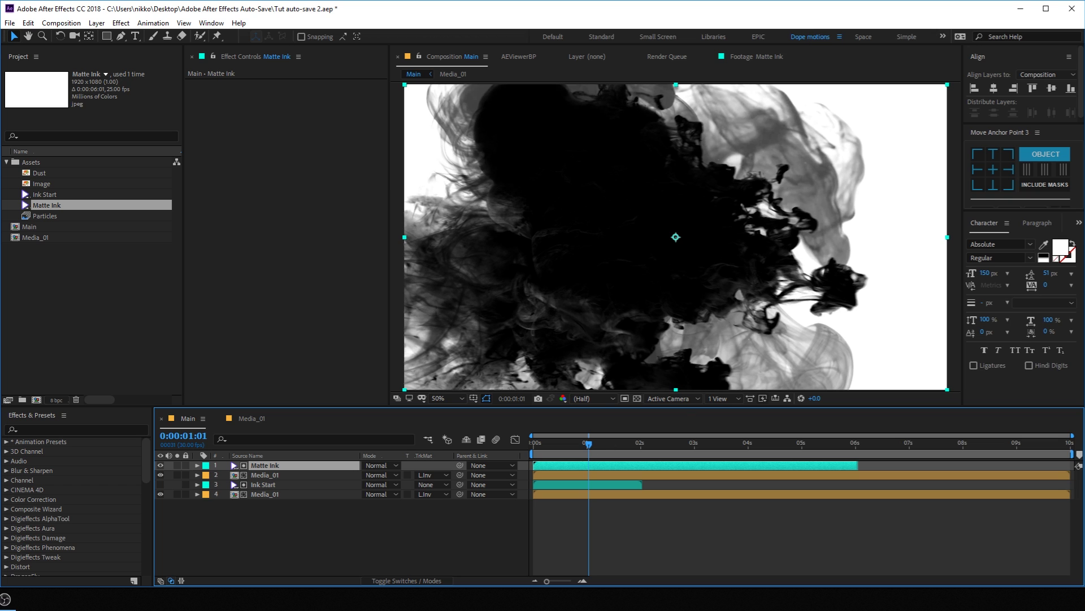
mouse_move(589, 447)
mouse_down()
mouse_move(557, 459)
mouse_move(610, 457)
mouse_move(589, 457)
mouse_up()
click(259, 475)
click(433, 475)
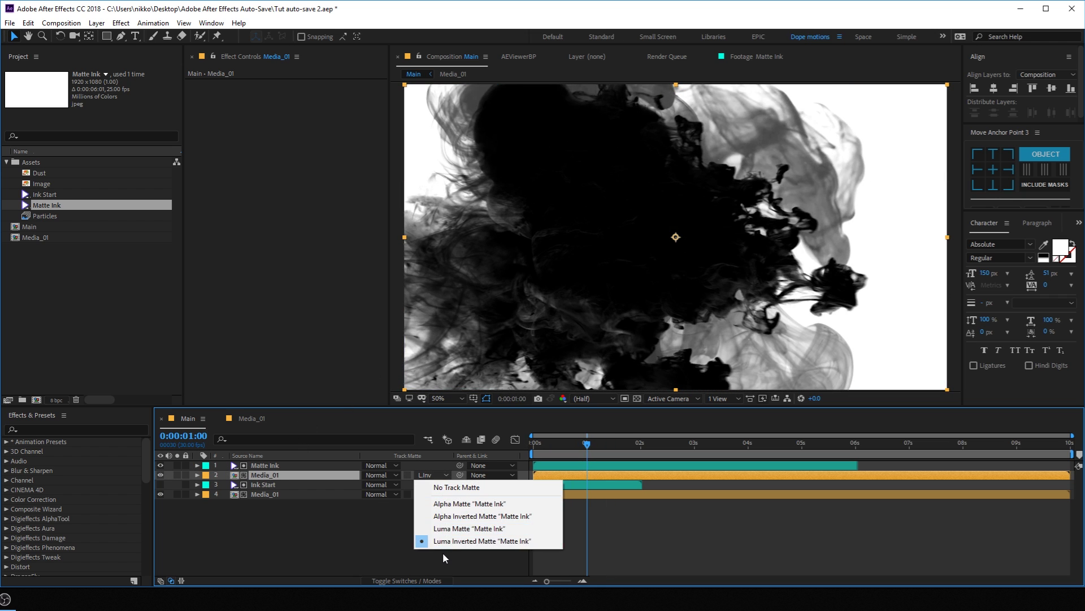
click(162, 466)
Step: Shift Matte Ink and the Media_01 copy to start at 0:00:00:19, then preview the reveal
click(276, 467)
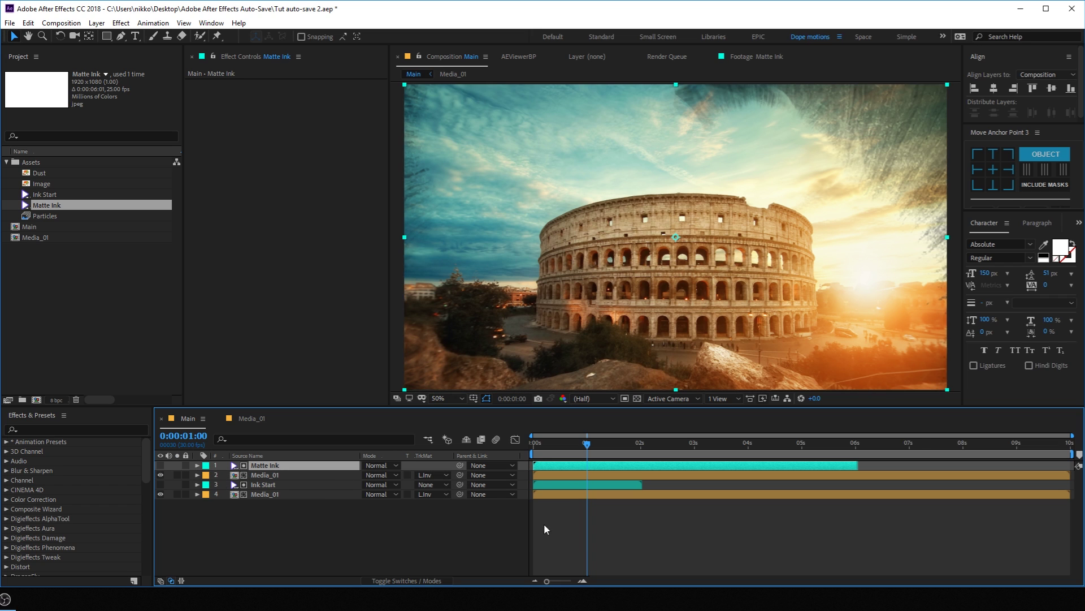
shift+click(558, 476)
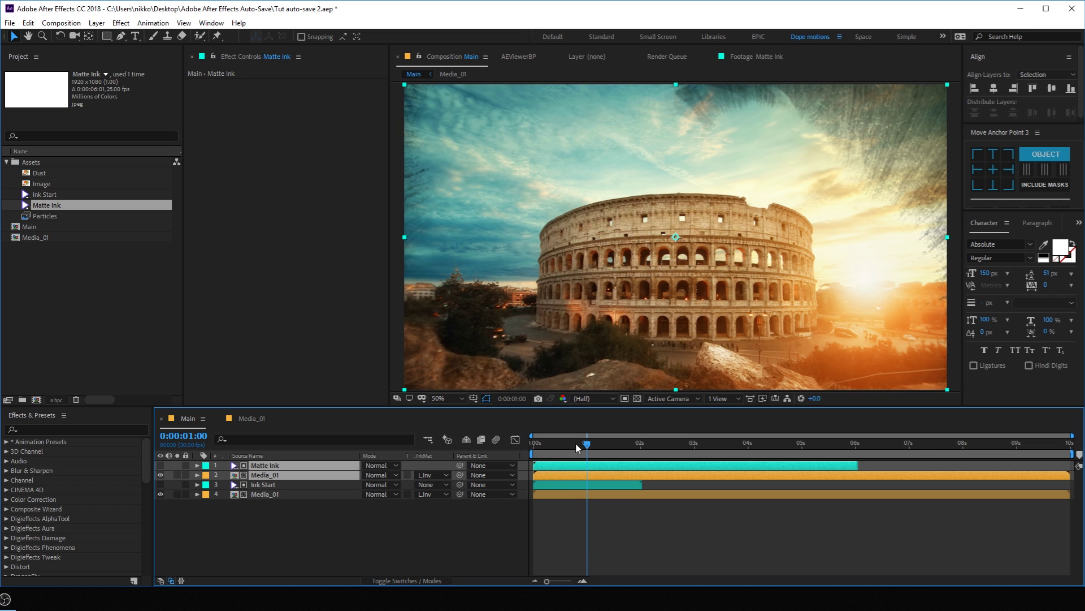
mouse_move(583, 445)
mouse_down()
mouse_move(568, 447)
mouse_move(588, 474)
mouse_up()
click(268, 537)
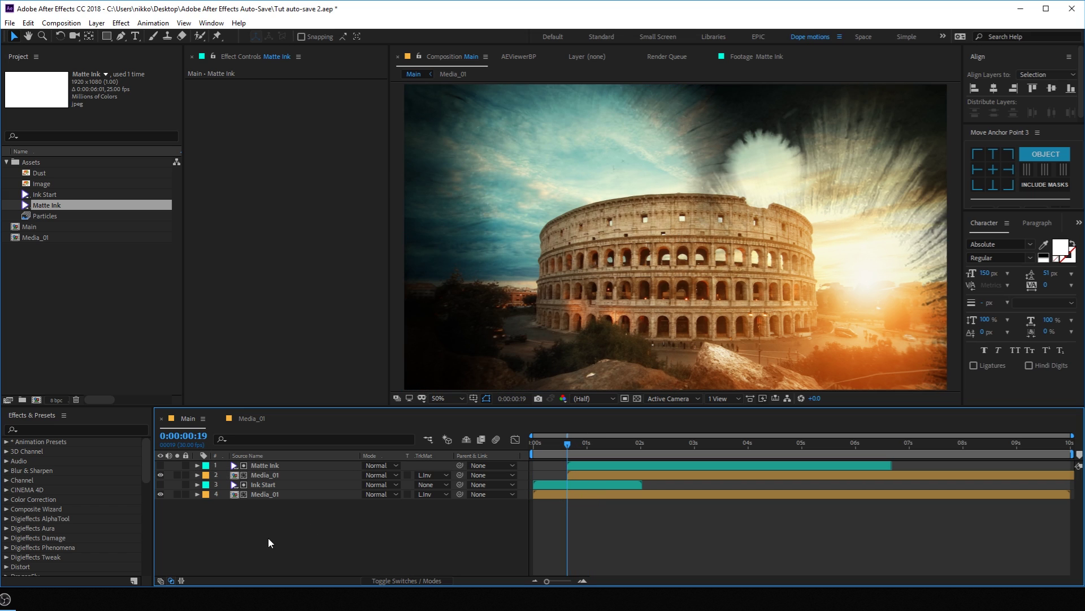
double_click(270, 496)
click(187, 419)
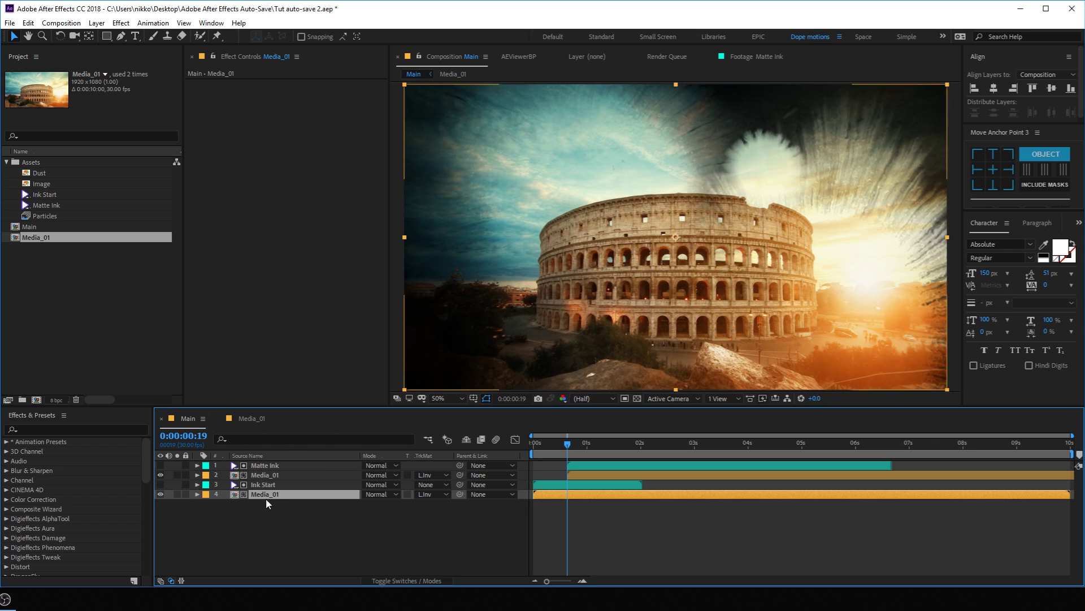
click(219, 419)
mouse_move(552, 451)
mouse_down()
mouse_move(541, 454)
mouse_move(588, 450)
mouse_move(563, 451)
mouse_up()
Step: Apply Tint and a midtone-darkening Curves to the lower Media_01, then preview the colour reveal
key(ctrl+space)
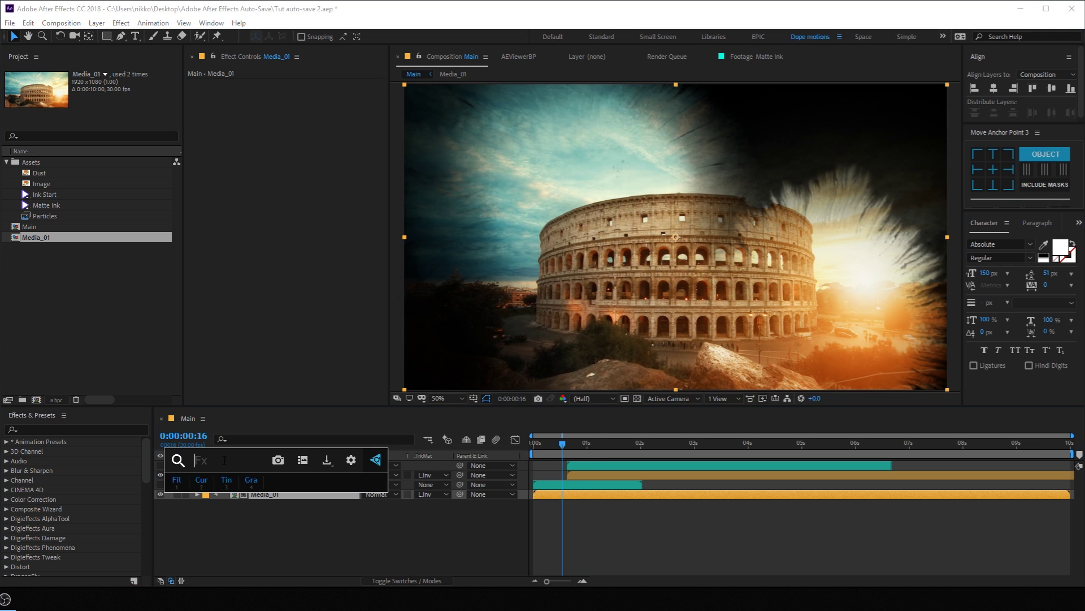
text(ti)
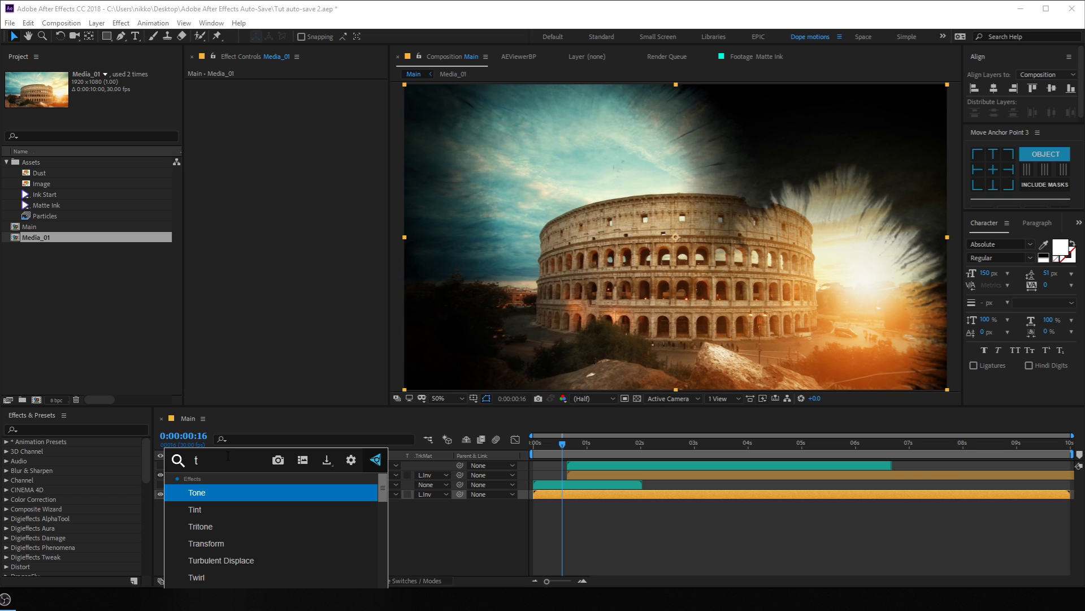
click(214, 491)
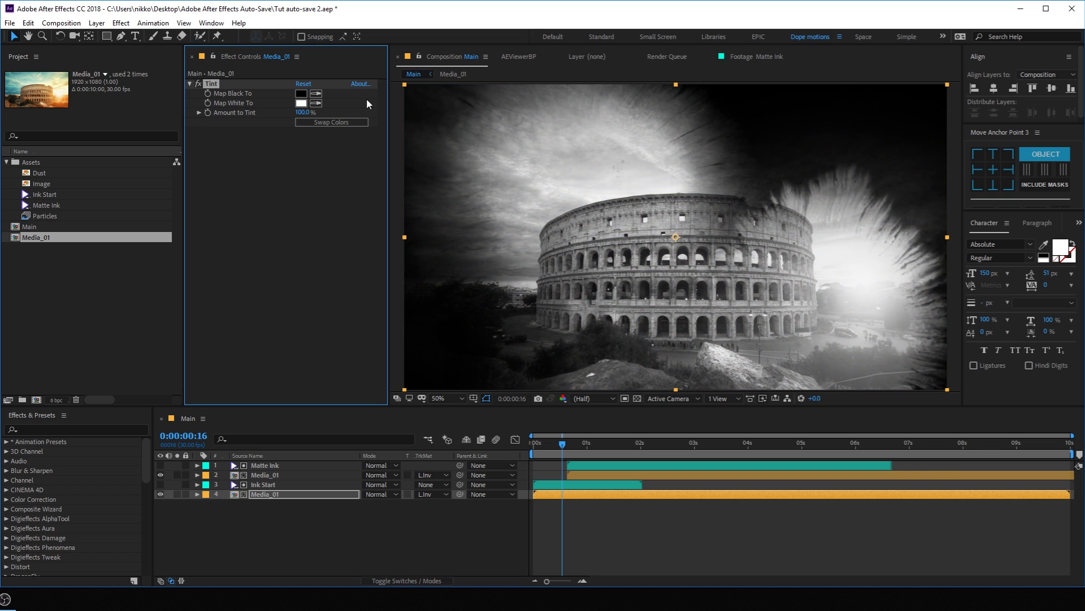
key(ctrl+space)
text(cur)
key(Return)
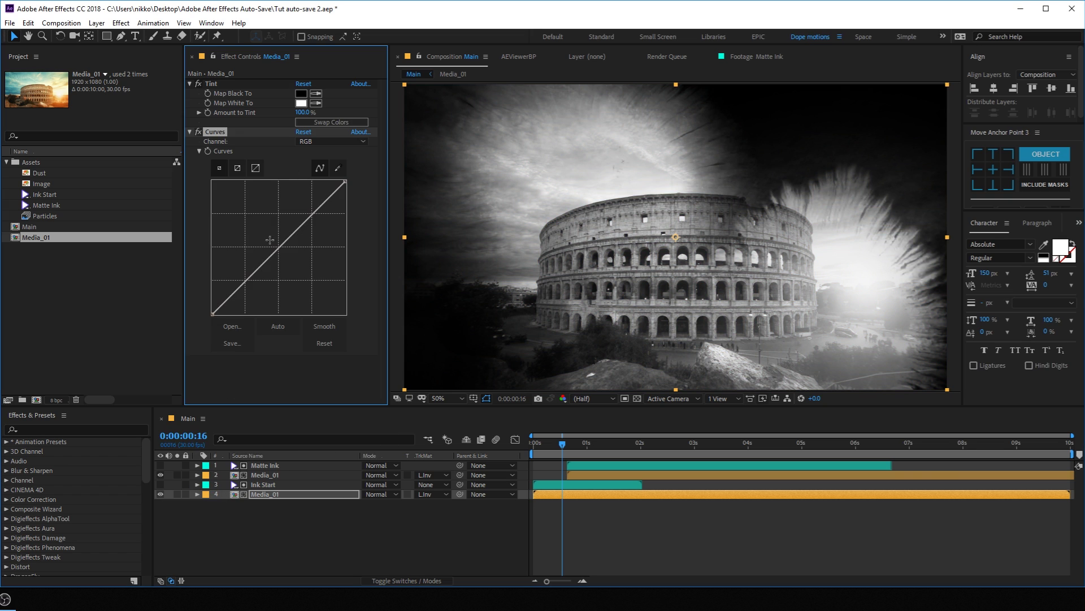
drag(277, 249, 286, 263)
click(363, 558)
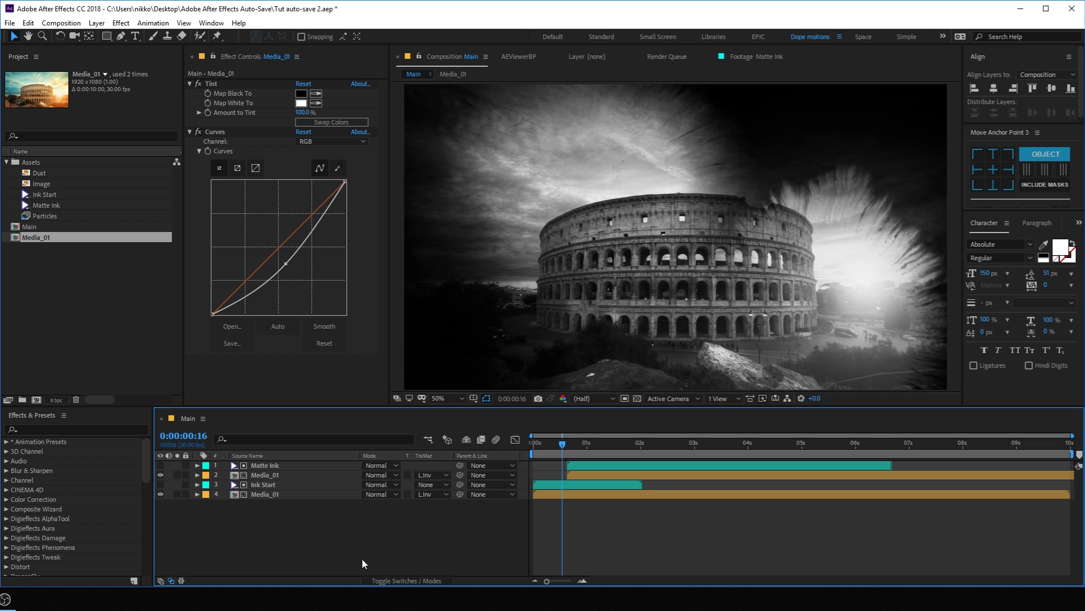
mouse_move(565, 445)
mouse_down()
mouse_move(625, 456)
mouse_move(575, 453)
mouse_move(616, 453)
mouse_move(606, 453)
mouse_up()
Step: Label the Matte Ink and Media_01 pair yellow, duplicate it, and label the copies red
click(262, 466)
shift+click(253, 473)
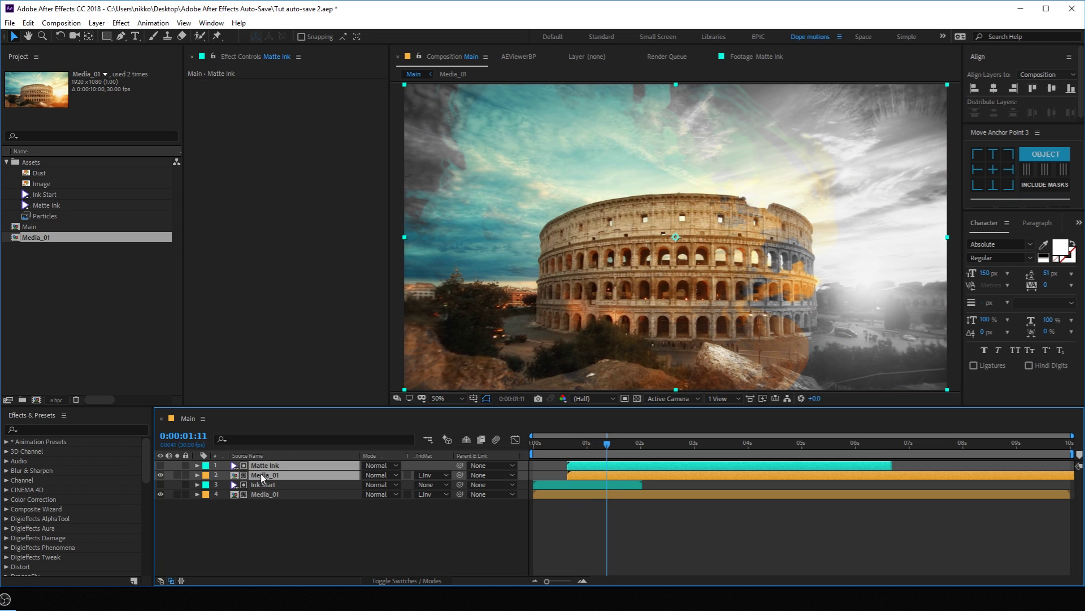
click(205, 465)
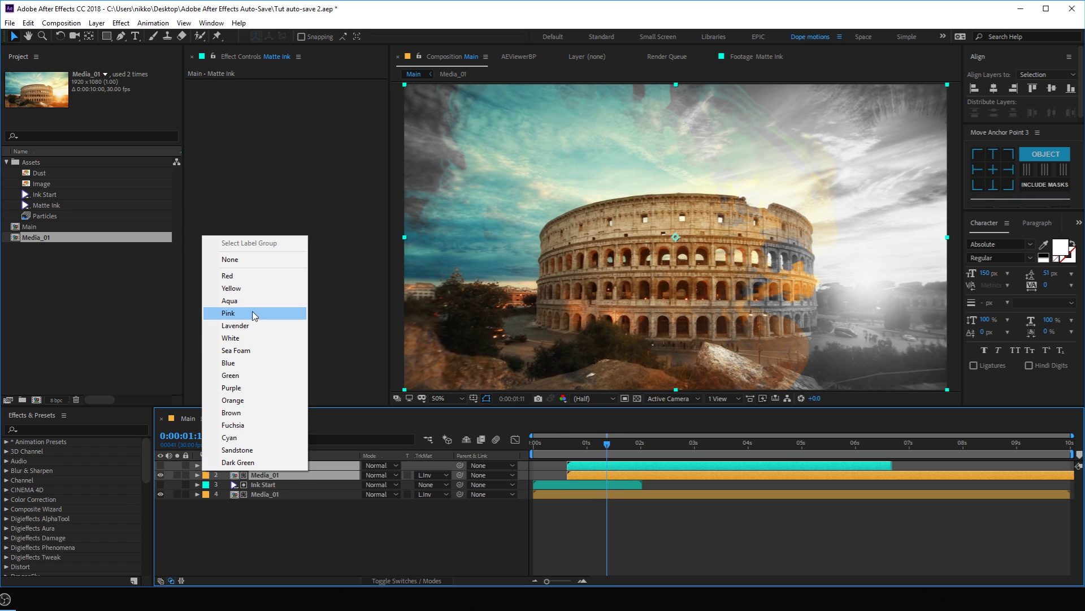
click(251, 302)
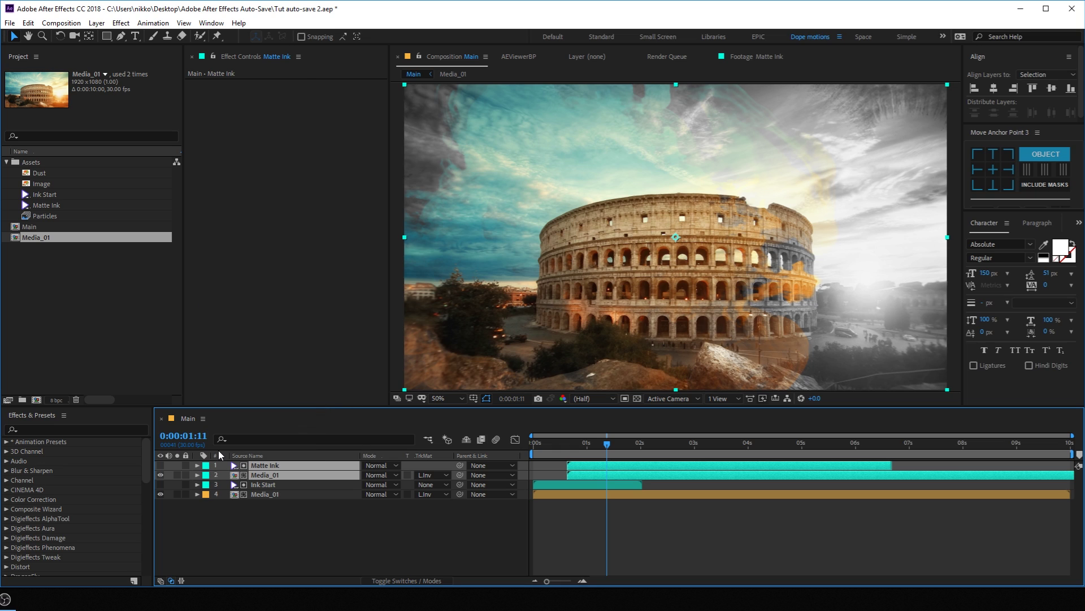
click(206, 466)
click(226, 289)
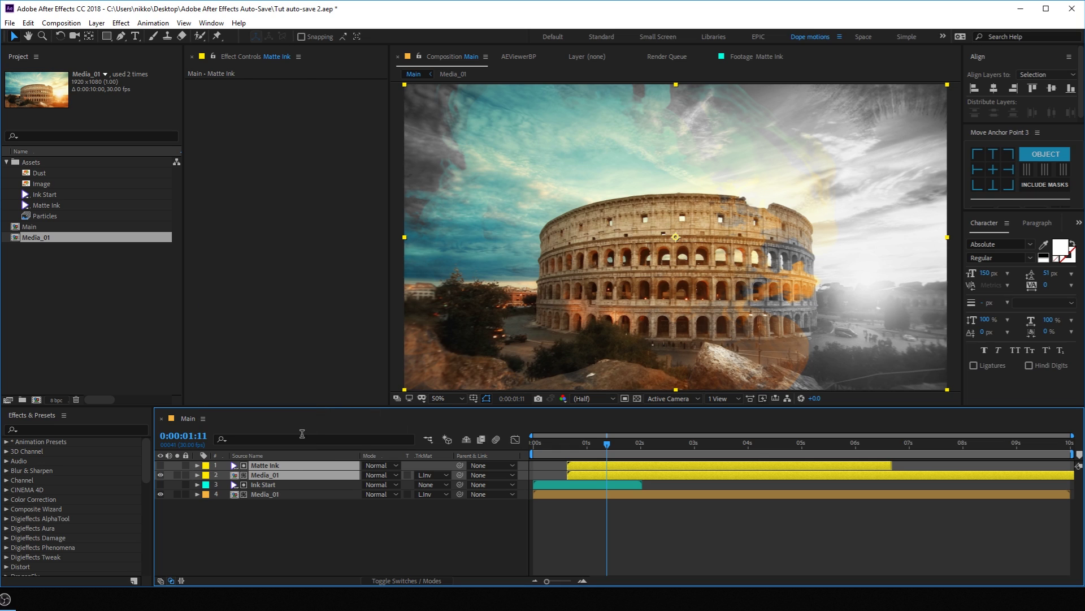
key(ctrl+d)
click(259, 484)
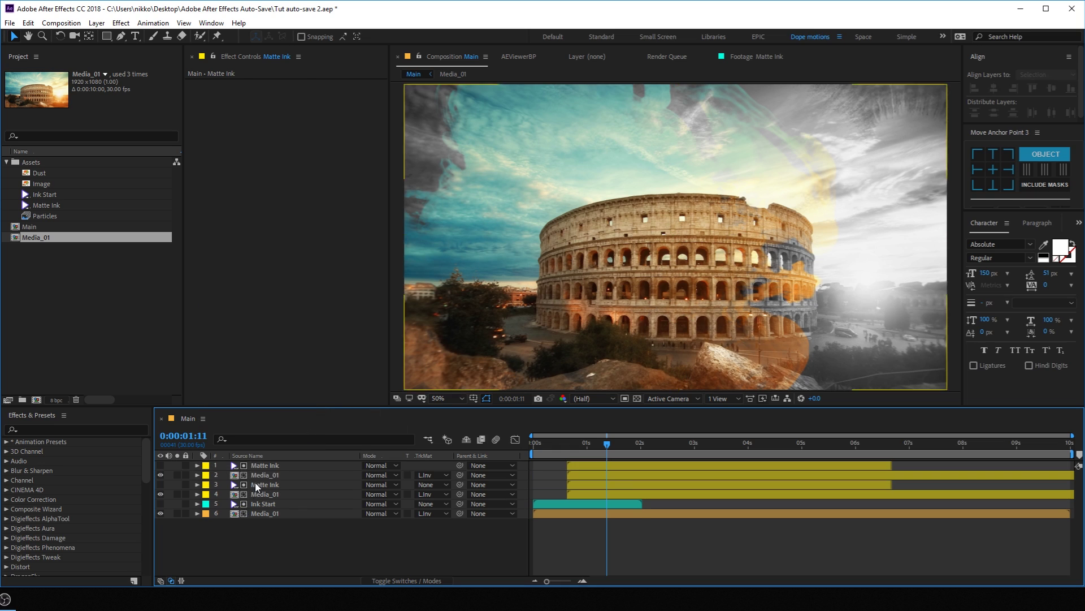
shift+click(256, 495)
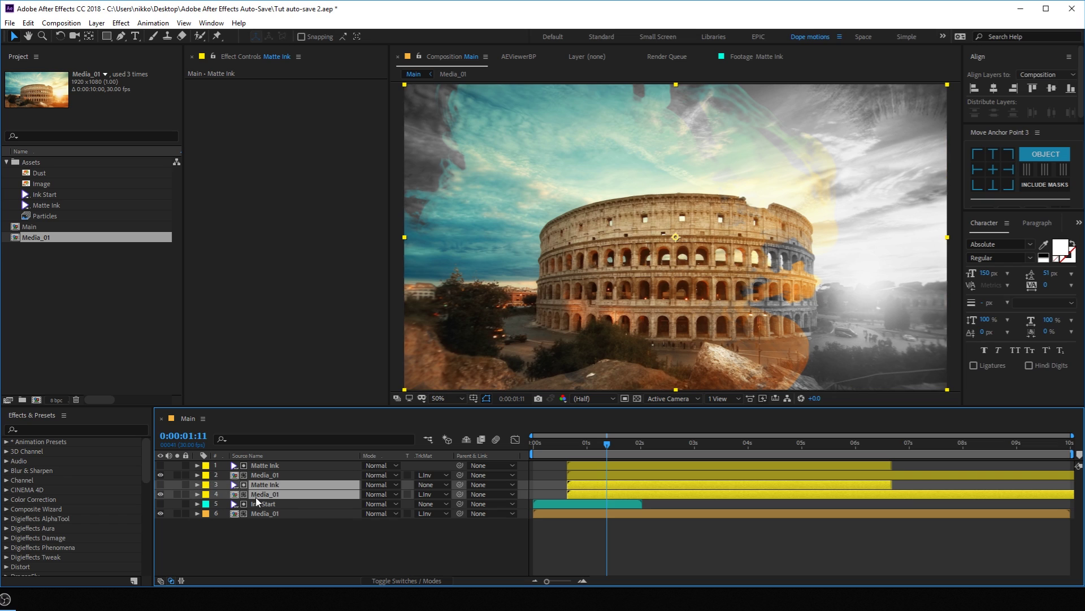
click(207, 486)
click(226, 294)
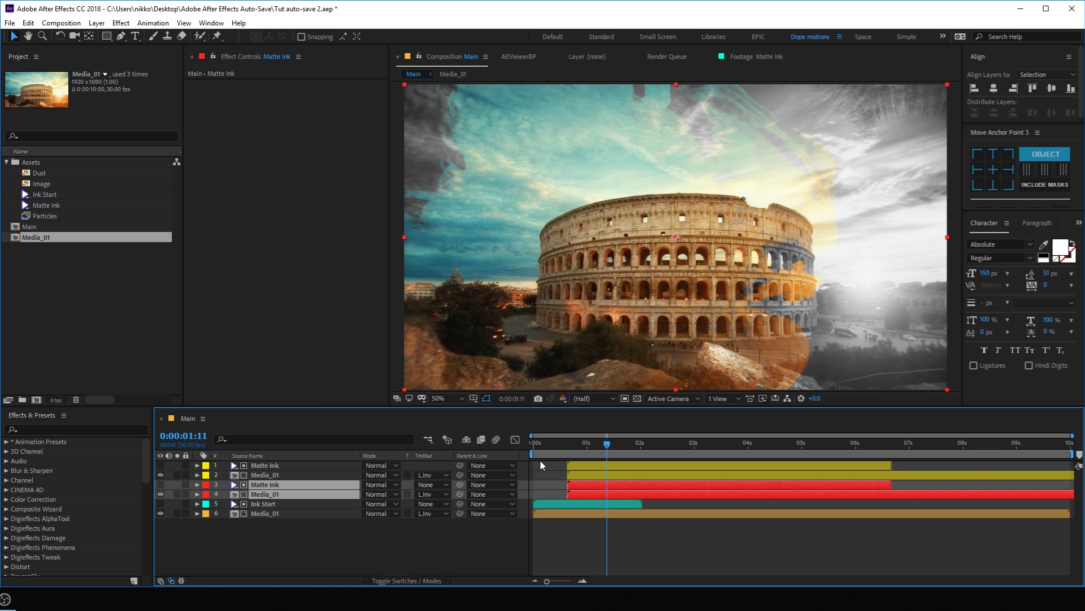
Step: Rotate the copied Matte Ink layer 180° and preview the transition
click(262, 535)
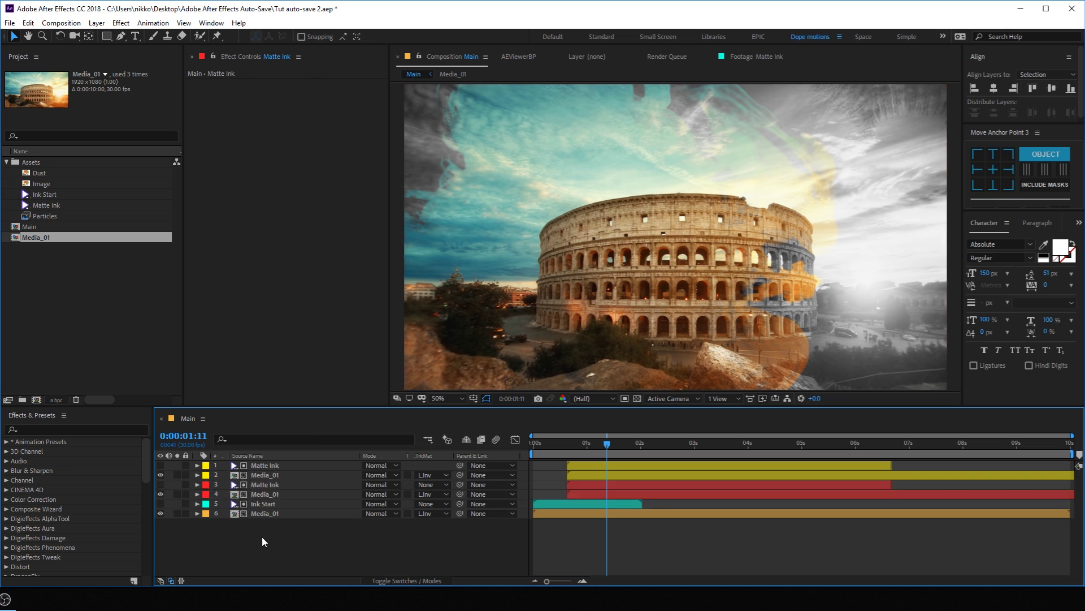
click(270, 484)
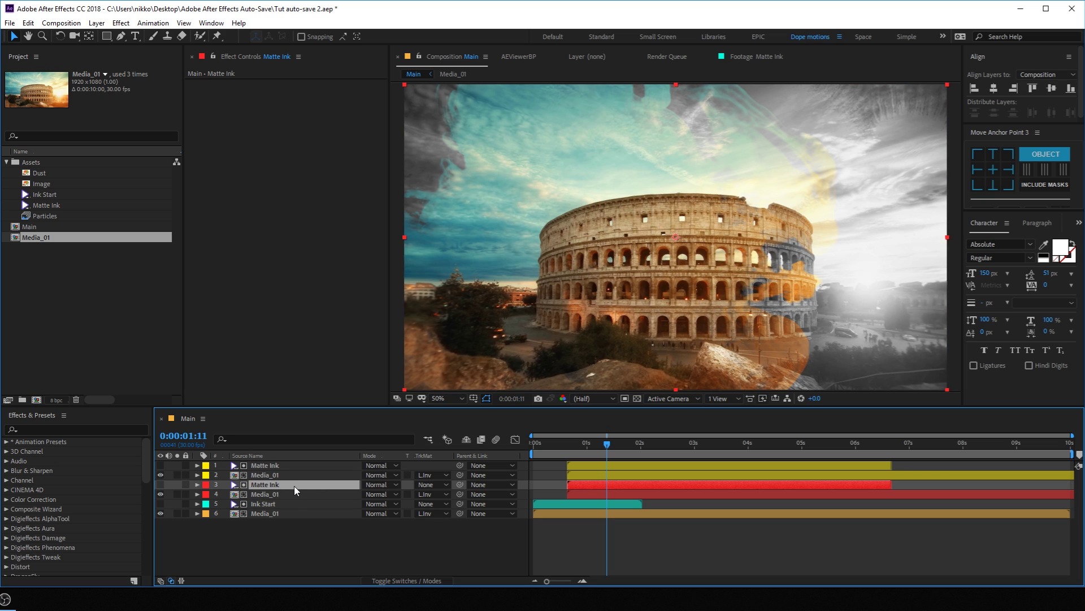
key(r)
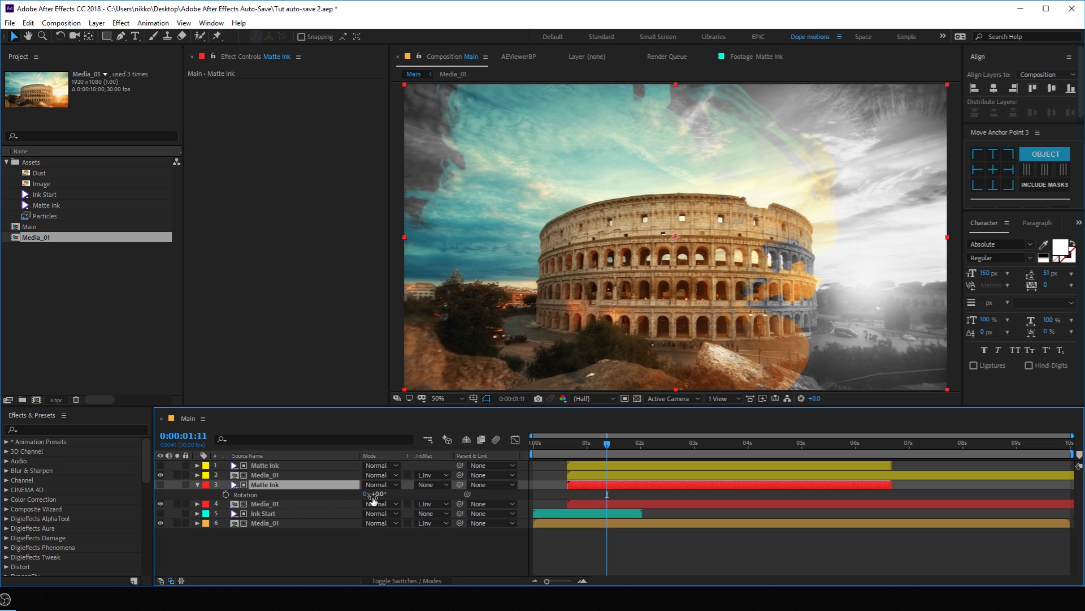
click(379, 494)
text(180)
key(Return)
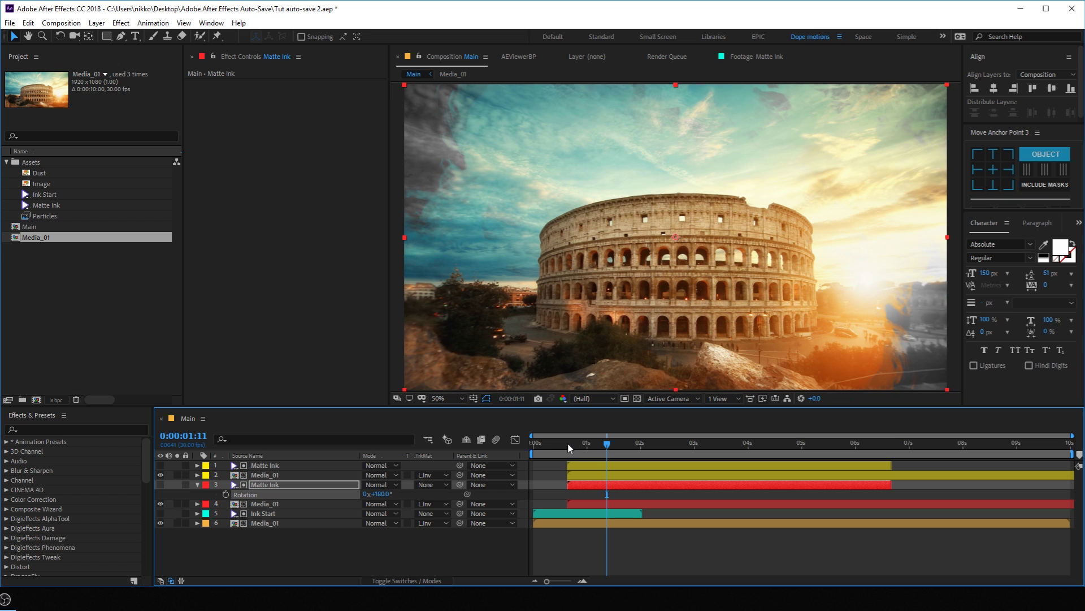
mouse_move(606, 453)
mouse_down()
mouse_move(562, 453)
mouse_move(648, 465)
mouse_move(588, 473)
mouse_move(585, 483)
mouse_move(628, 488)
mouse_move(586, 493)
mouse_move(625, 486)
mouse_move(613, 457)
mouse_move(571, 455)
mouse_move(594, 455)
mouse_up()
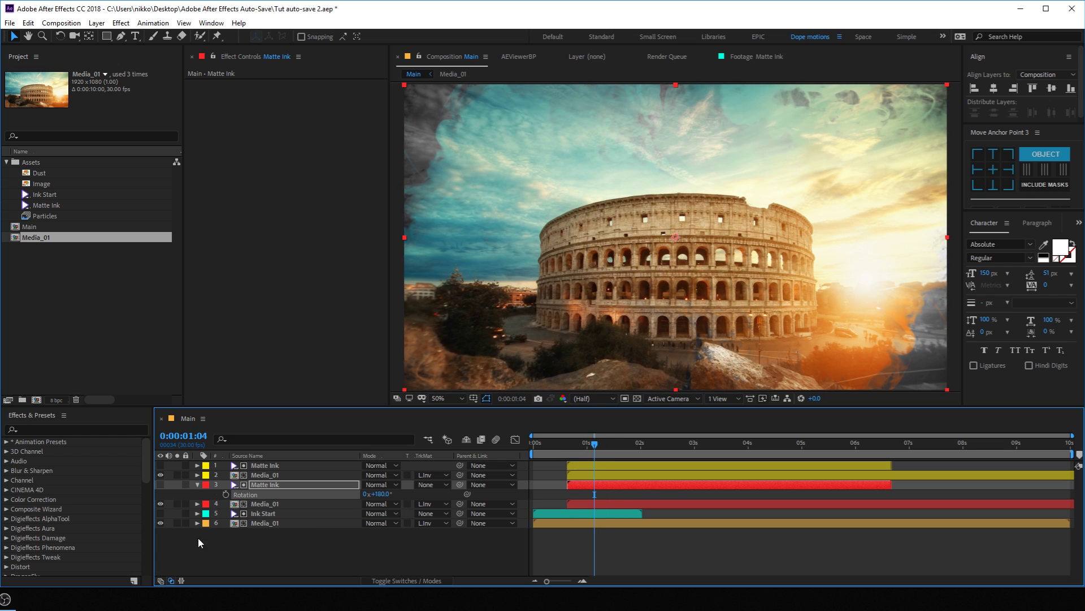
Step: Apply Tint to the second Media_01 copy and map white to pink FE2A84
click(198, 540)
click(195, 486)
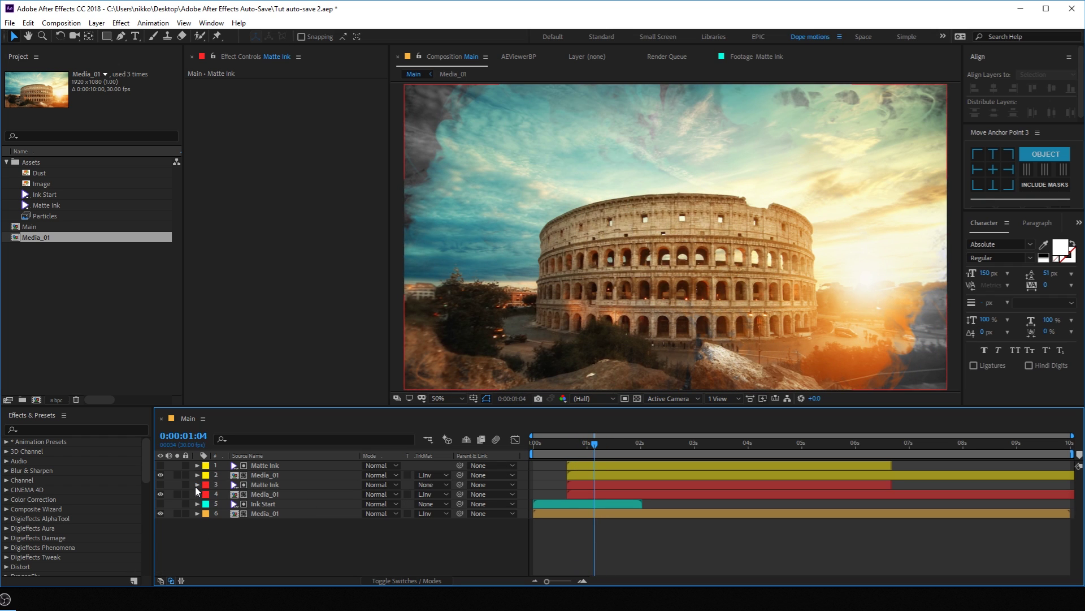
click(266, 494)
key(ctrl+space)
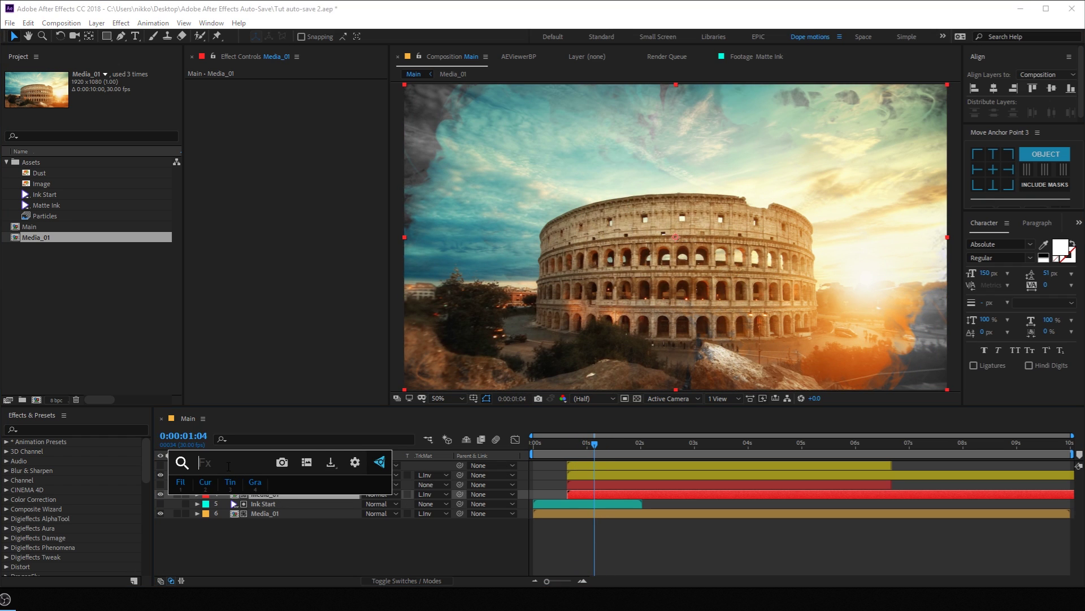
click(230, 488)
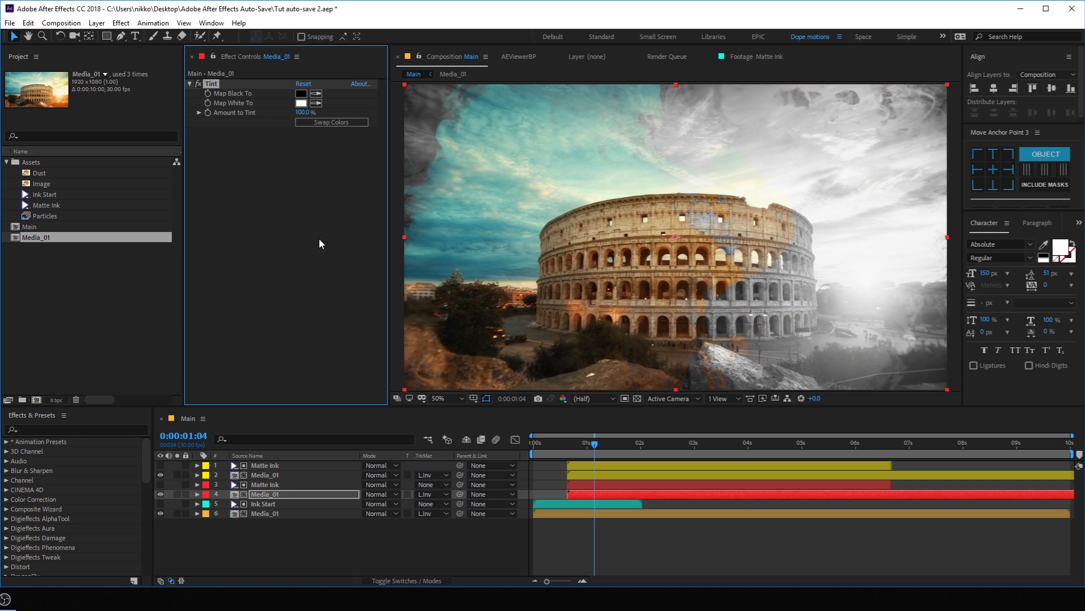
click(301, 103)
click(265, 205)
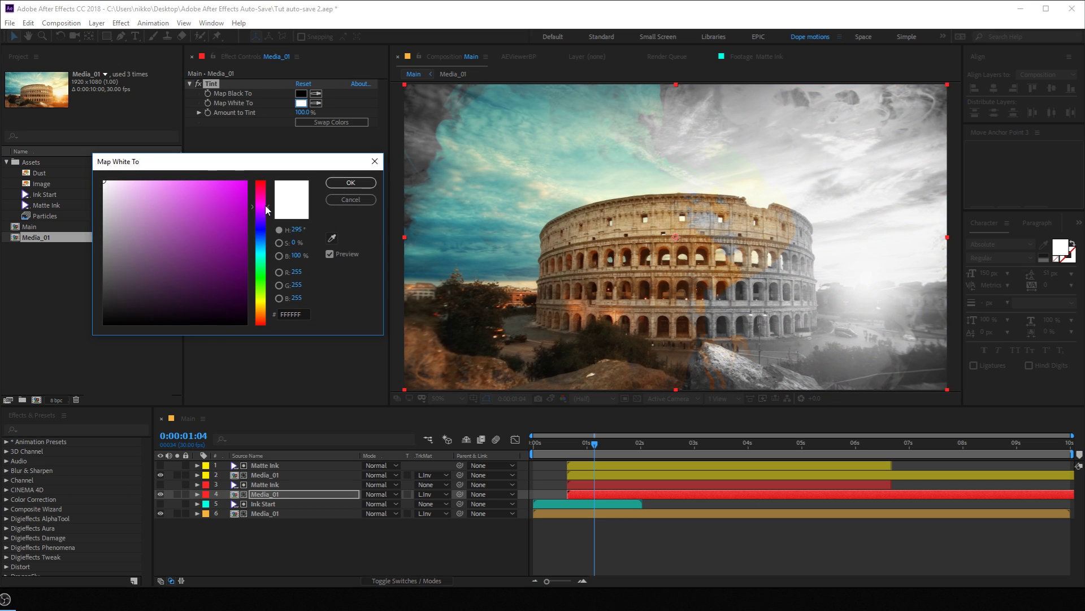
drag(268, 209, 269, 195)
click(217, 182)
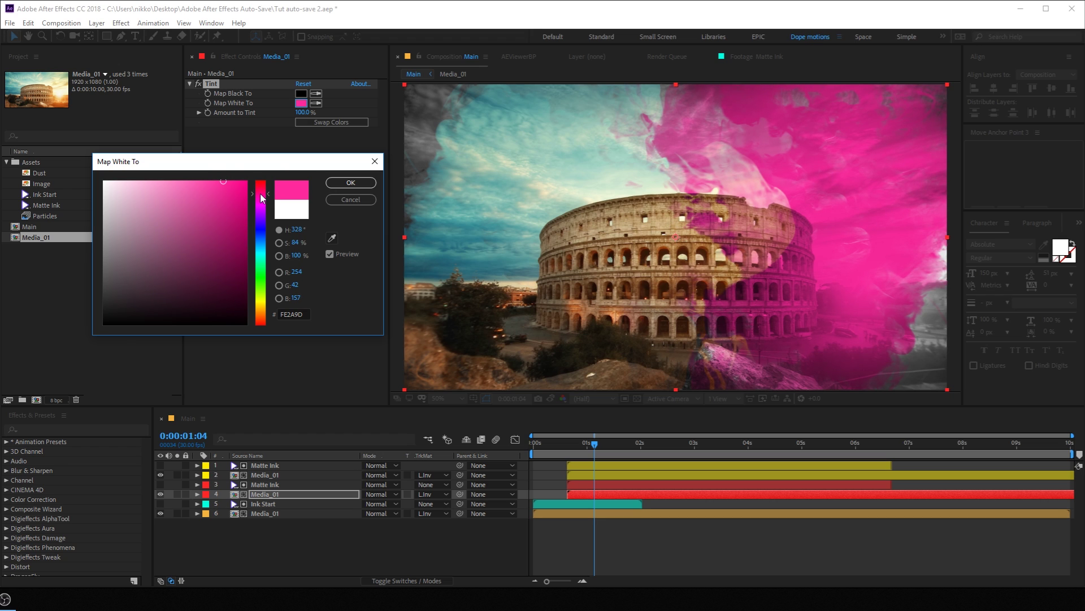
click(350, 183)
Step: Set the Tint's Map Black To colour to dark navy 0B0848
click(300, 93)
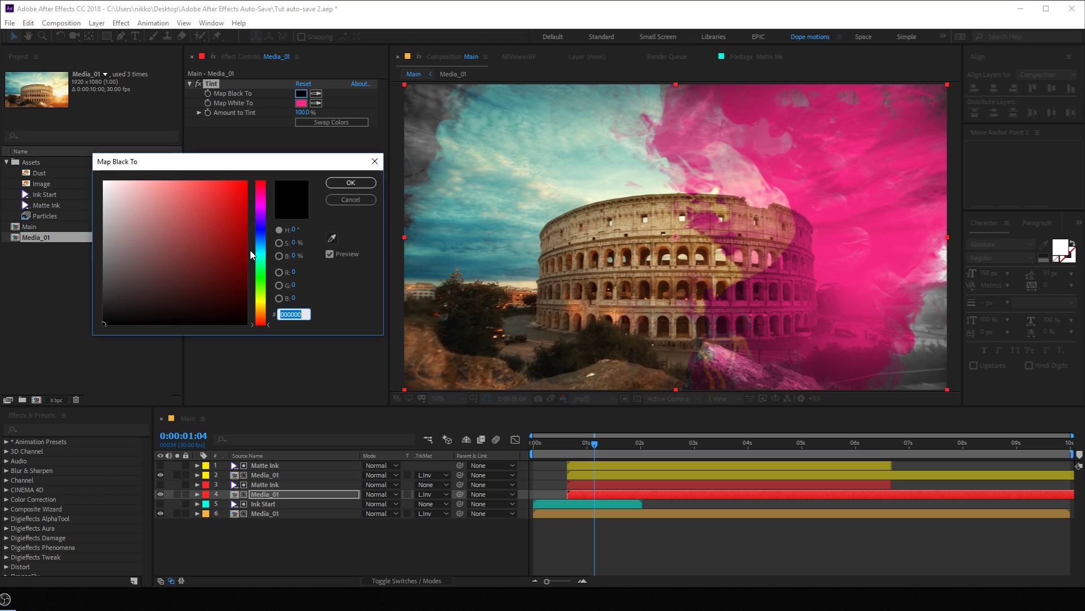
click(267, 237)
drag(226, 259, 227, 286)
drag(270, 229, 270, 227)
drag(215, 271, 231, 282)
click(351, 182)
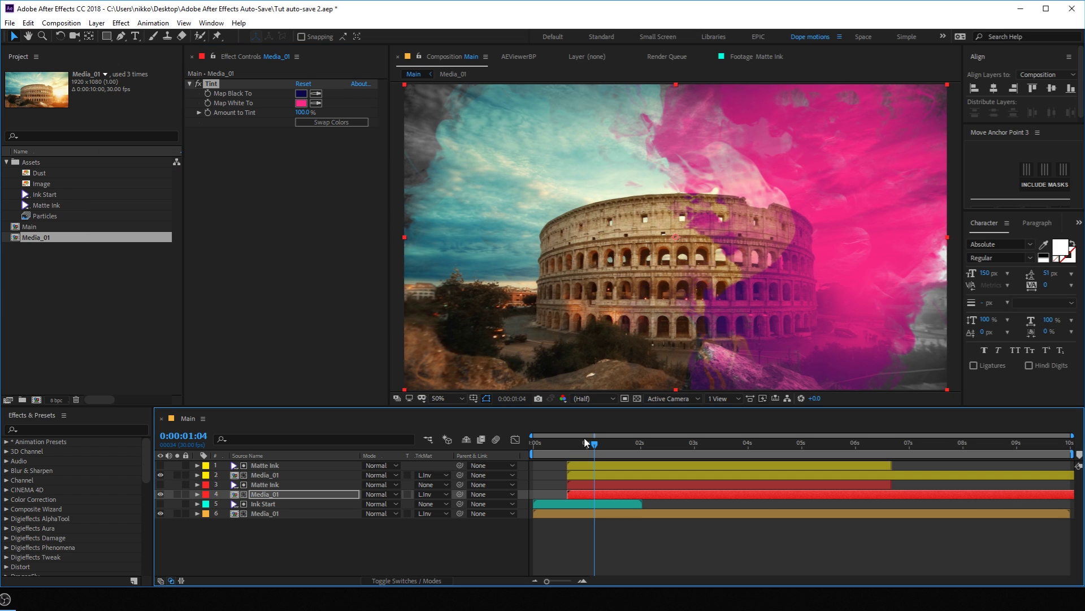
Step: Make Media_01 a 3D layer and add Camera 1 at the top of the stack
drag(592, 444, 595, 469)
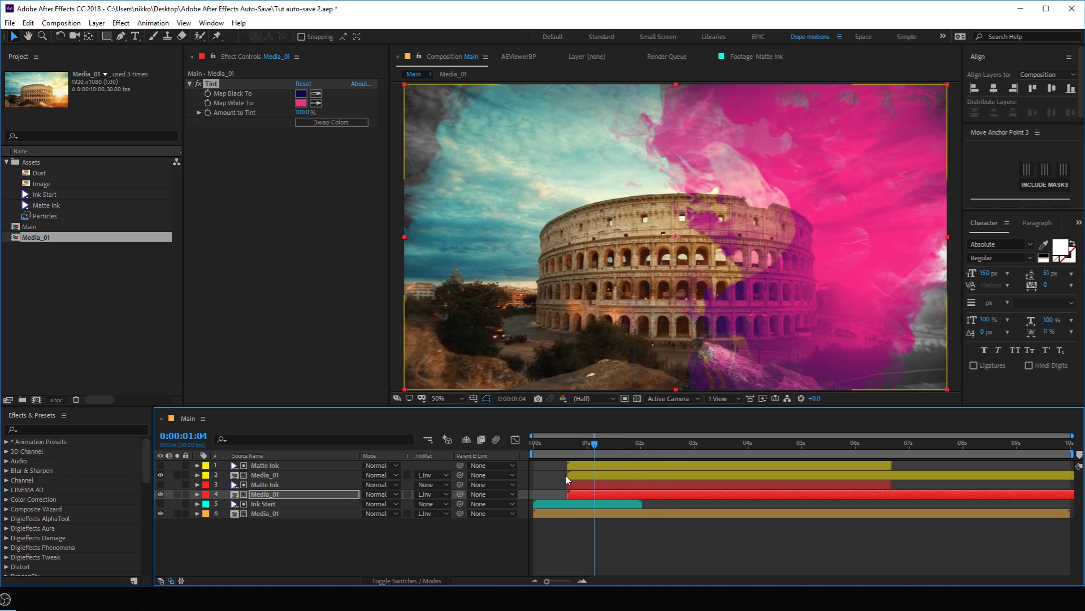
click(404, 580)
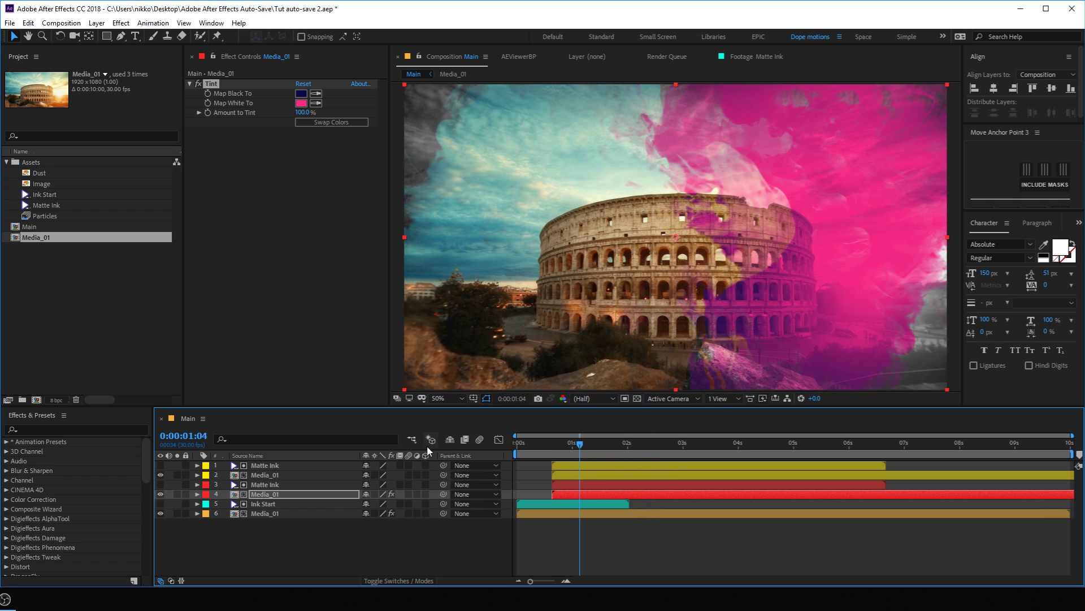
click(425, 493)
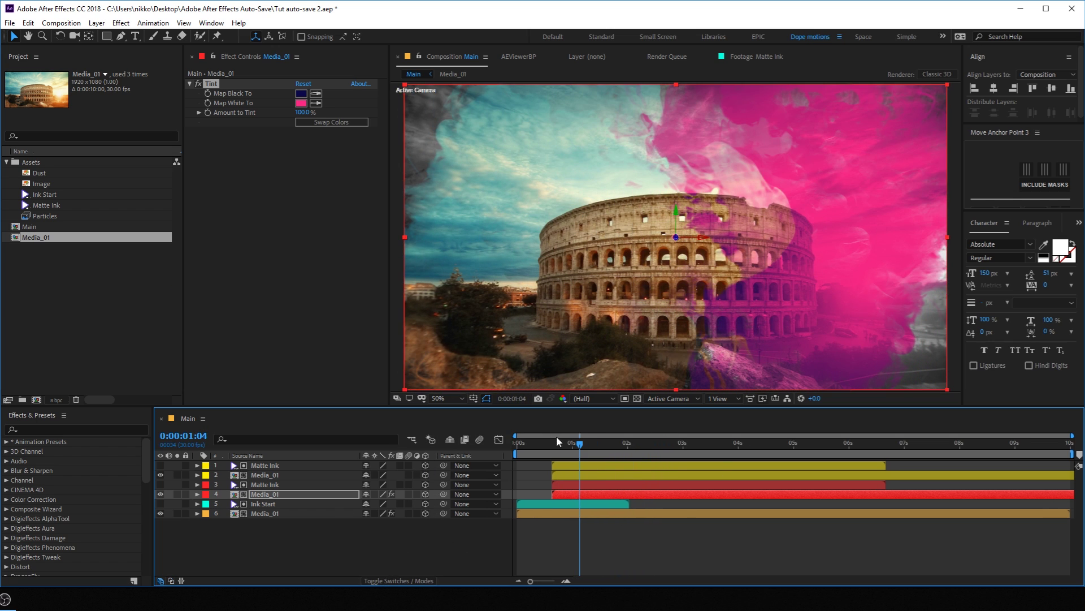
right_click(341, 552)
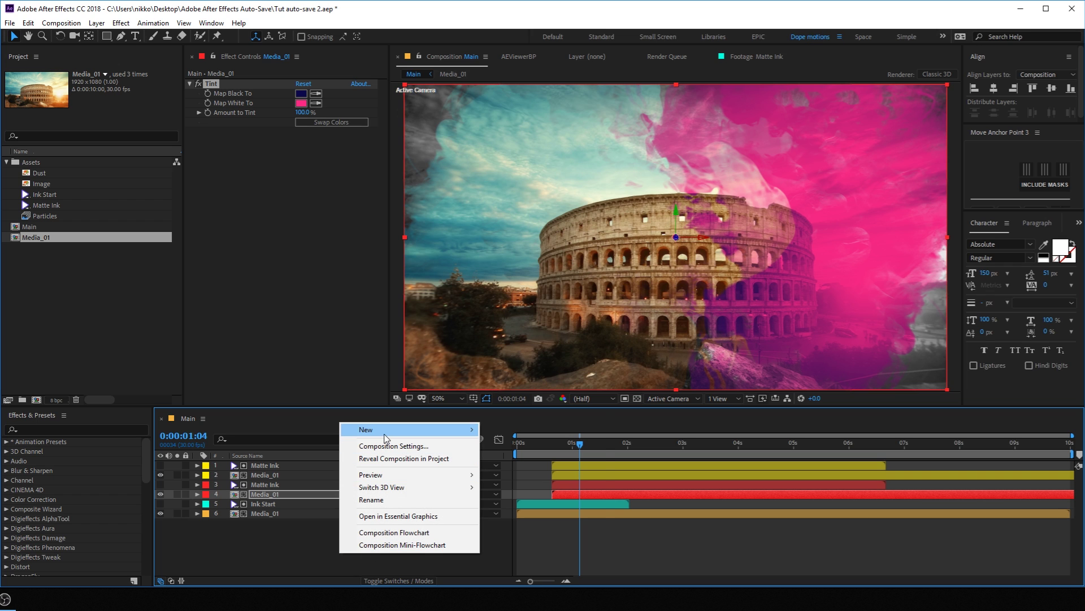
mouse_move(388, 429)
click(515, 483)
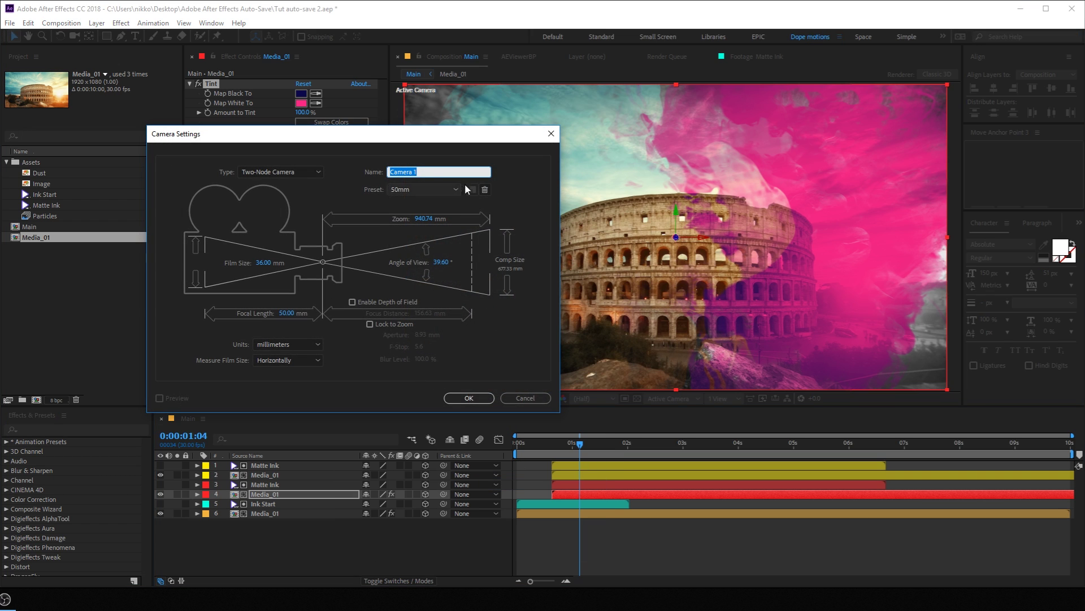
click(467, 398)
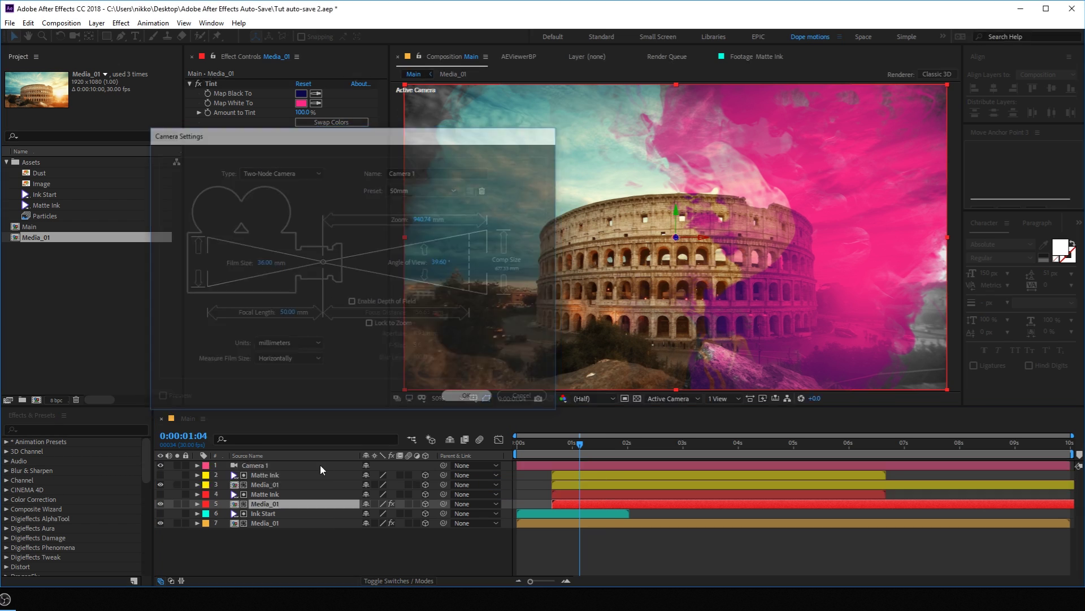
drag(248, 494, 253, 462)
Step: Add a 3D Null 1 layer and parent Camera 1 to it
right_click(256, 552)
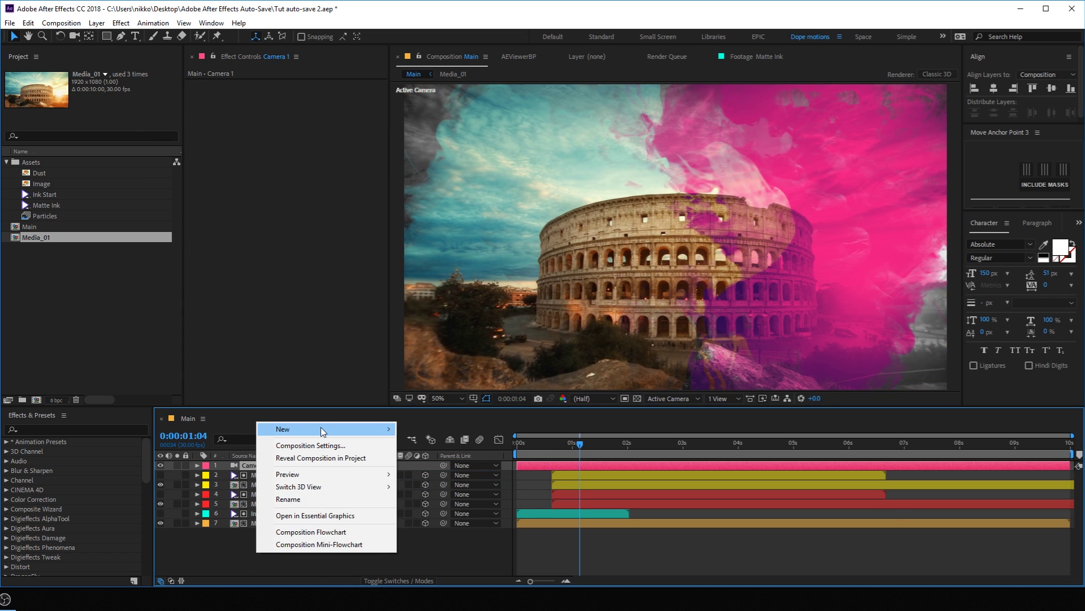
mouse_move(323, 429)
click(435, 496)
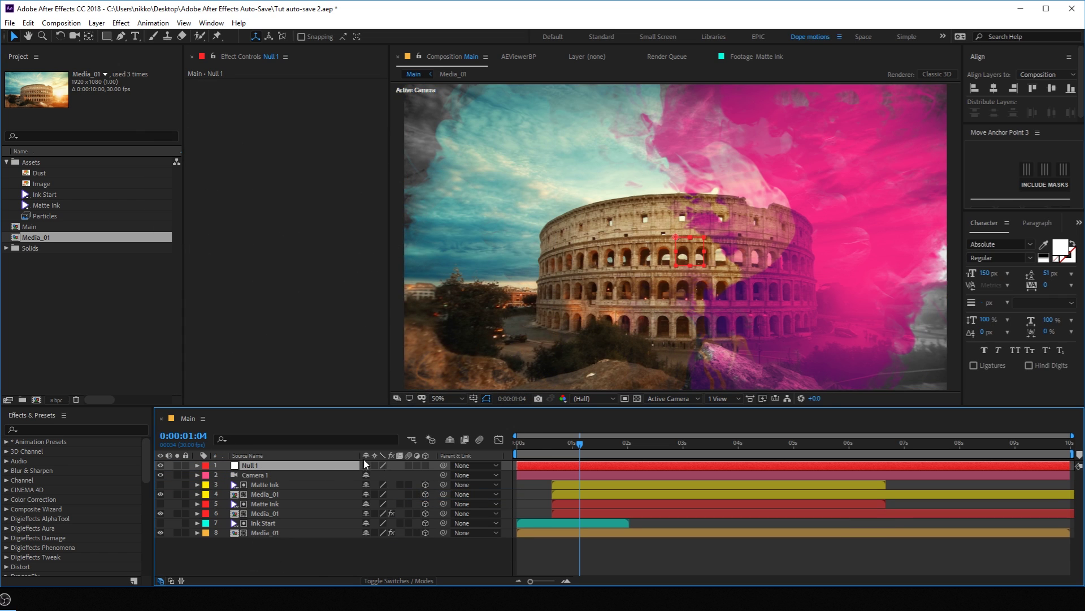
click(425, 464)
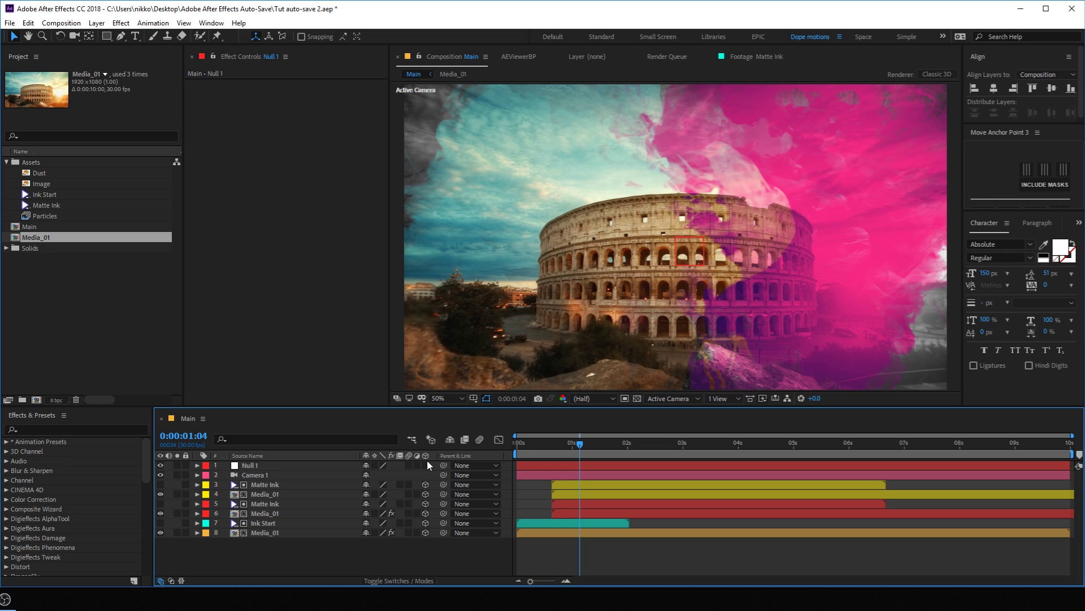
click(276, 474)
drag(443, 473, 251, 466)
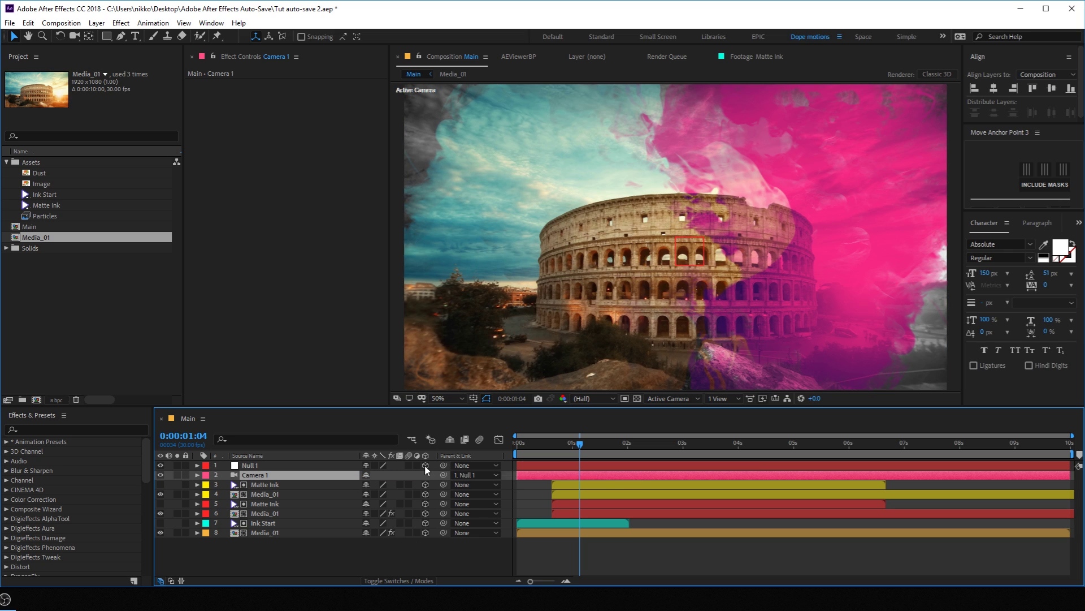
right_click(506, 454)
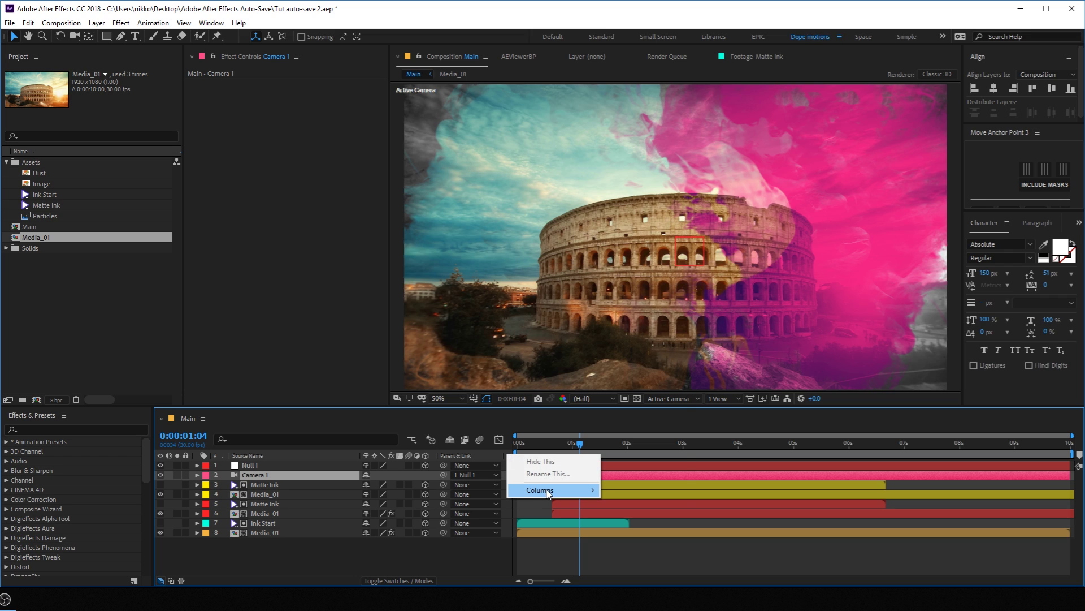
mouse_move(547, 489)
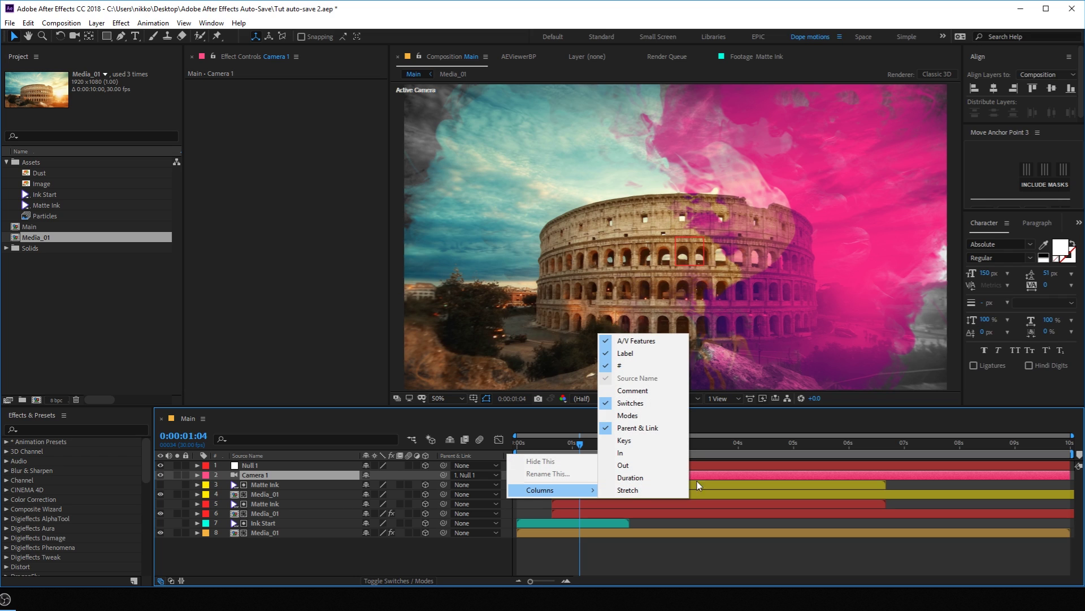
click(404, 540)
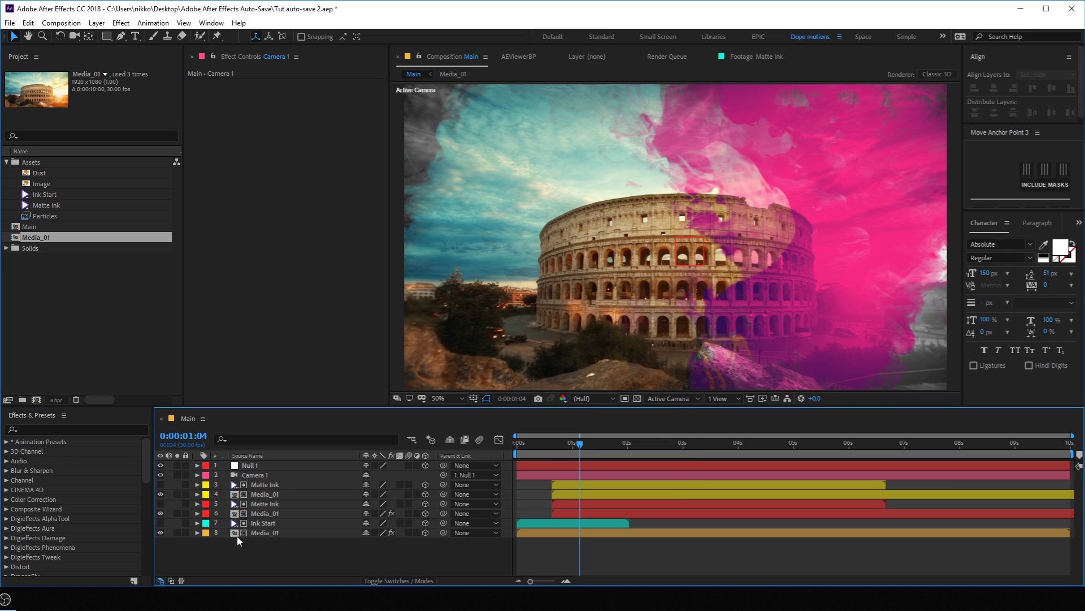
Step: In Top view, push Matte Ink and Media_01 back, and bring Ink Start and bottom Media_01 forward
click(667, 398)
click(663, 465)
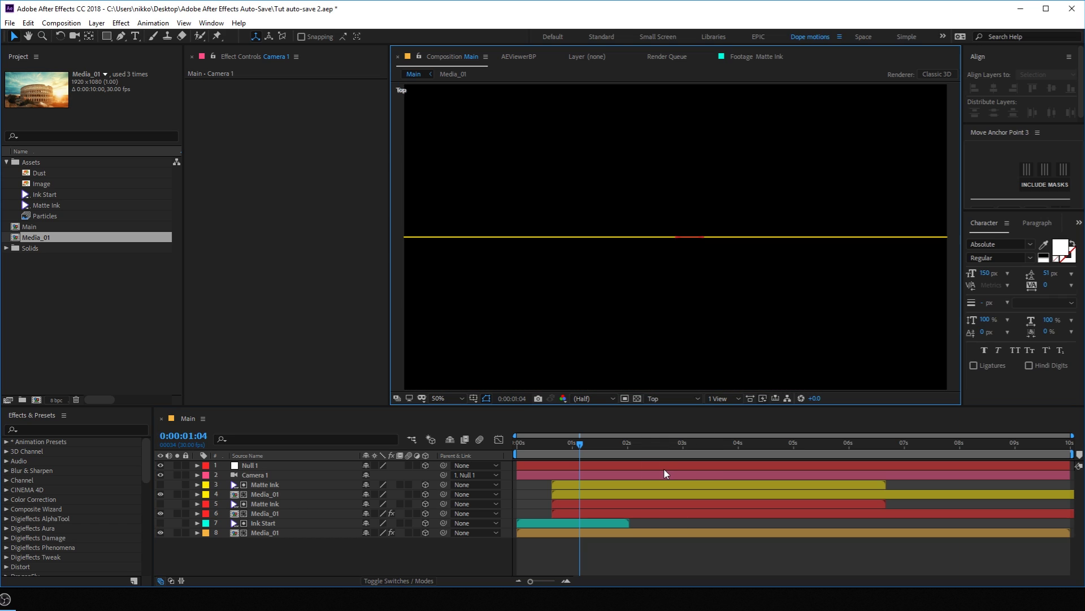
click(267, 487)
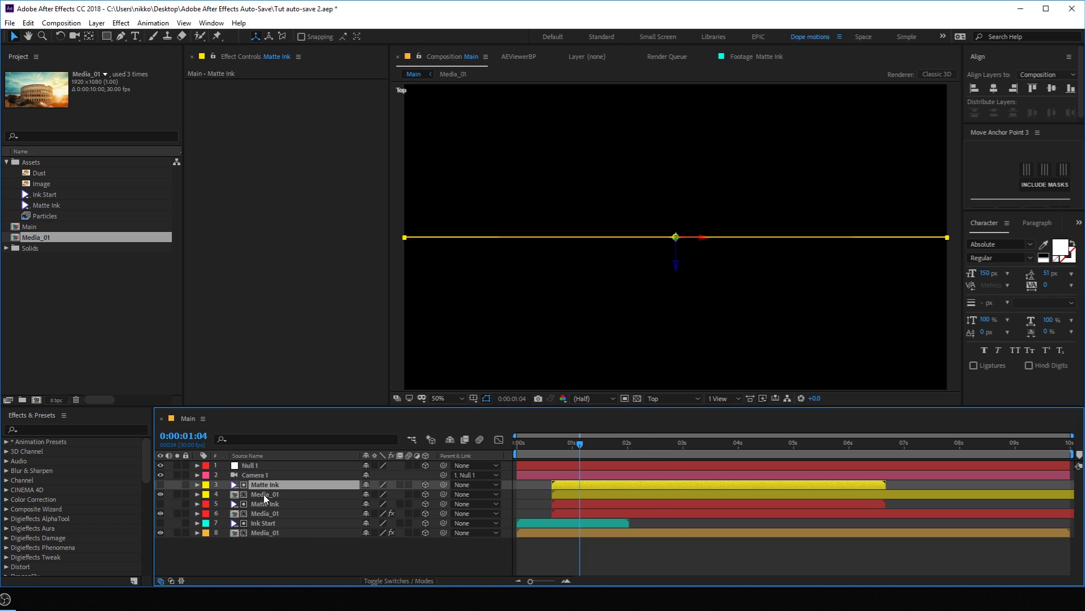
shift+click(264, 494)
drag(676, 265, 673, 417)
mouse_move(236, 575)
mouse_down()
mouse_move(262, 529)
mouse_move(272, 524)
mouse_move(267, 538)
mouse_move(282, 524)
mouse_up()
click(677, 268)
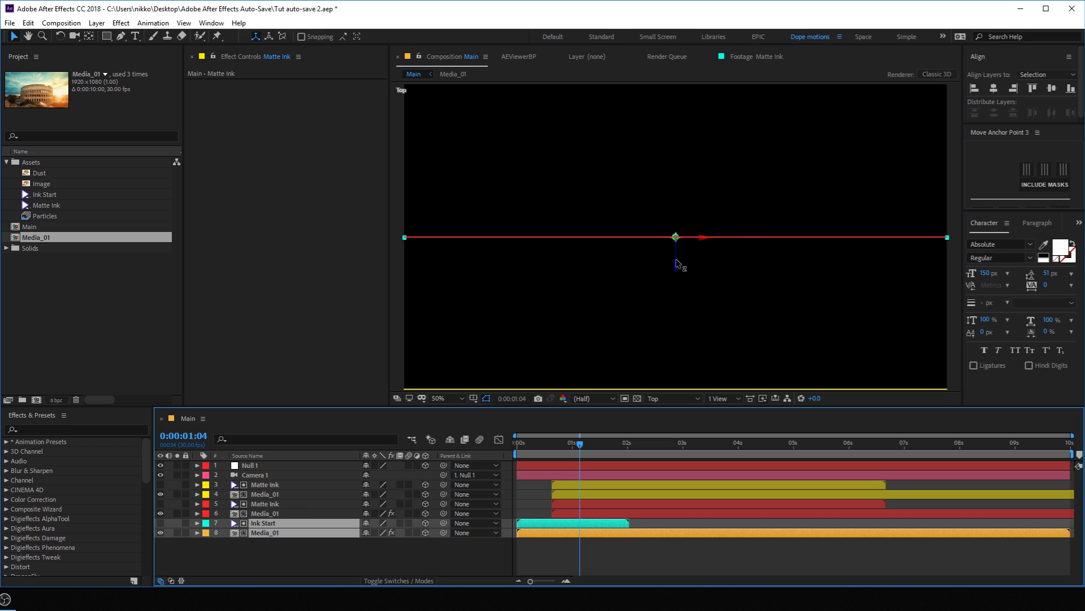
drag(677, 263, 686, 112)
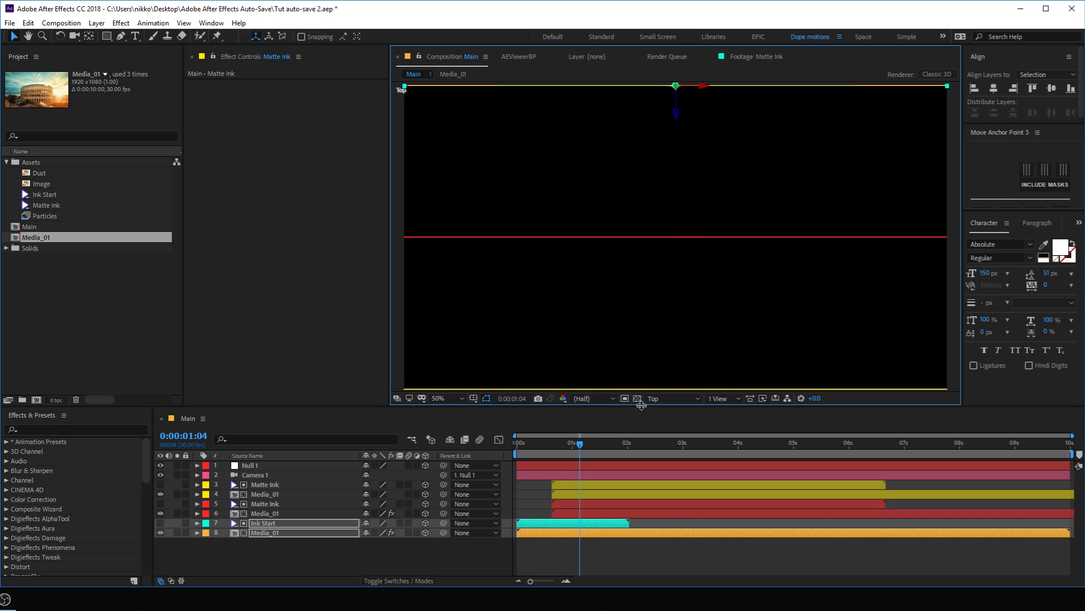
click(659, 398)
click(674, 409)
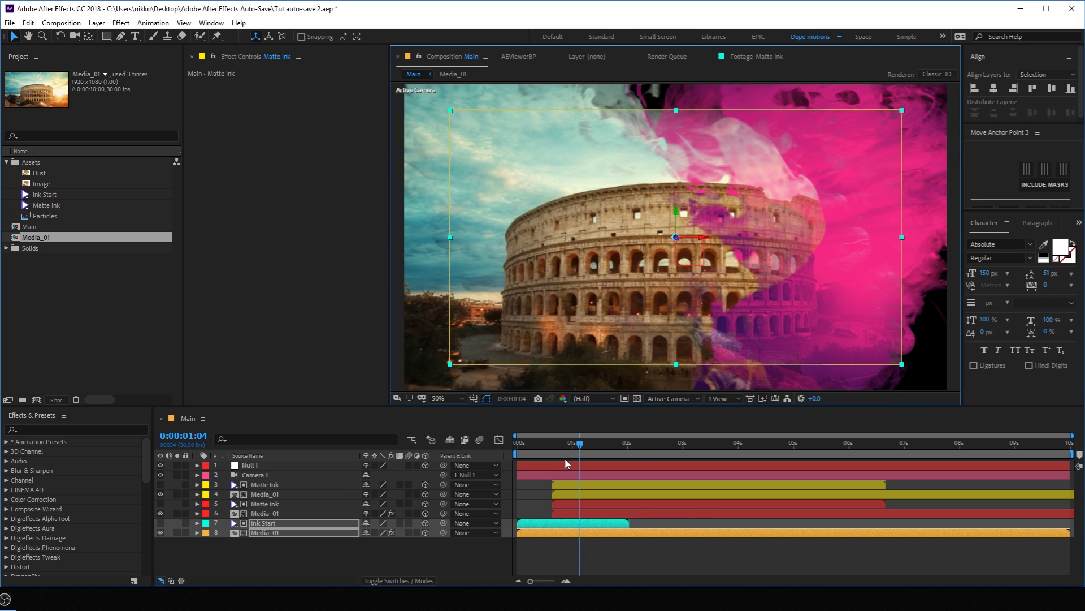
mouse_move(564, 458)
mouse_down()
mouse_move(546, 454)
mouse_move(565, 455)
mouse_up()
Step: Scale Ink Start and the bottom Media_01 layer to 120%
mouse_move(226, 543)
mouse_down()
mouse_move(267, 547)
mouse_move(254, 541)
mouse_move(277, 524)
mouse_up()
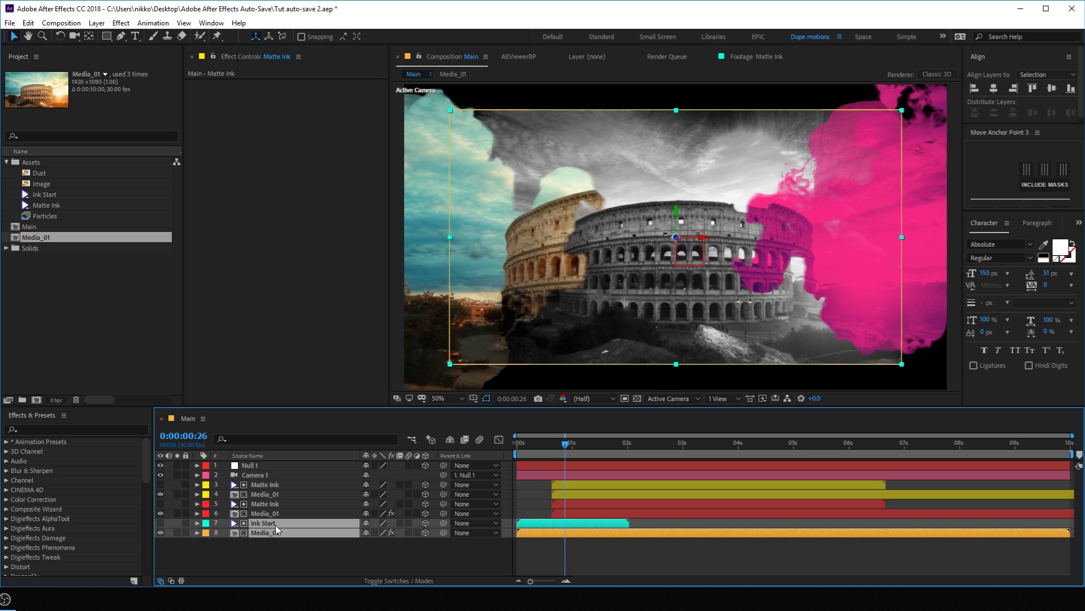
key(s)
click(413, 532)
text(120)
key(Return)
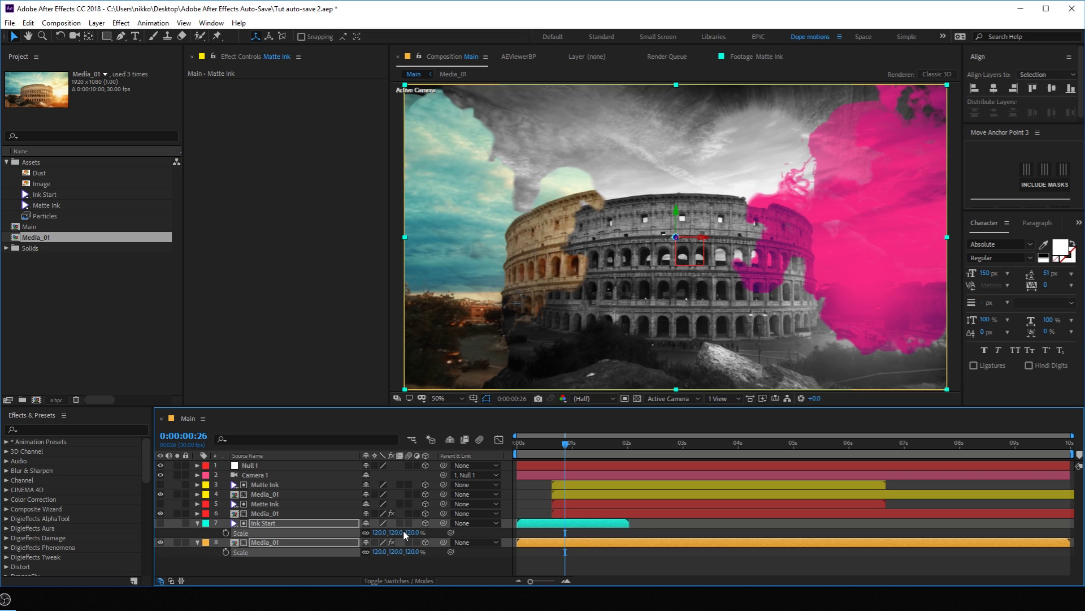
Step: Show Null 1's Position and reset its Z depth to 0
click(198, 523)
click(320, 567)
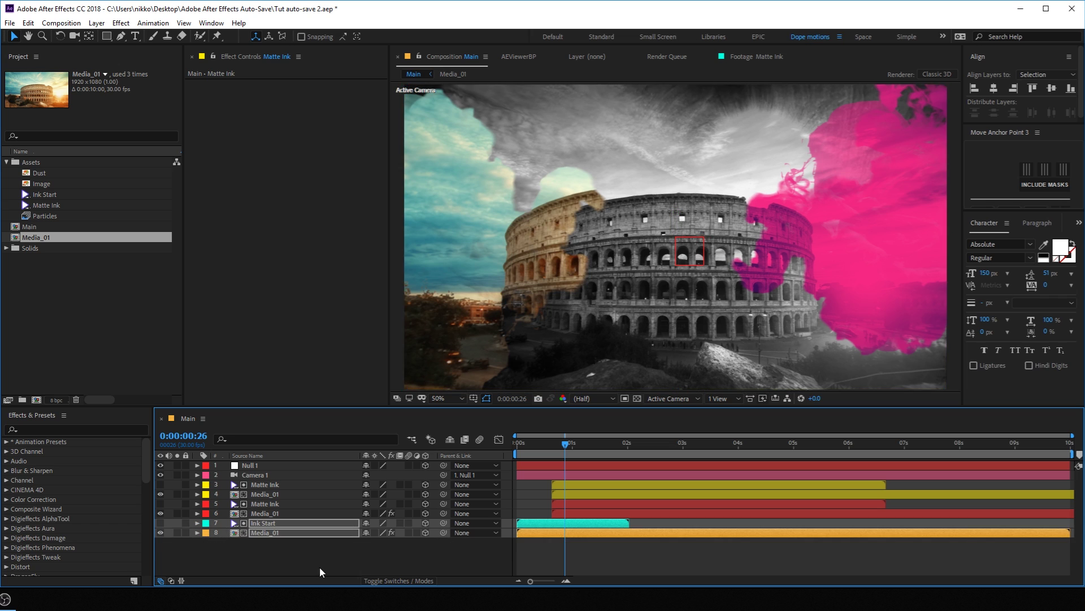
click(247, 466)
key(p)
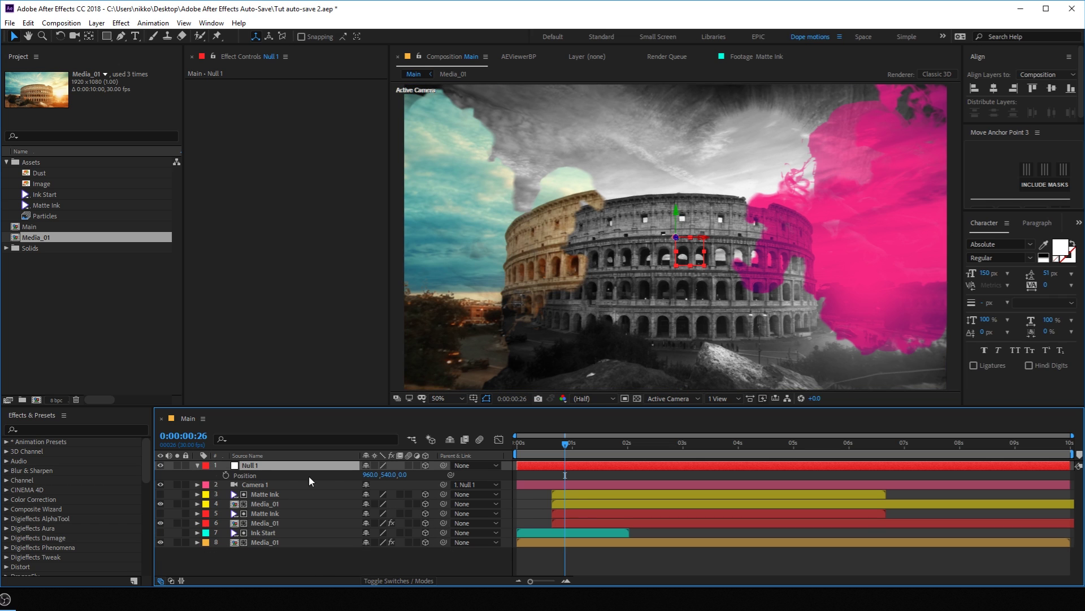
drag(405, 480, 439, 499)
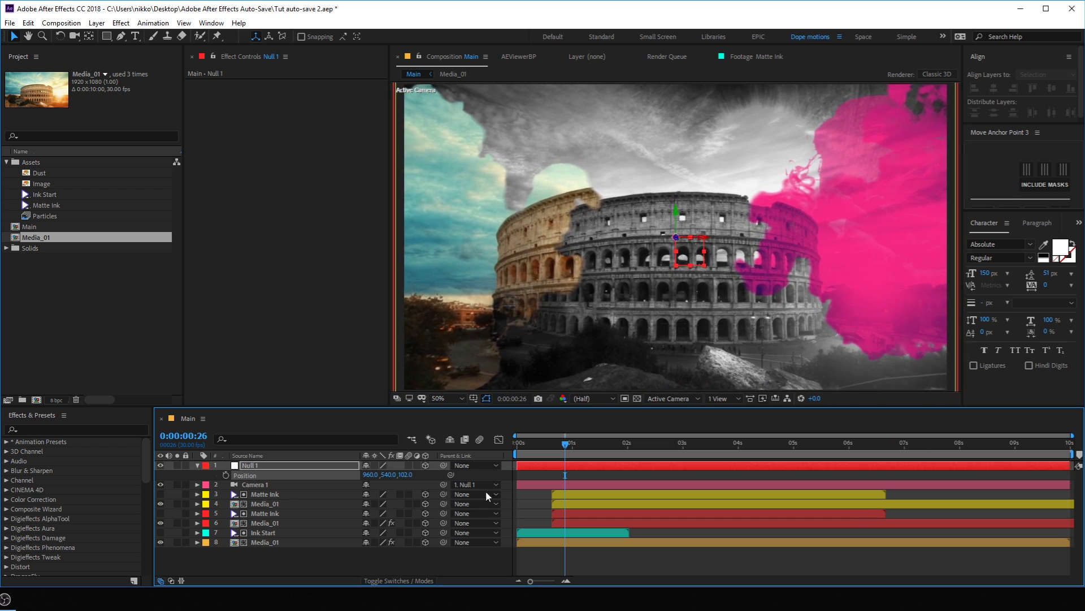
click(403, 475)
text(0)
key(Return)
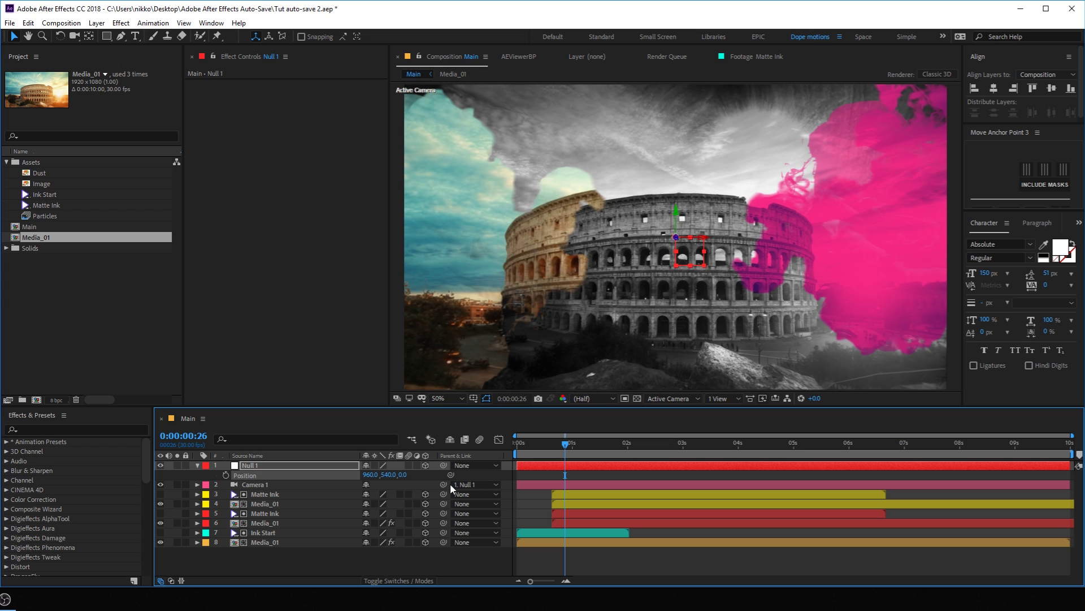
Step: Keyframe Null 1's Position at 0s, push Z forward at 6s, and preview the push-in
drag(560, 442, 473, 463)
click(225, 475)
drag(739, 452, 850, 464)
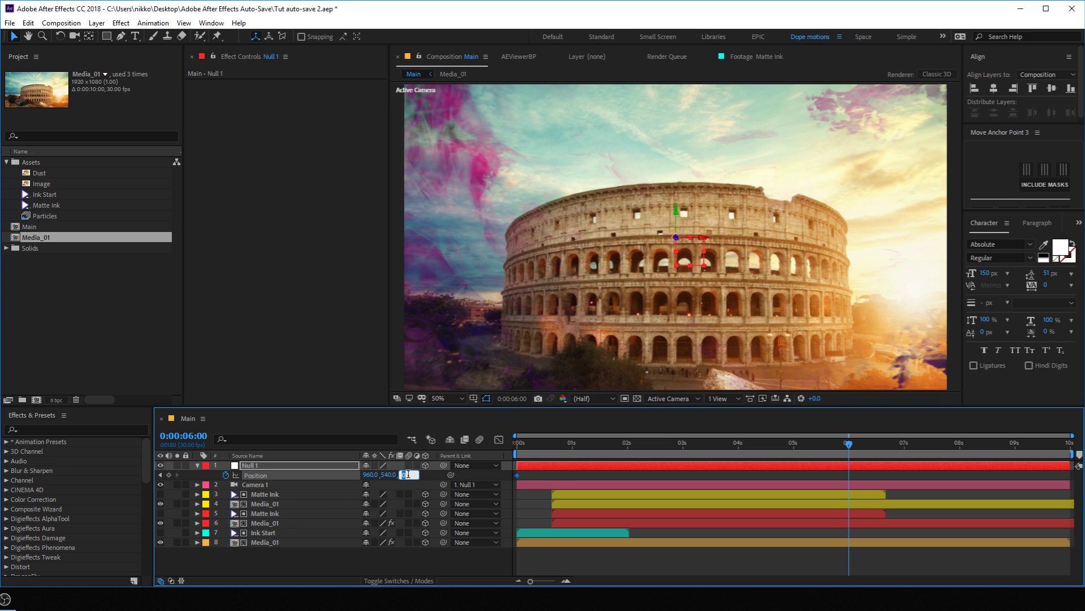
drag(402, 475, 504, 478)
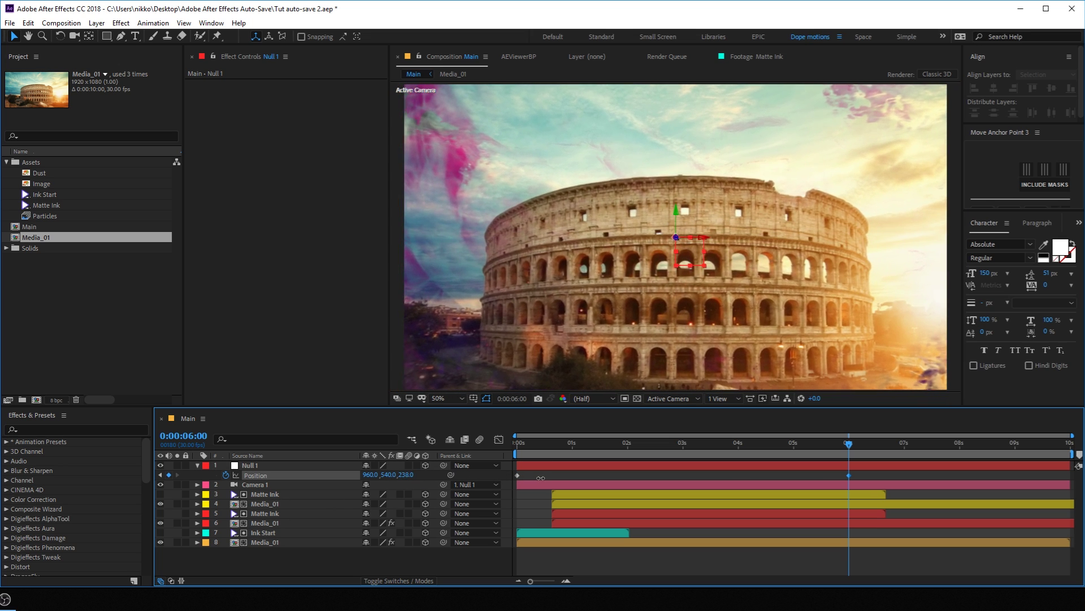
drag(542, 478, 405, 478)
mouse_move(543, 443)
mouse_down()
mouse_move(522, 443)
mouse_move(714, 475)
mouse_move(541, 494)
mouse_move(576, 501)
mouse_move(563, 507)
mouse_up()
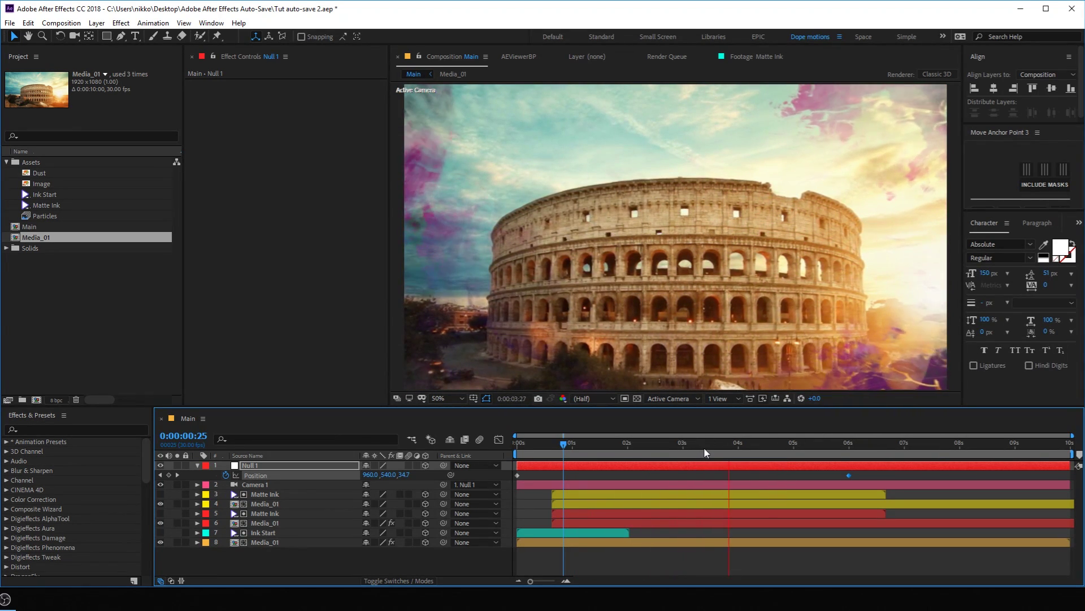
click(636, 443)
click(588, 442)
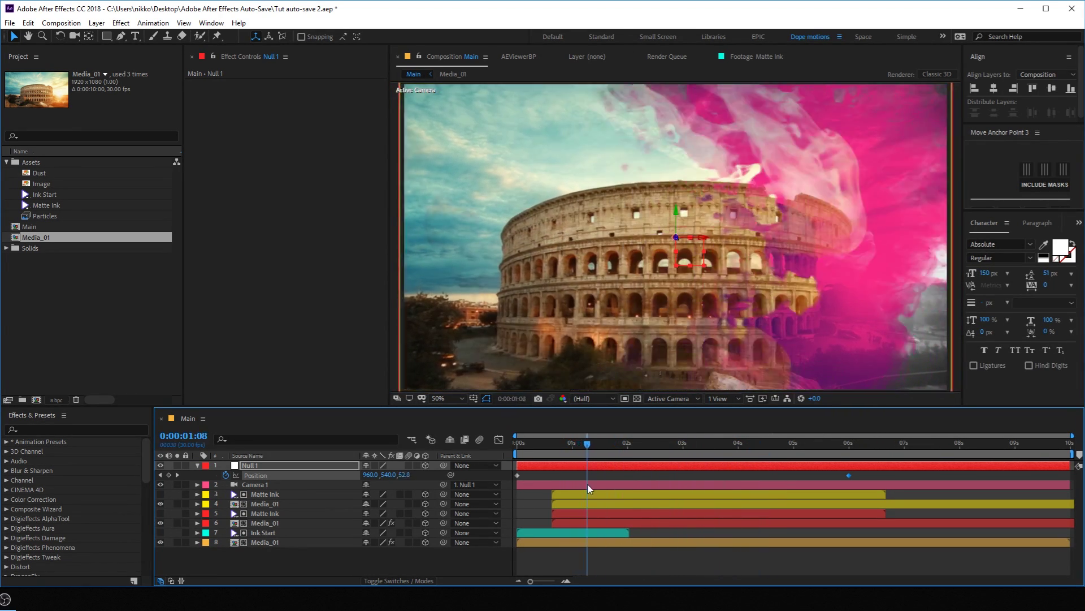
drag(517, 484, 543, 485)
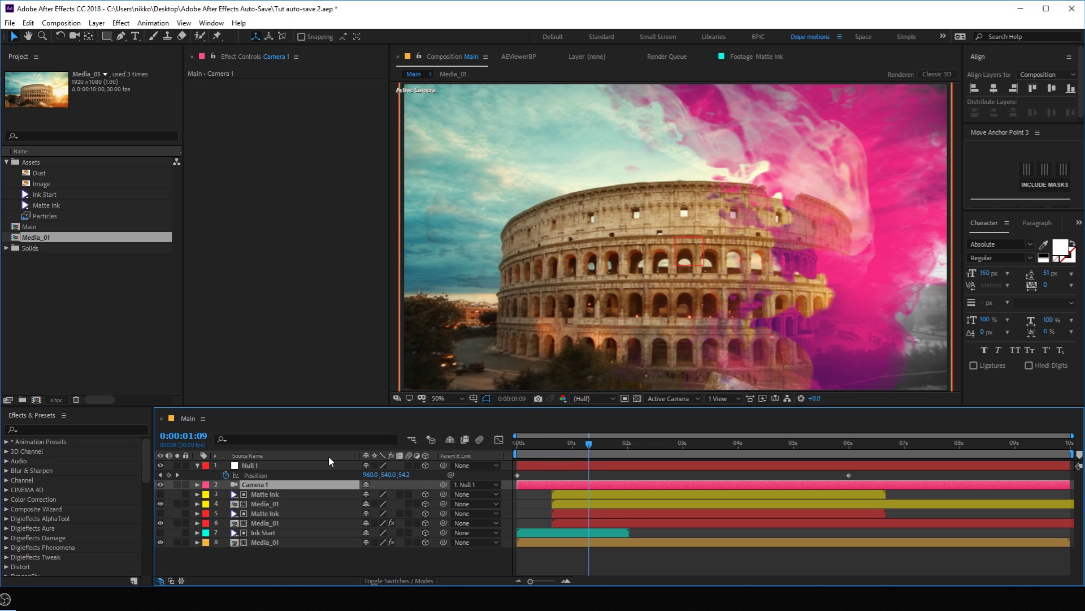
double_click(262, 543)
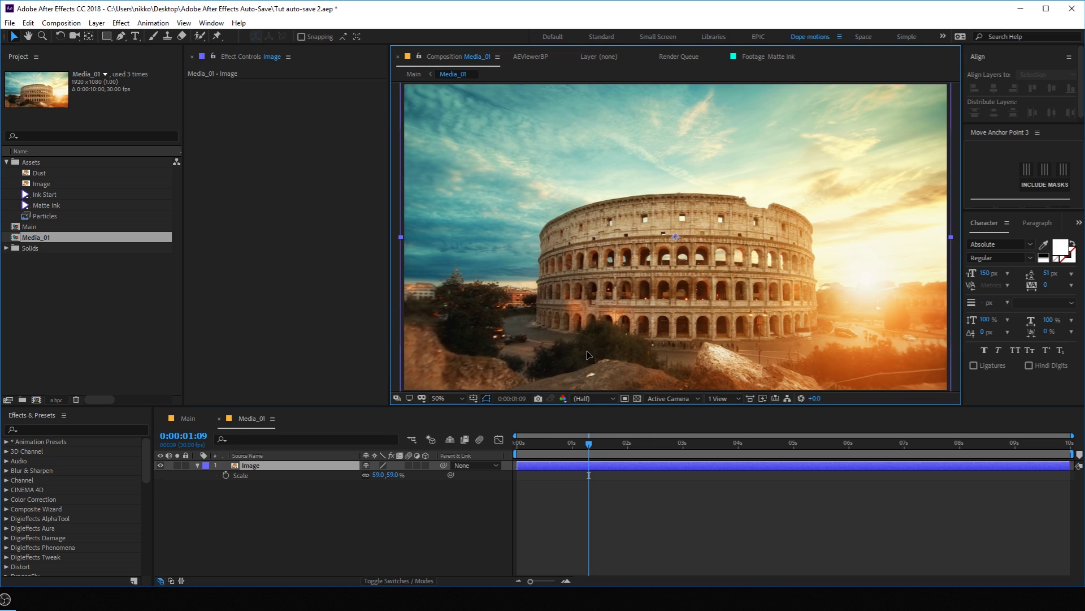
click(187, 419)
mouse_move(557, 452)
mouse_down()
mouse_move(652, 452)
mouse_move(572, 462)
mouse_move(614, 462)
mouse_up()
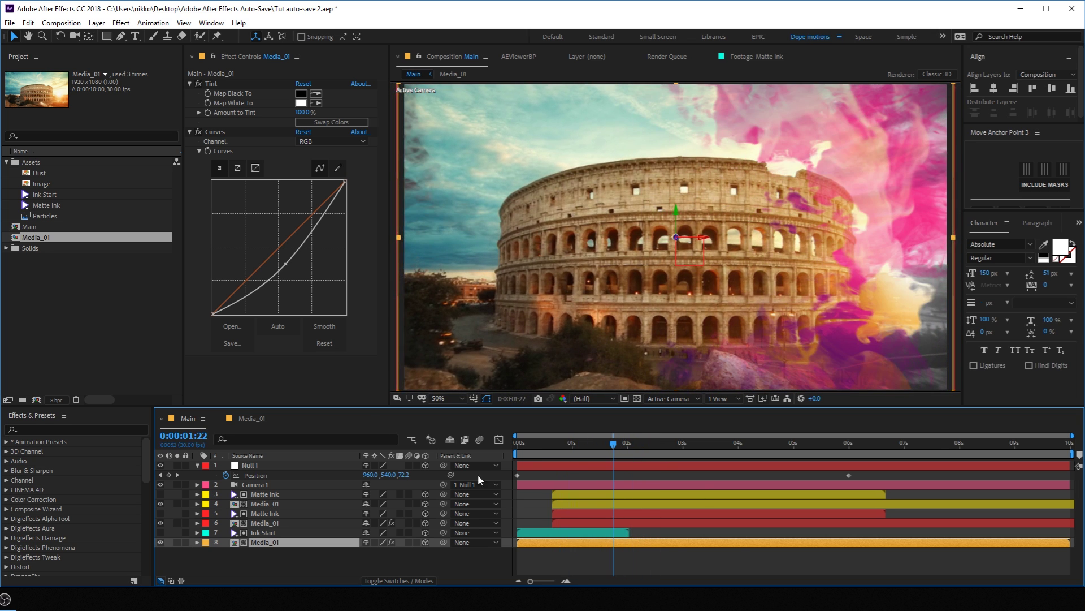
Step: Duplicate the Matte Ink layer and make the top copy visible
click(198, 466)
click(291, 544)
click(277, 484)
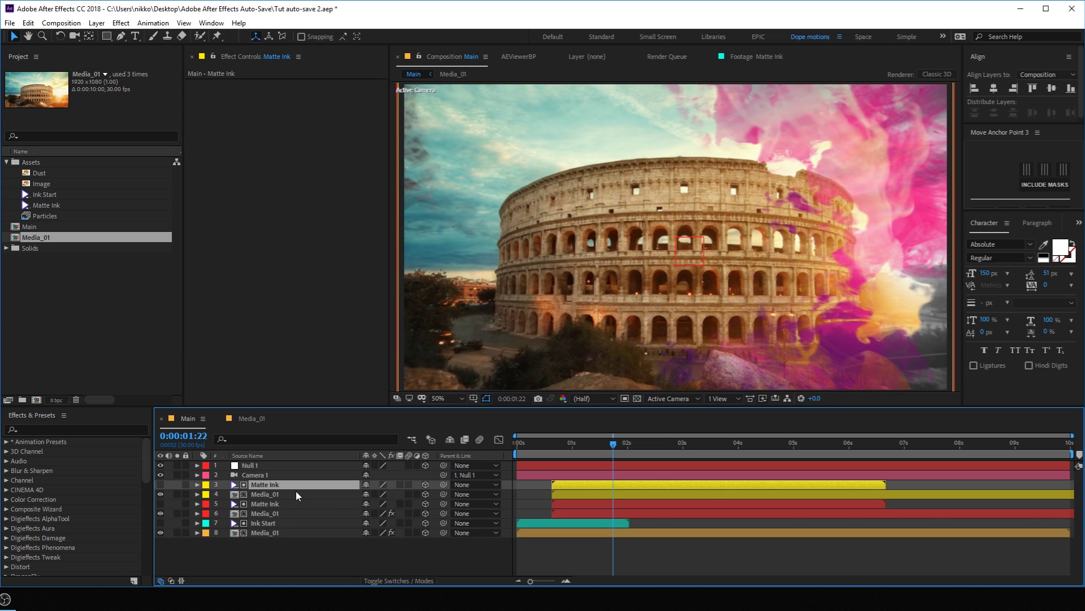
key(ctrl+d)
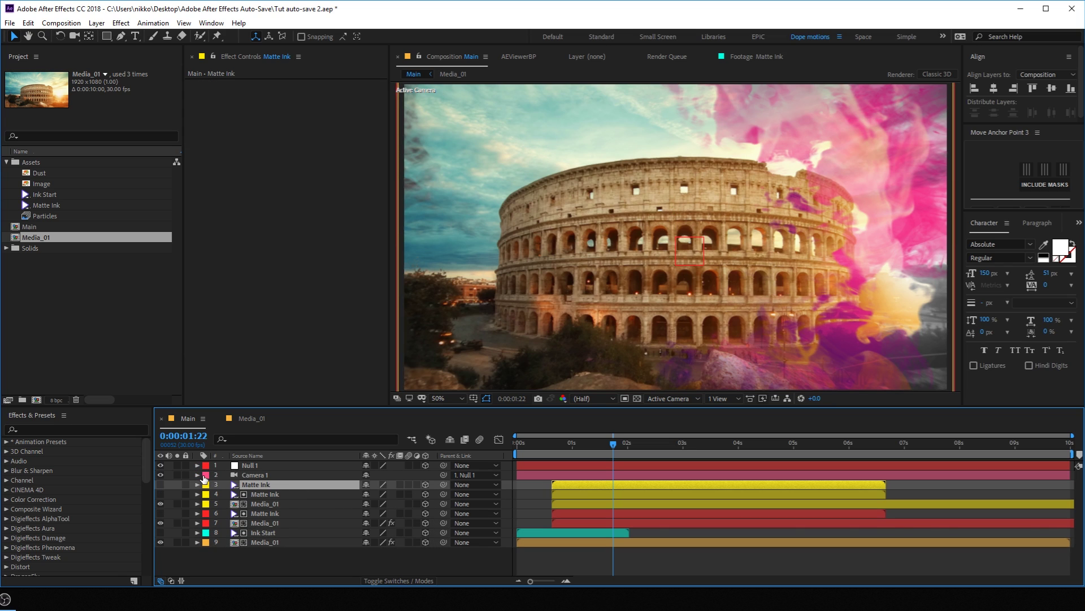
click(161, 484)
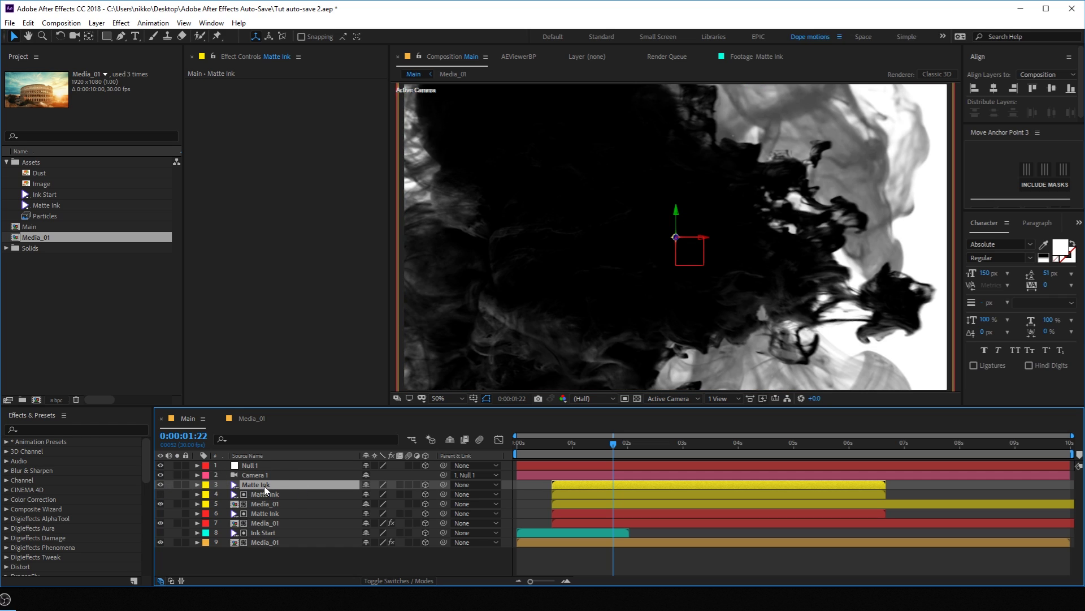
Step: Set the top Matte Ink copy's blend mode to Soft Light and preview the result
click(408, 582)
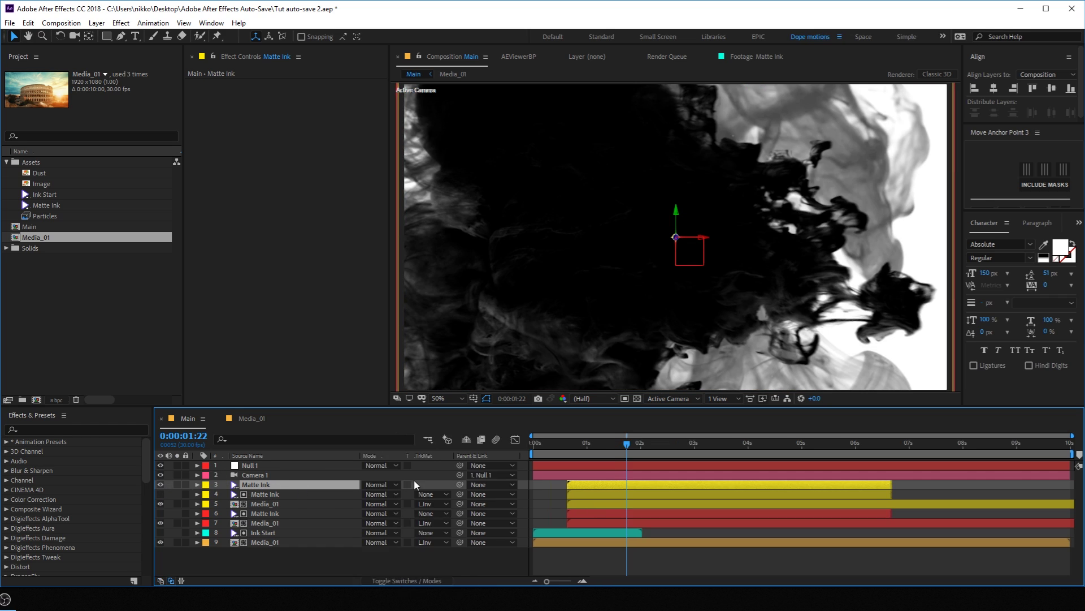
click(385, 484)
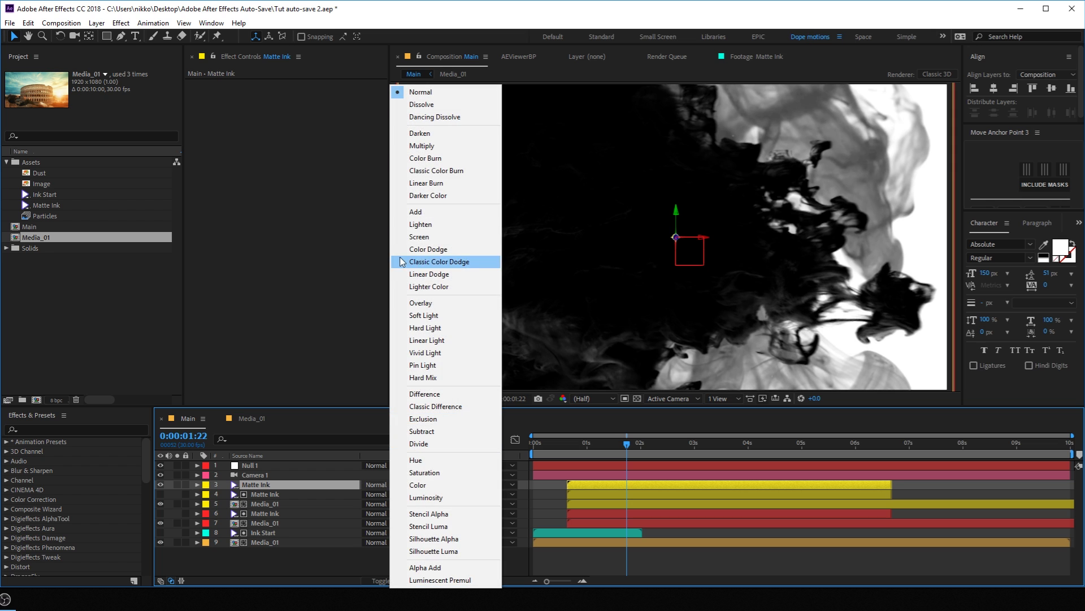
click(430, 315)
mouse_move(597, 451)
mouse_down()
mouse_move(583, 450)
mouse_move(649, 455)
mouse_move(597, 465)
mouse_up()
key(space)
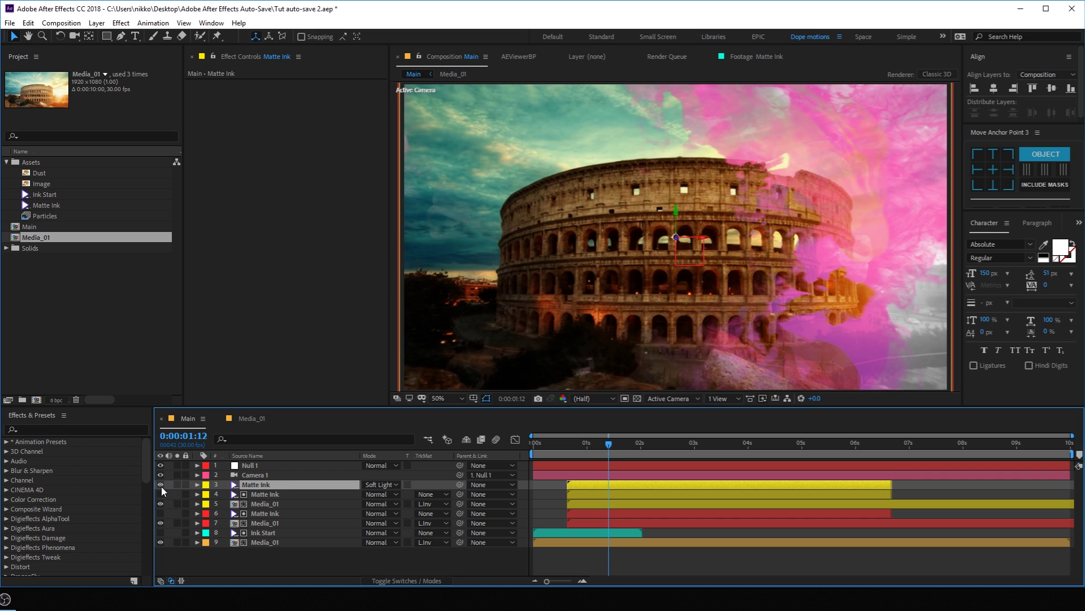
click(542, 449)
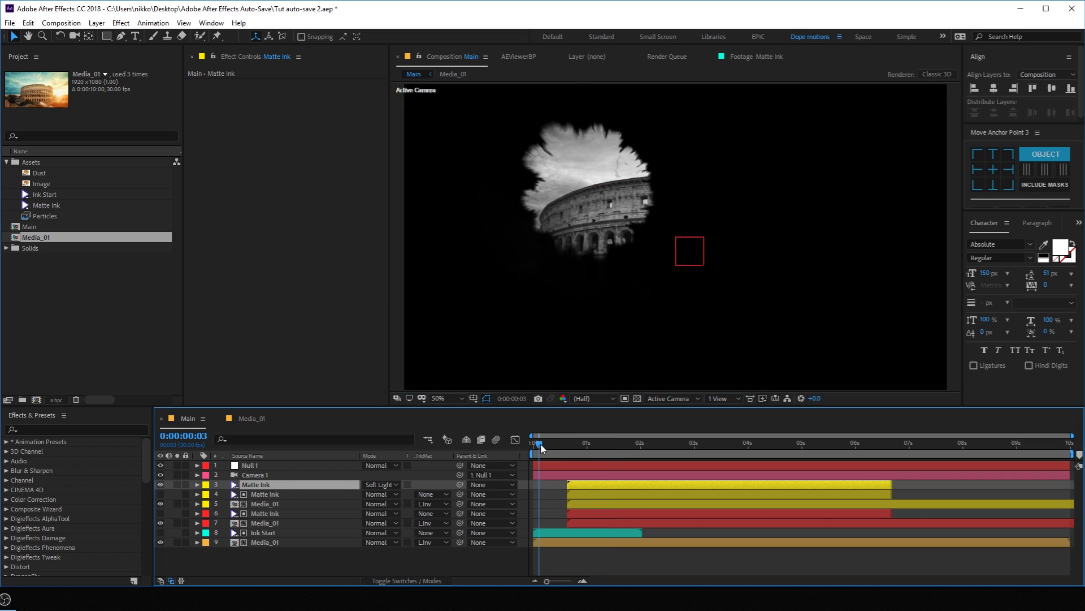
mouse_move(542, 448)
mouse_down()
mouse_move(596, 449)
mouse_move(568, 459)
mouse_up()
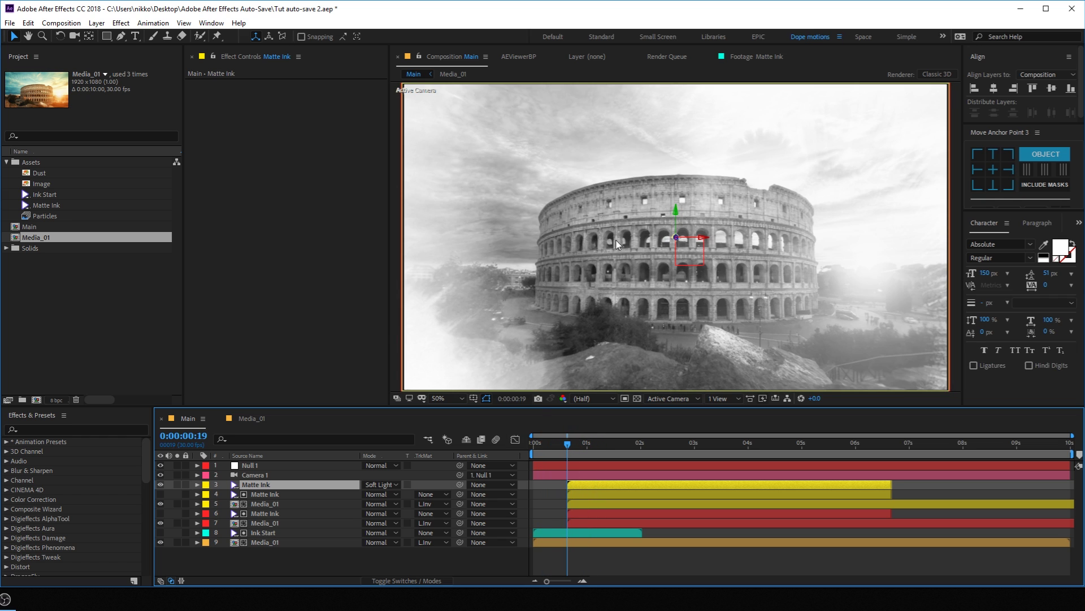
Step: Enable Time Remapping on all three Matte Ink layers
ctrl+click(263, 495)
ctrl+click(264, 513)
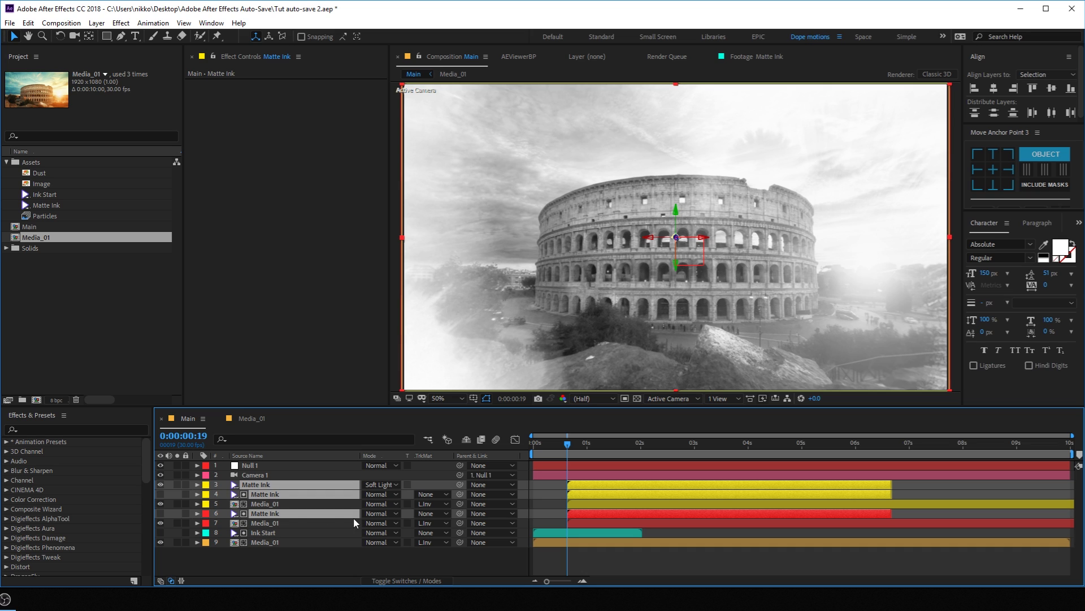
right_click(281, 513)
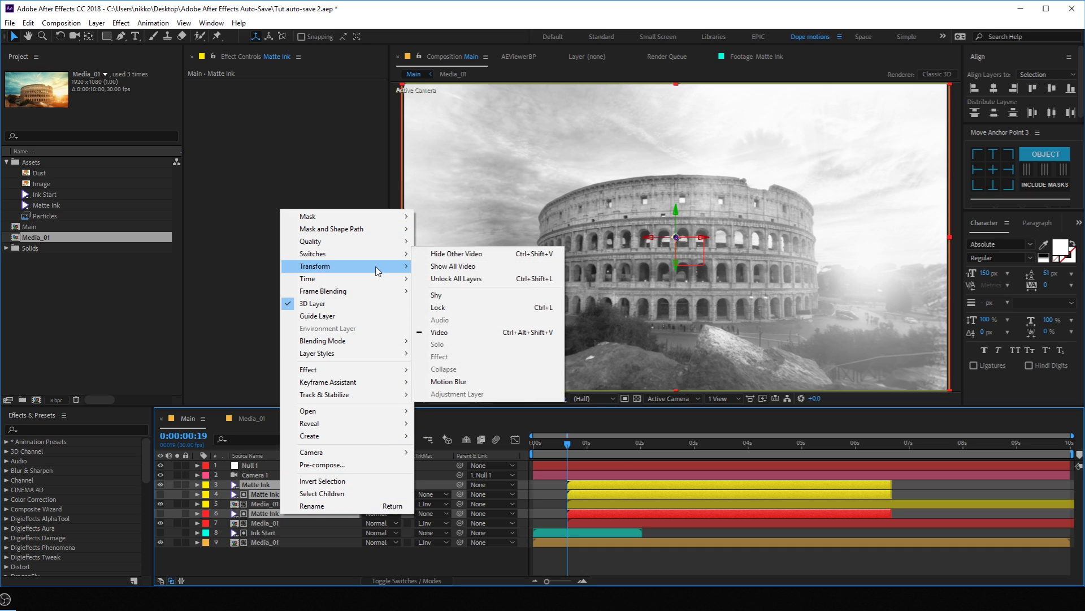
mouse_move(396, 279)
click(452, 279)
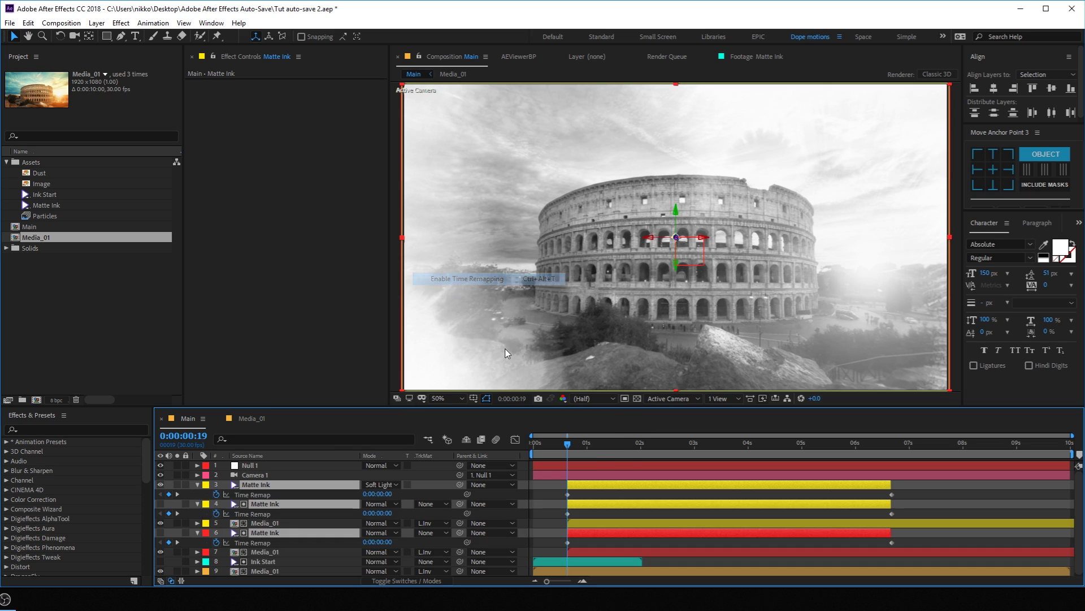
Step: Extend the three Matte Ink layers back to 0:00 and scrub to check the ink reveal
drag(567, 489, 528, 489)
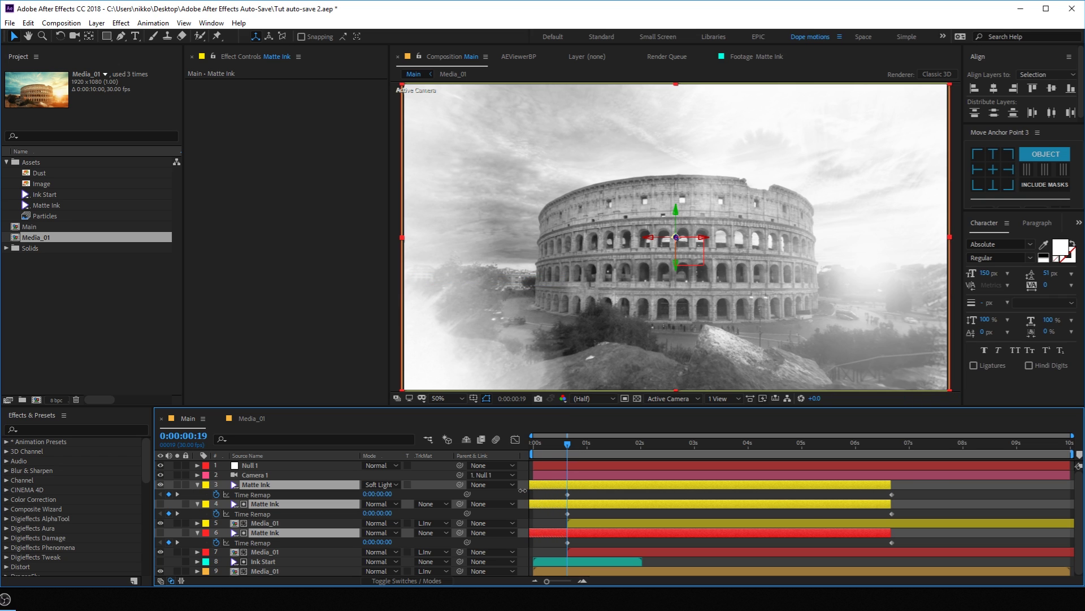
click(525, 517)
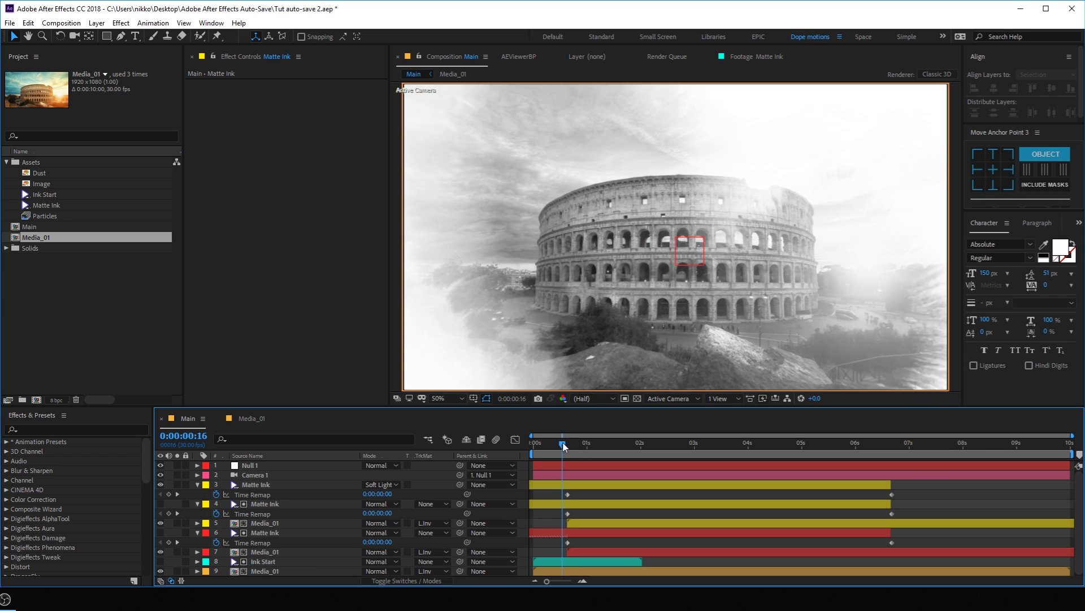
mouse_move(567, 444)
mouse_down()
mouse_move(538, 444)
mouse_move(611, 459)
mouse_up()
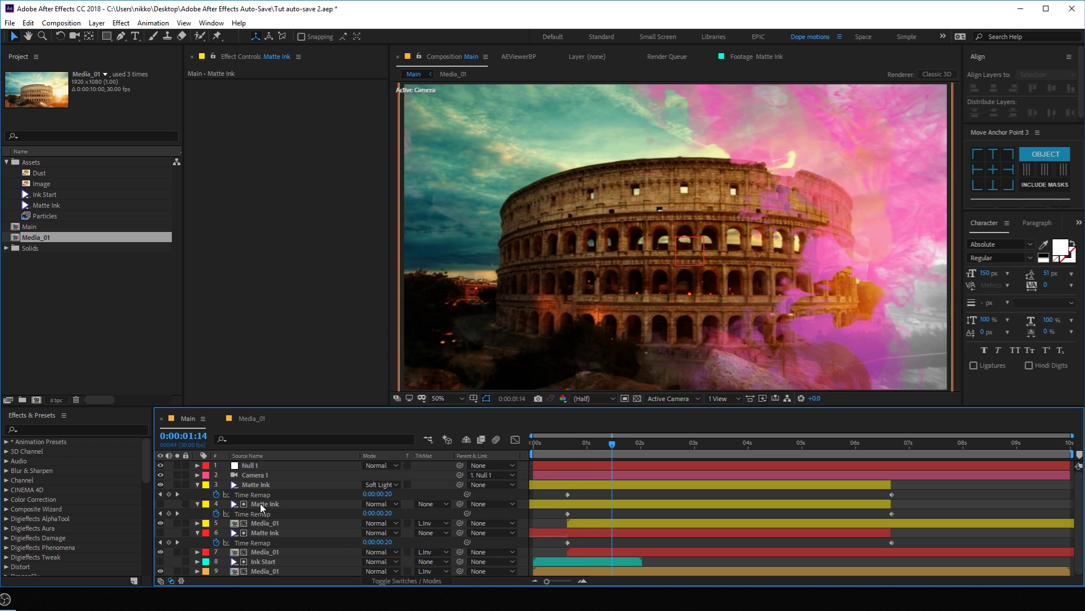
click(198, 485)
click(197, 494)
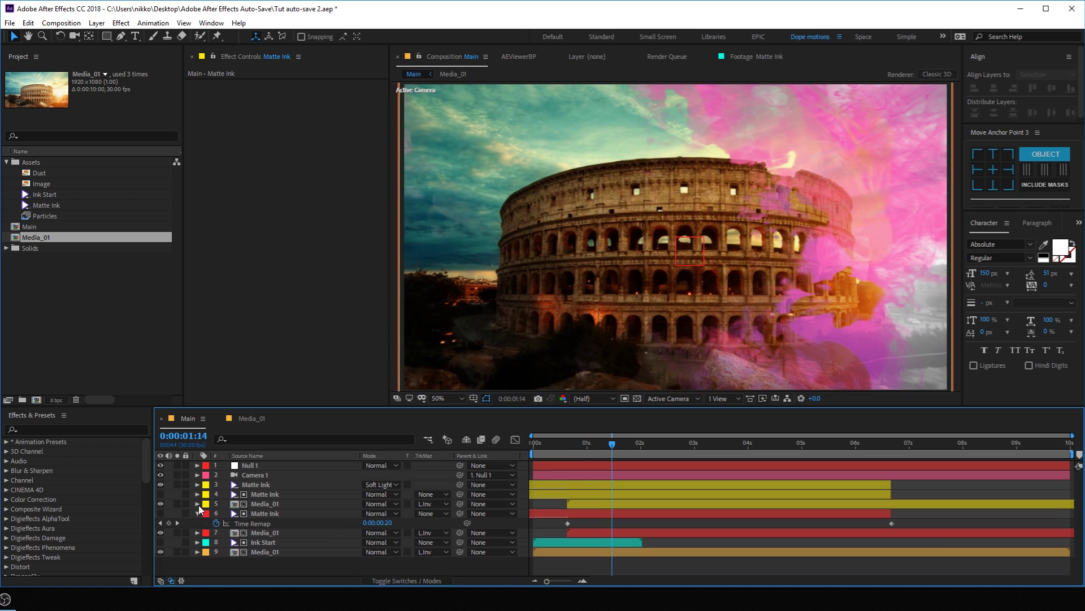
Step: Add Curves to layer 5 (Media_01) and lift the curve up-left to brighten it
click(197, 513)
click(256, 504)
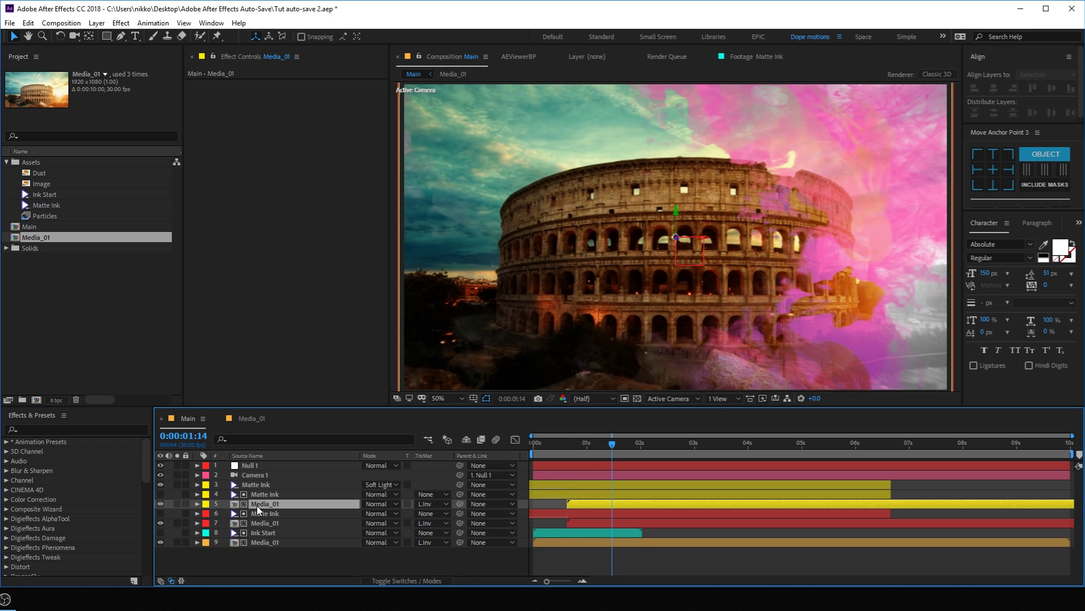
click(162, 503)
click(162, 504)
key(ctrl+space)
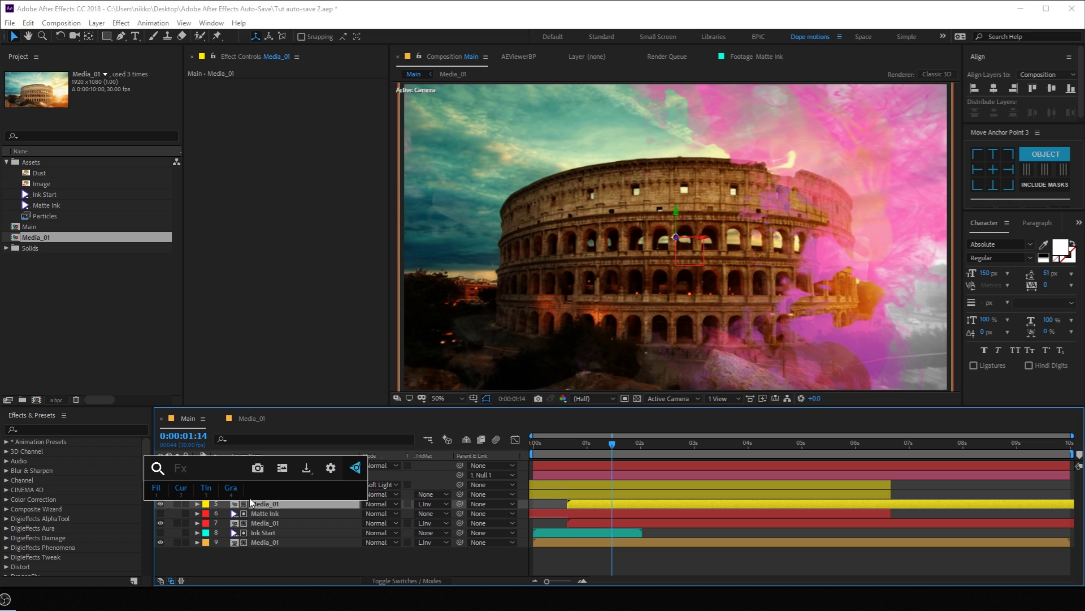
click(188, 486)
mouse_move(280, 198)
mouse_down()
mouse_move(265, 180)
mouse_move(263, 196)
mouse_up()
drag(567, 438, 573, 461)
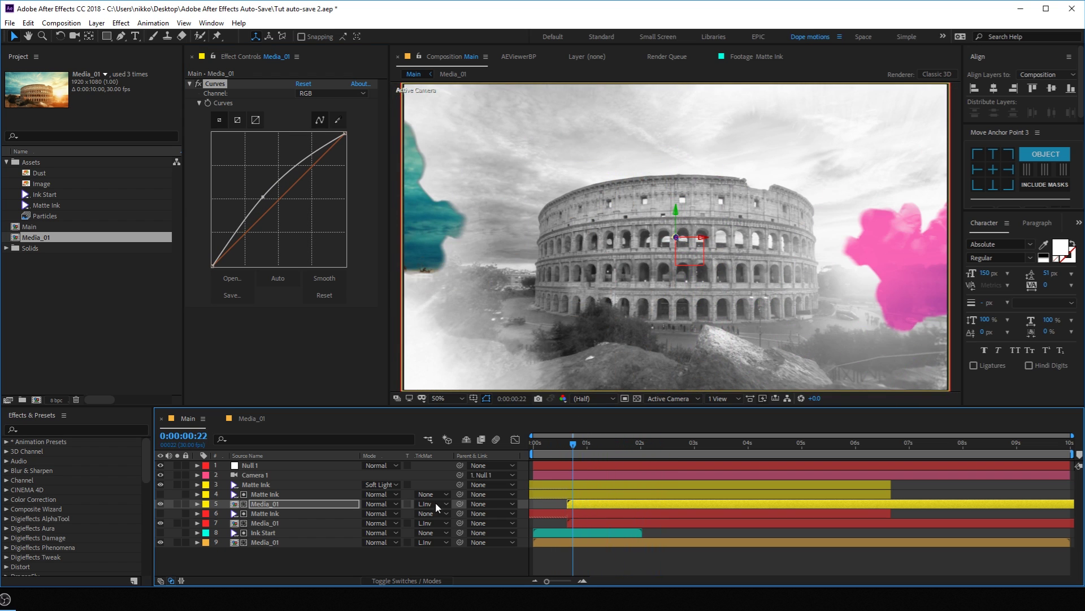
click(265, 542)
Step: Add a Tint effect to layer 9 with Map Black To set to dark purple #180C34
click(160, 541)
click(161, 541)
key(ctrl+space)
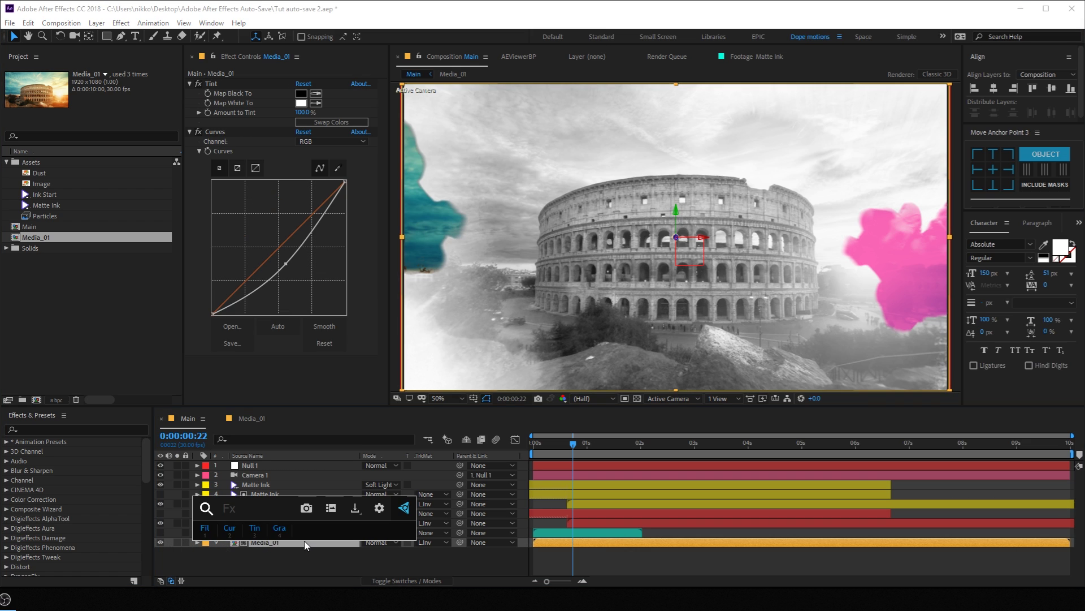
click(255, 528)
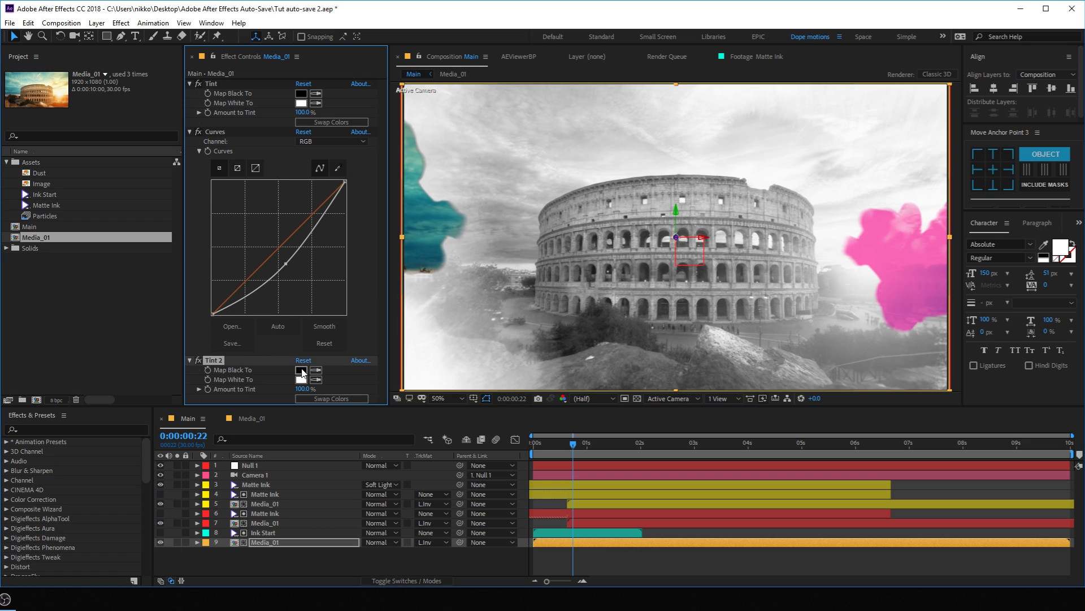
click(302, 371)
click(261, 239)
click(216, 256)
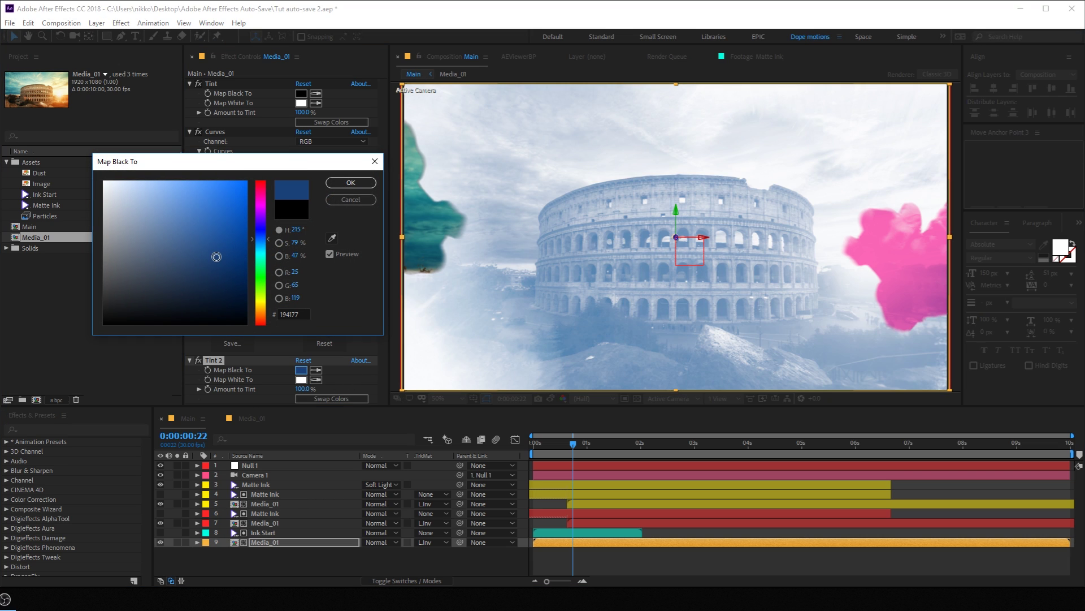
mouse_move(216, 257)
mouse_down()
mouse_move(235, 264)
mouse_move(206, 291)
mouse_move(214, 300)
mouse_up()
drag(263, 242, 275, 222)
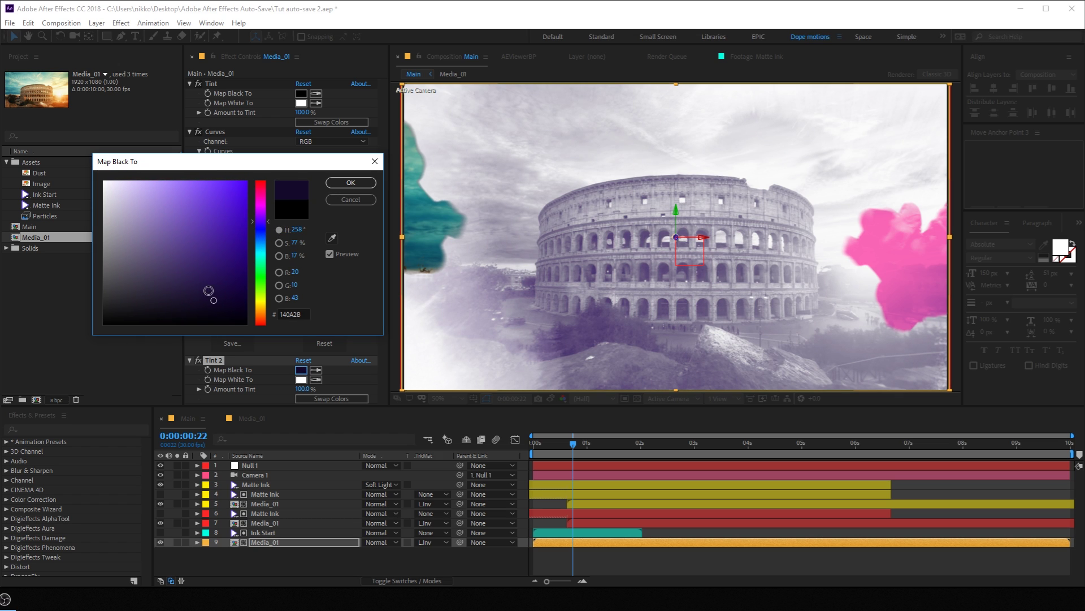
mouse_move(208, 292)
mouse_down()
mouse_move(223, 283)
mouse_move(214, 295)
mouse_up()
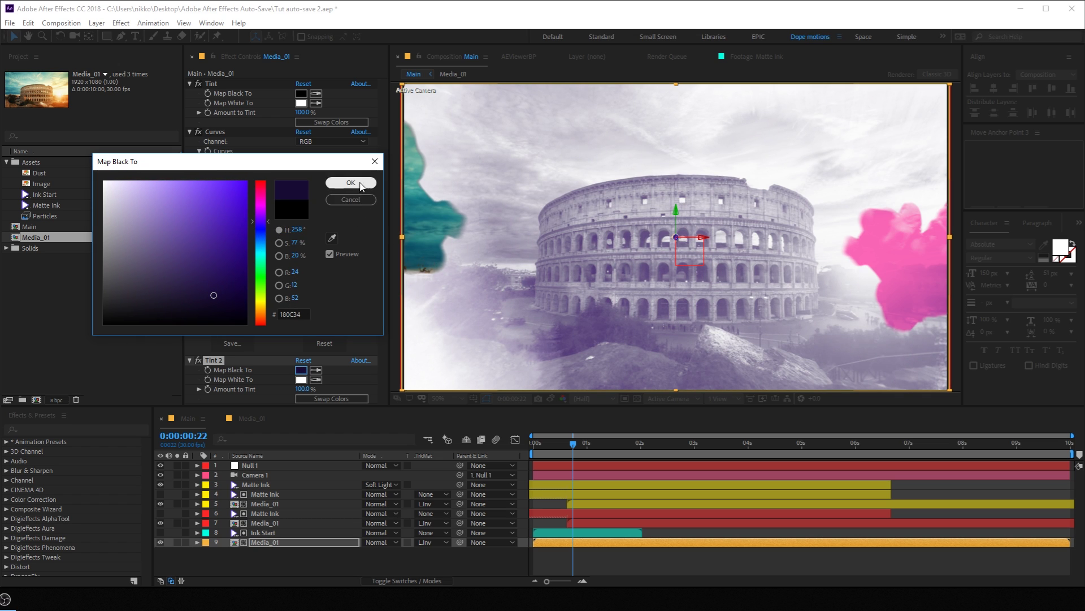
click(361, 183)
Step: Scrub through the reveal to compare the purple-tinted look, then deselect the layer
drag(573, 444, 650, 443)
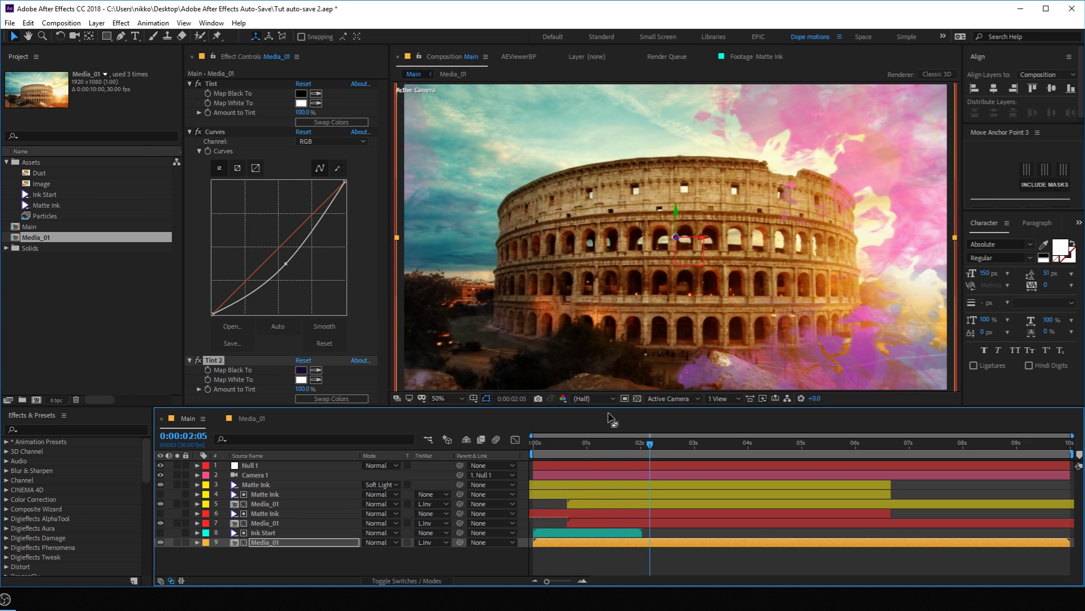
click(565, 443)
drag(567, 447, 612, 452)
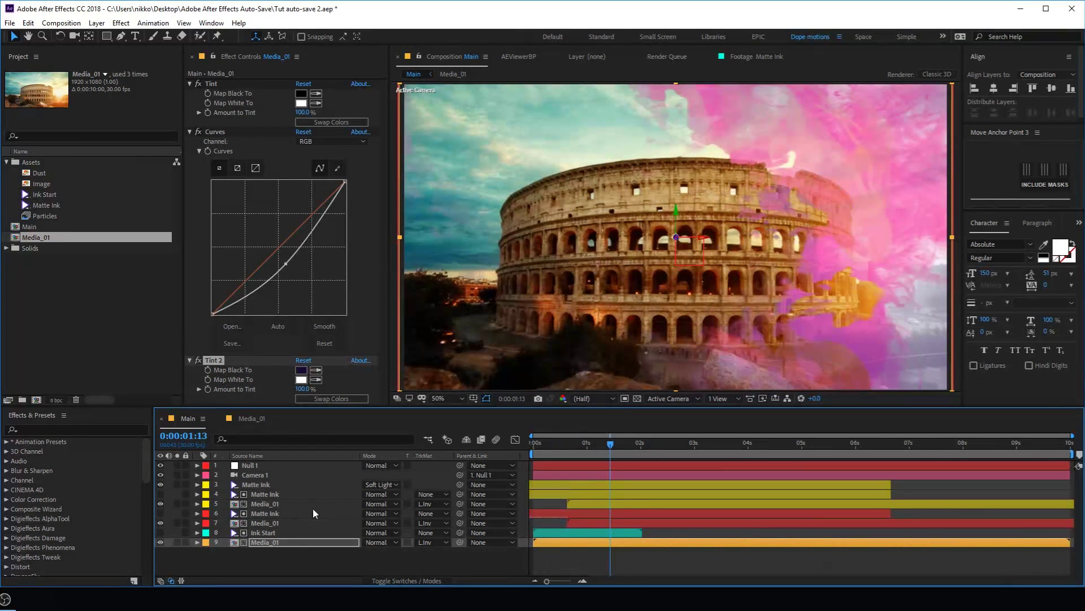
click(279, 555)
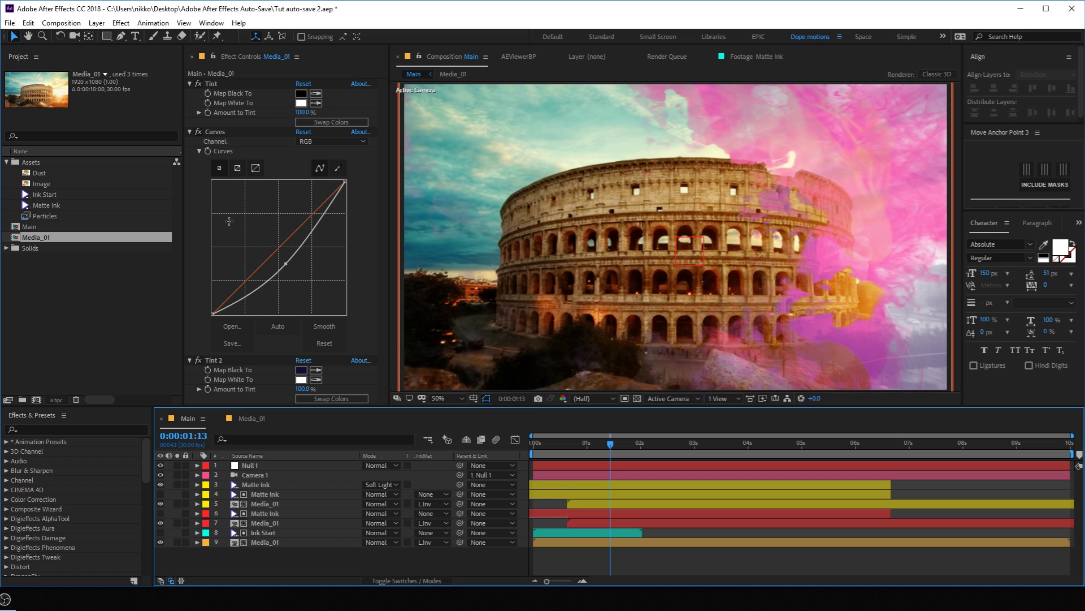
Step: Add the Particles footage as the top layer and make it 3D
drag(35, 218, 267, 464)
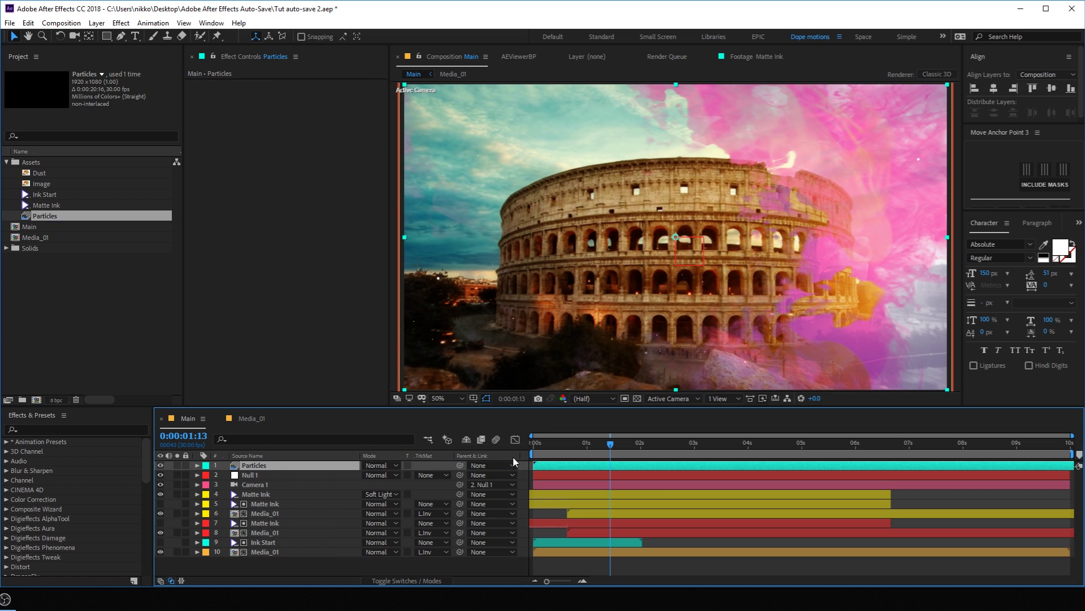
drag(552, 450, 717, 452)
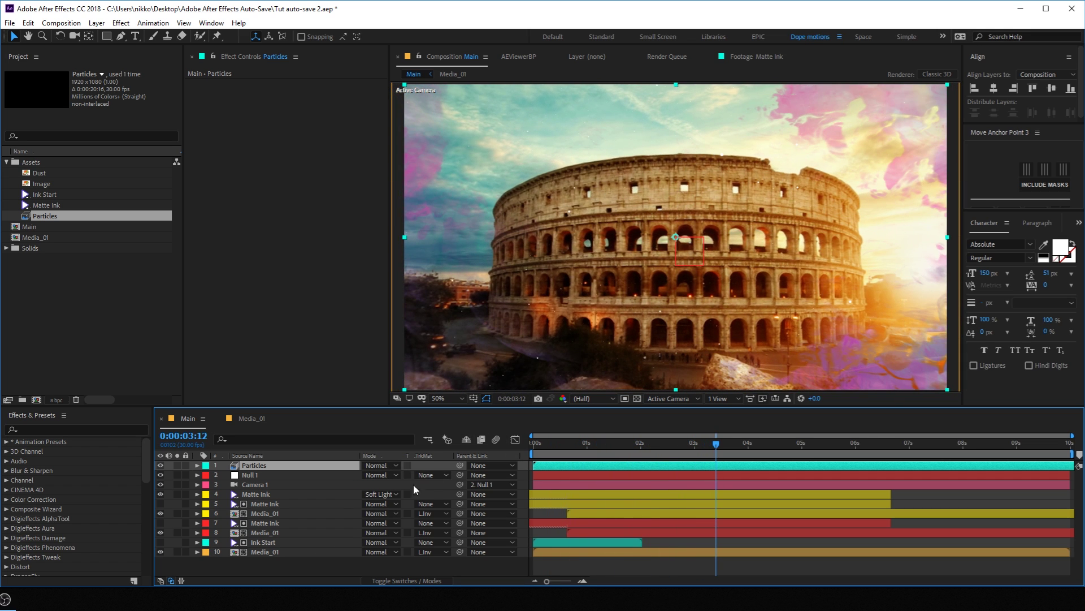
click(421, 580)
click(426, 465)
click(552, 449)
key(space)
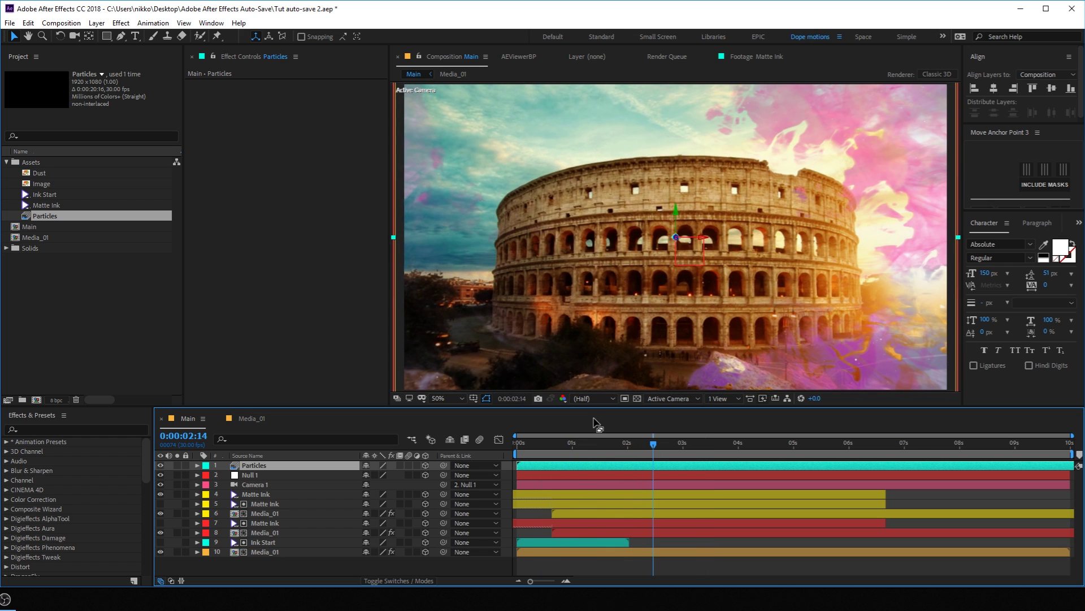
mouse_move(521, 449)
mouse_down()
mouse_move(735, 450)
mouse_move(592, 448)
mouse_up()
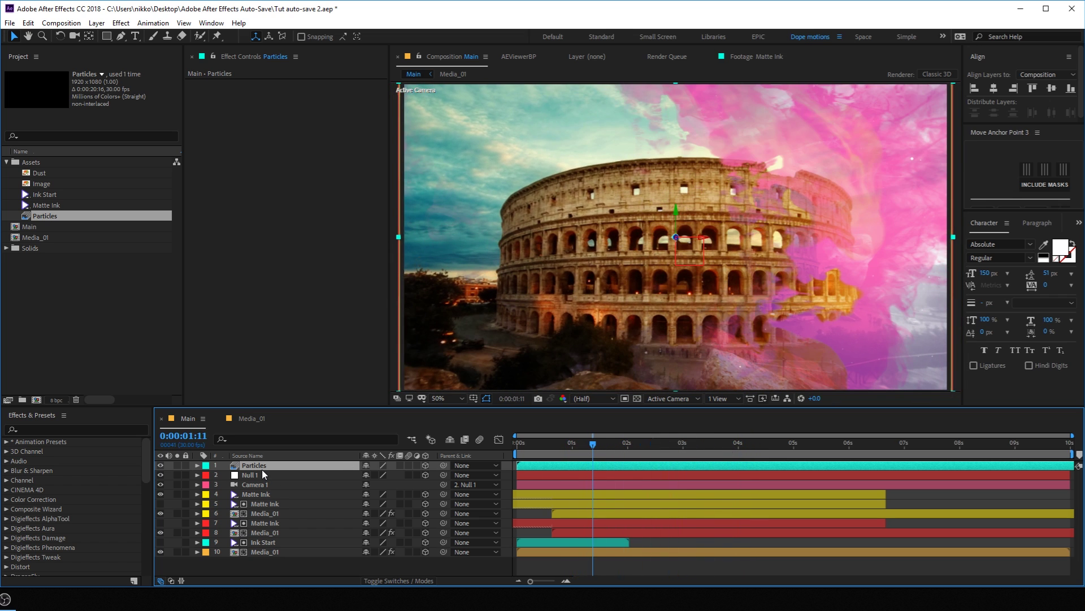
Step: Push the Particles layer back to Z -1534 and scale it to 45%
drag(593, 471, 201, 468)
key(p)
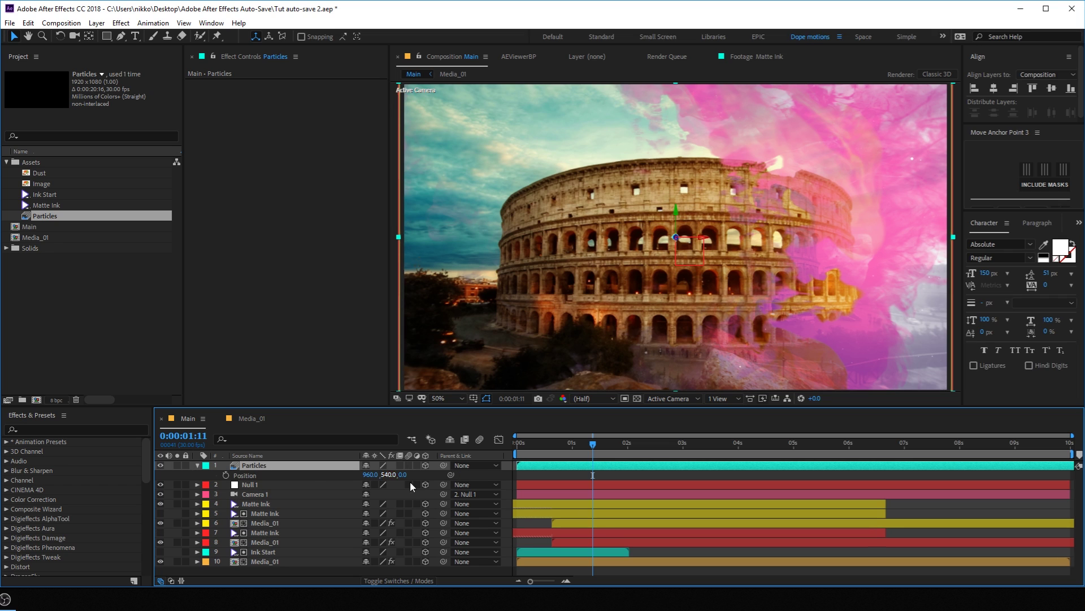
drag(403, 474, 232, 500)
drag(410, 475, 170, 517)
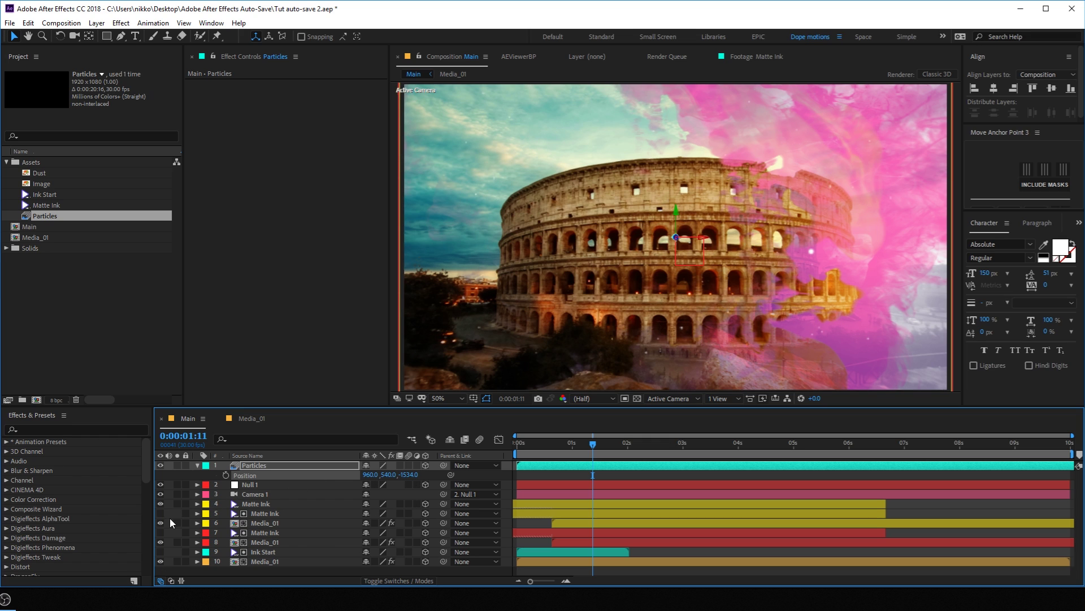
key(s)
mouse_move(411, 475)
mouse_down()
mouse_move(385, 483)
mouse_move(419, 484)
mouse_up()
drag(535, 452, 759, 485)
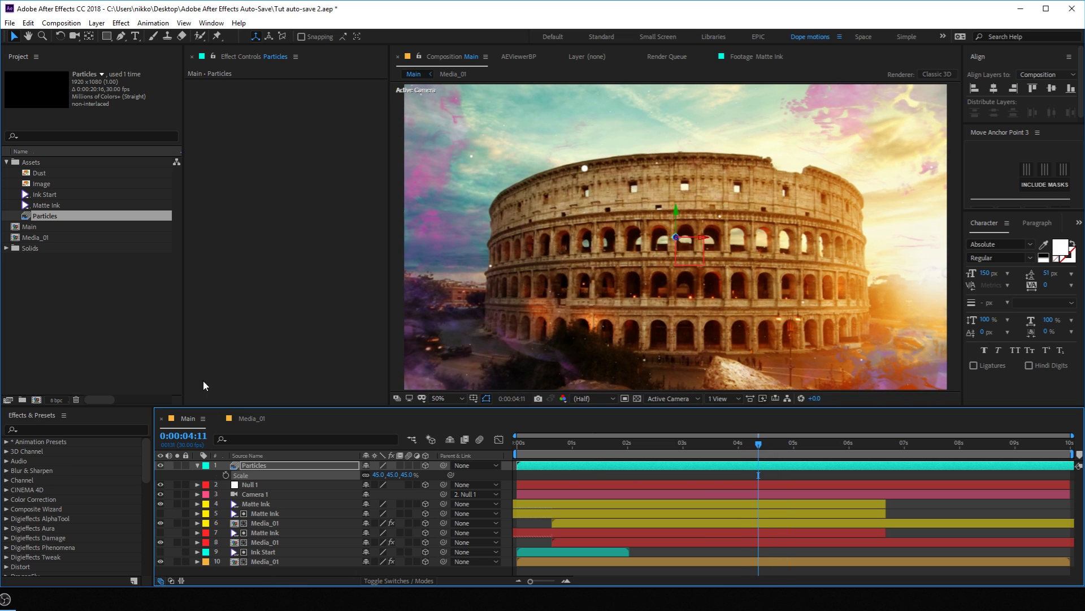
click(197, 466)
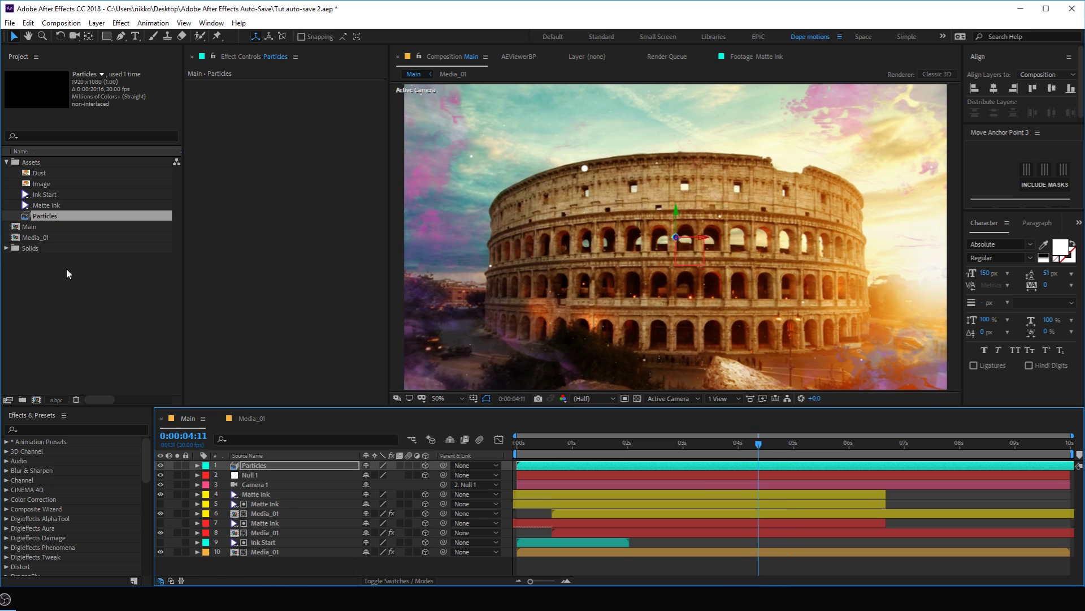
Step: Add the Dust footage as the top layer of the Main comp
click(47, 176)
drag(46, 175, 267, 463)
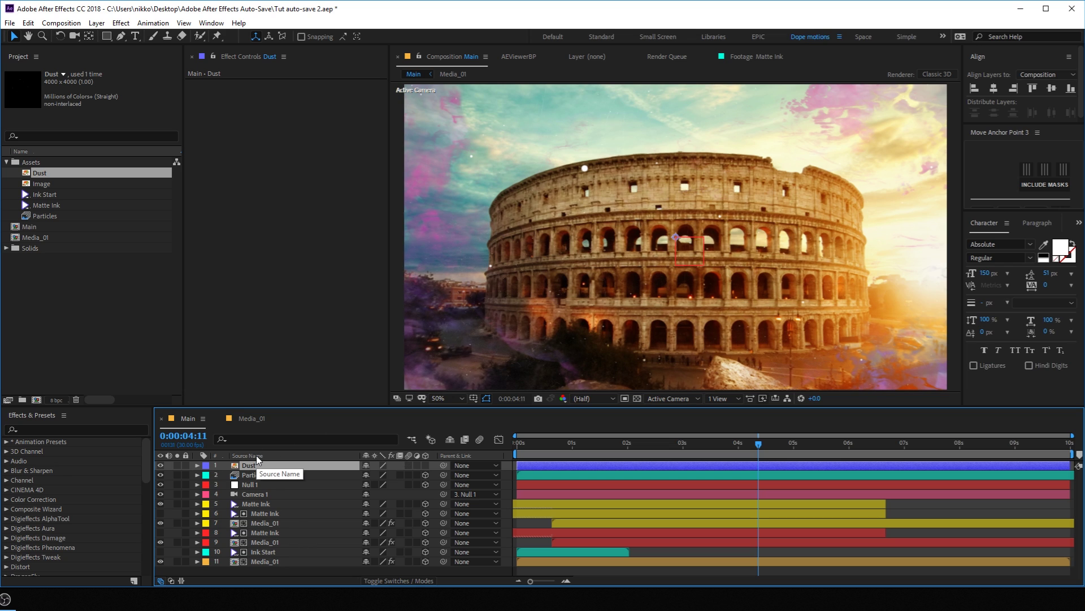
key(ctrl+shift+d)
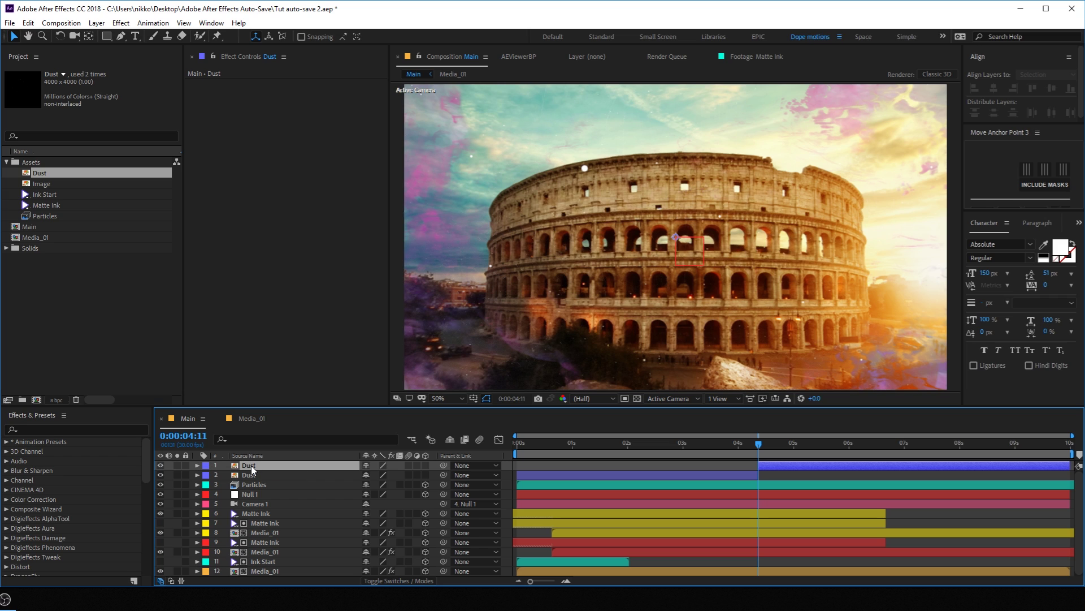
key(Delete)
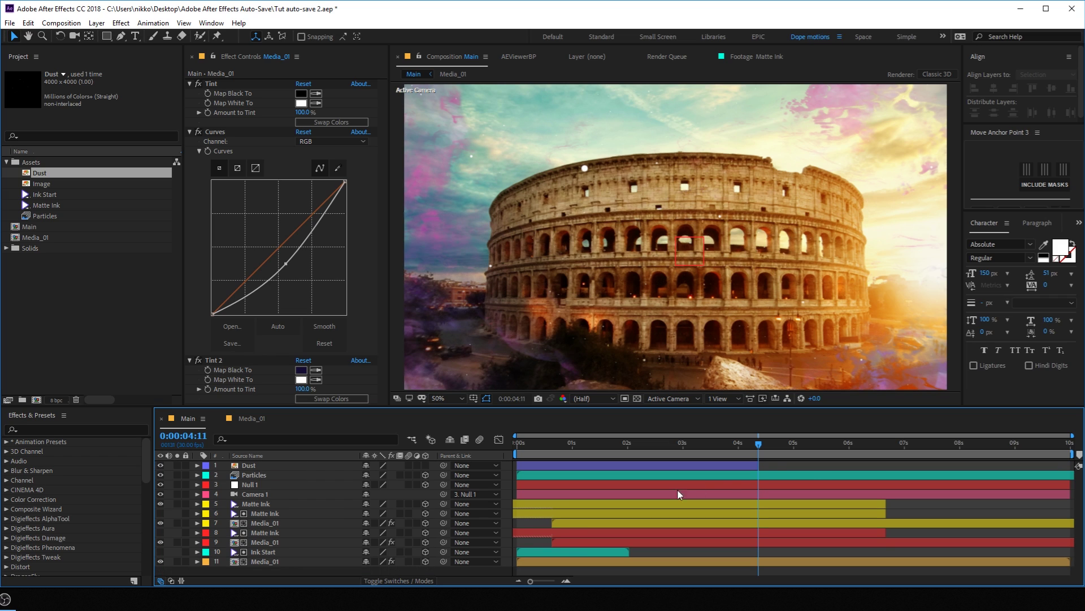
key(ctrl+z)
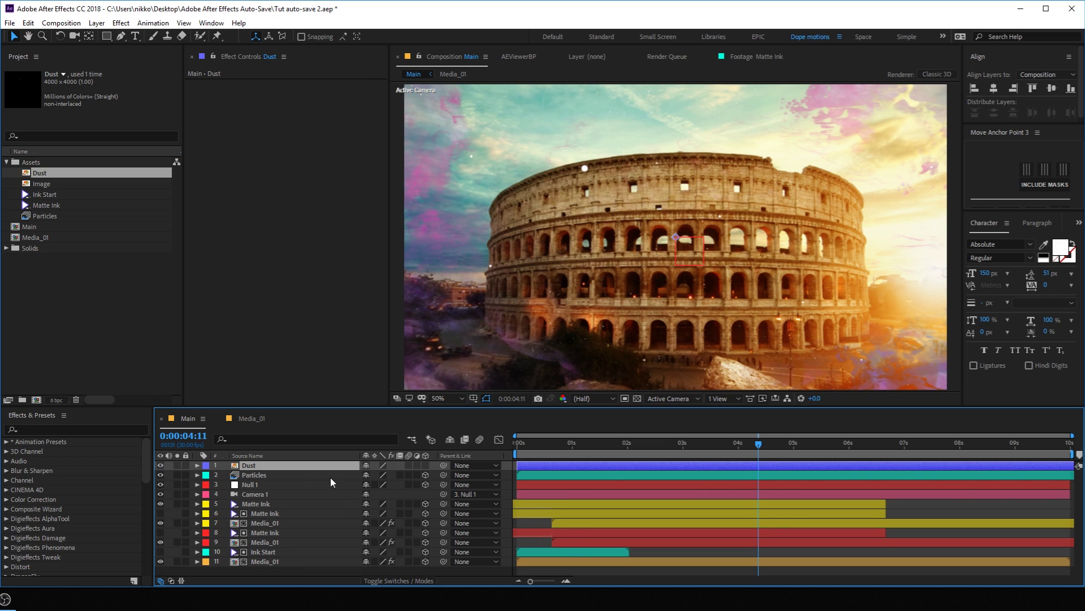
Step: Pre-compose the Dust layer, moving all attributes, into a composition named 'Dust'
key(ctrl+shift+c)
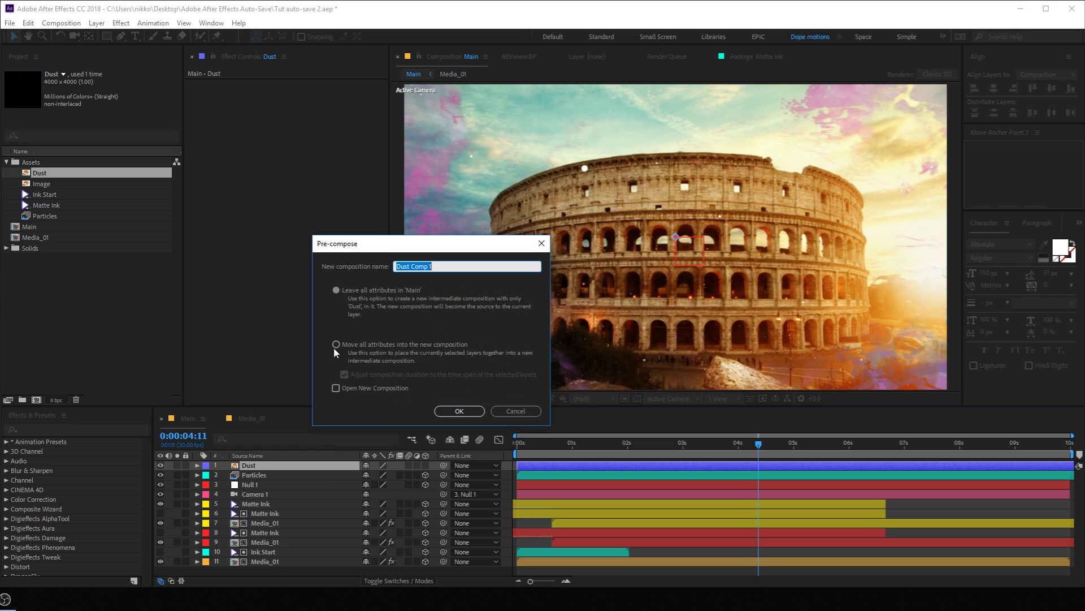
click(335, 345)
click(437, 266)
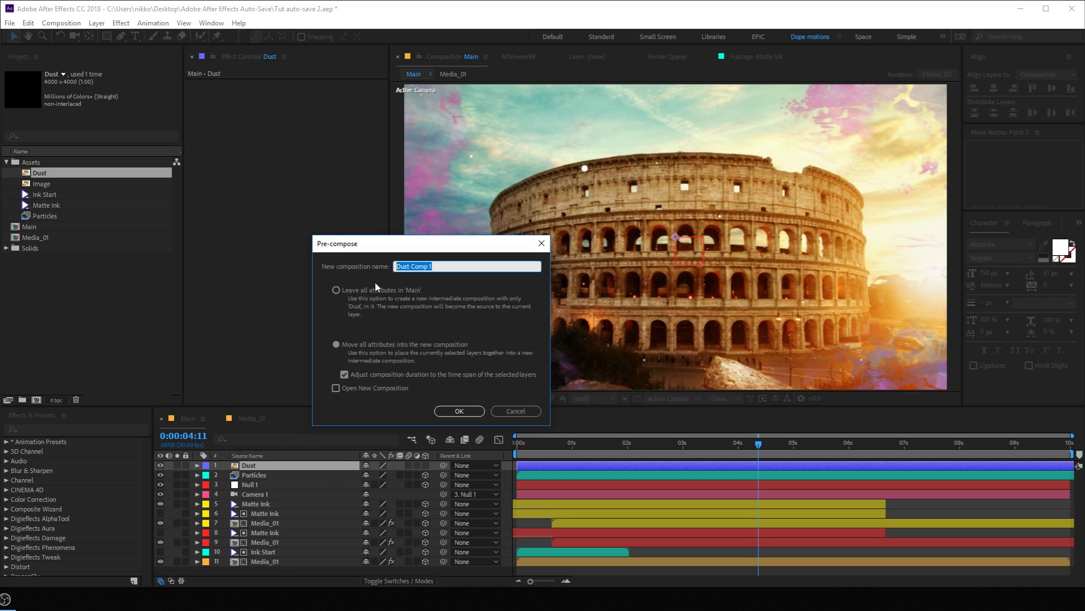
click(449, 271)
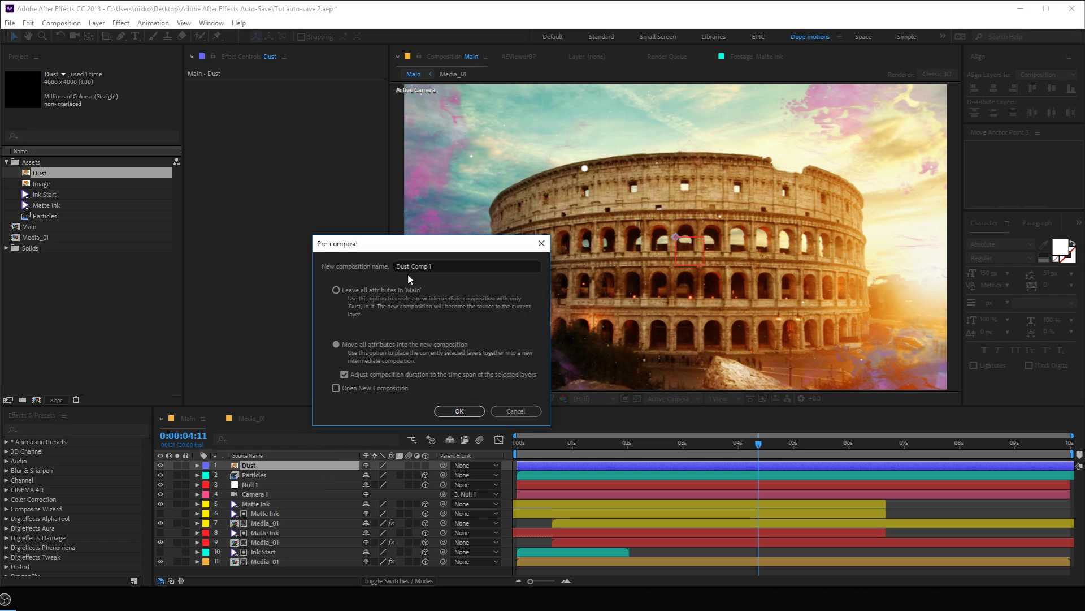
drag(444, 263, 411, 270)
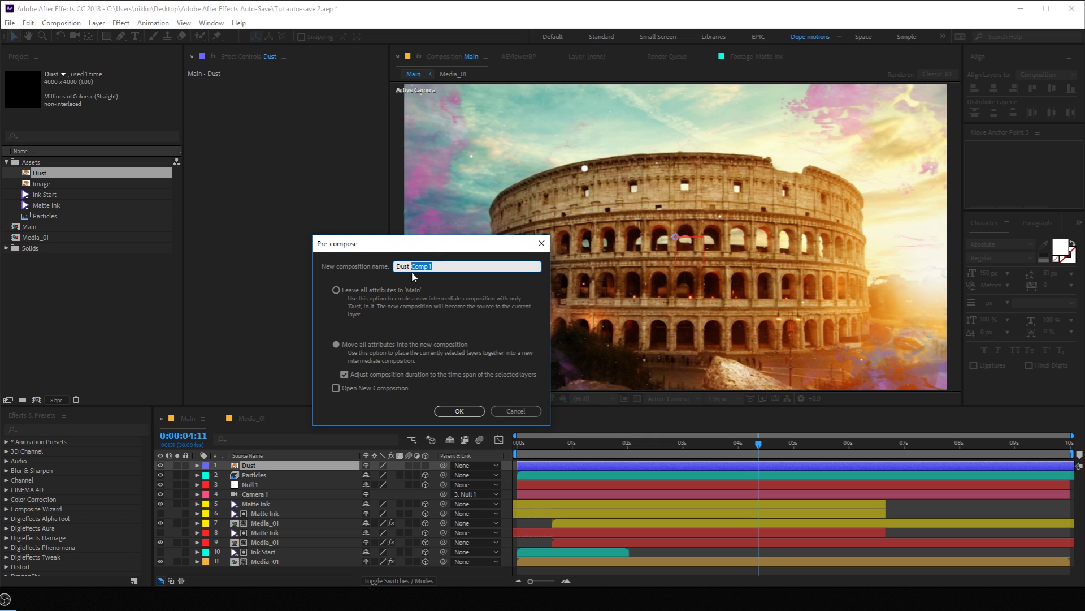
key(BackSpace)
click(459, 411)
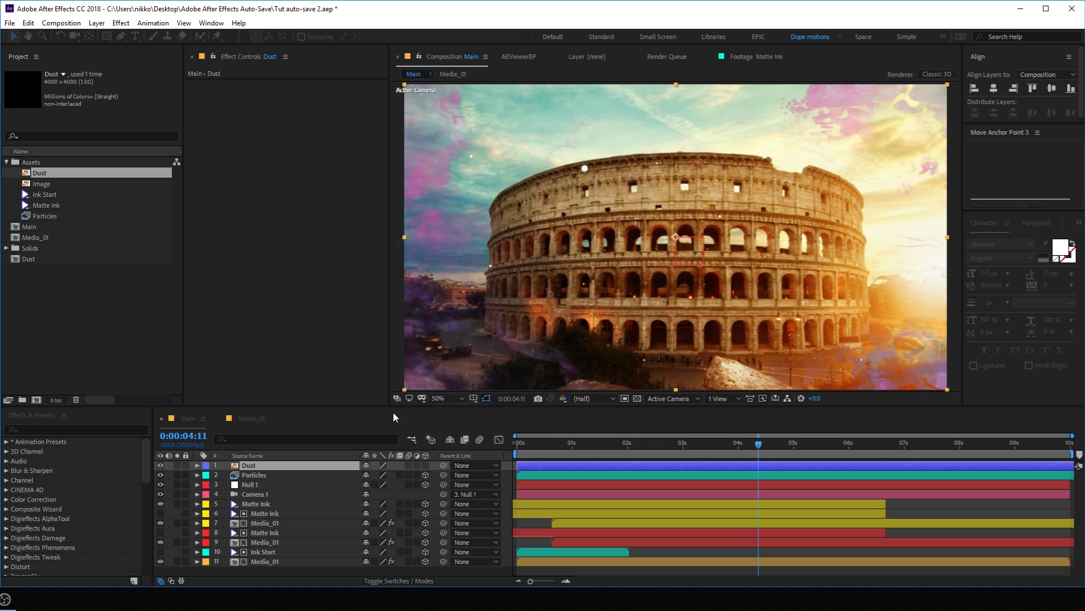
Step: Inside the Dust comp, duplicate the dust layer into three copies and return to Main
double_click(269, 465)
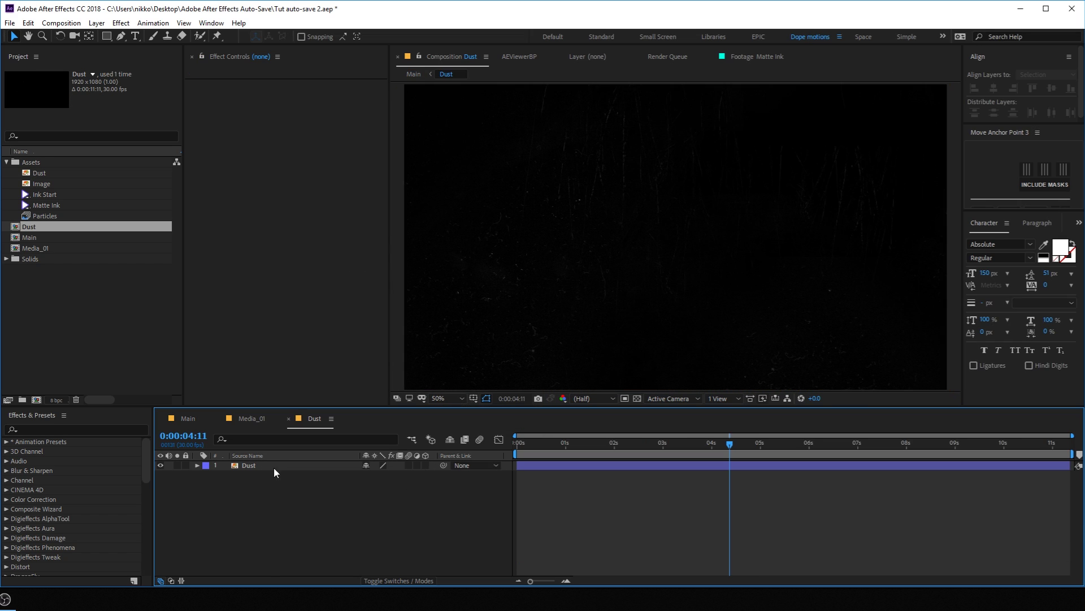
click(247, 464)
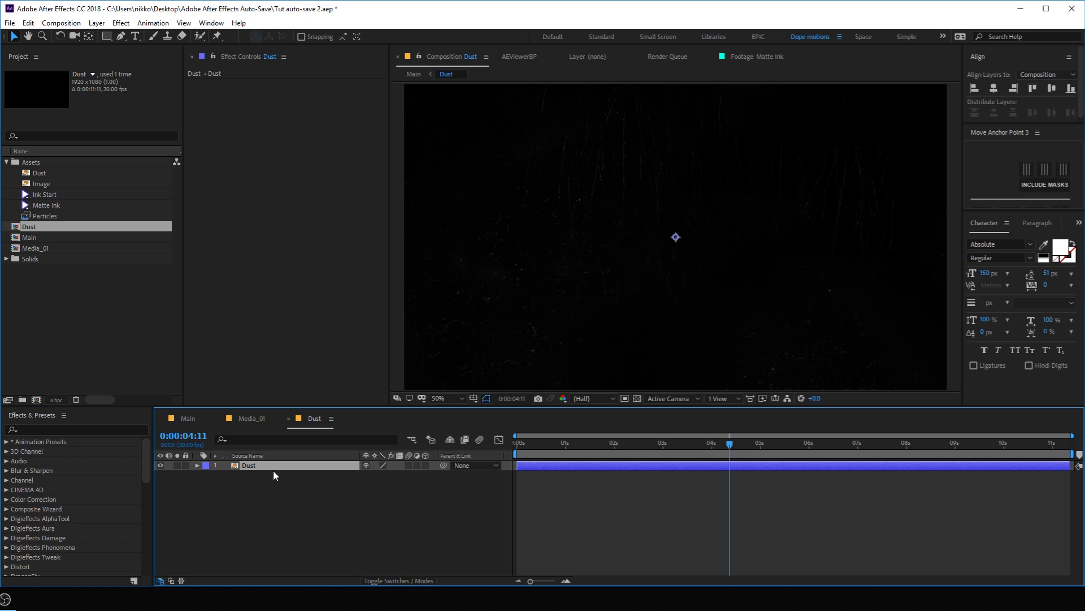
key(ctrl+d)
key(ctrl+d)
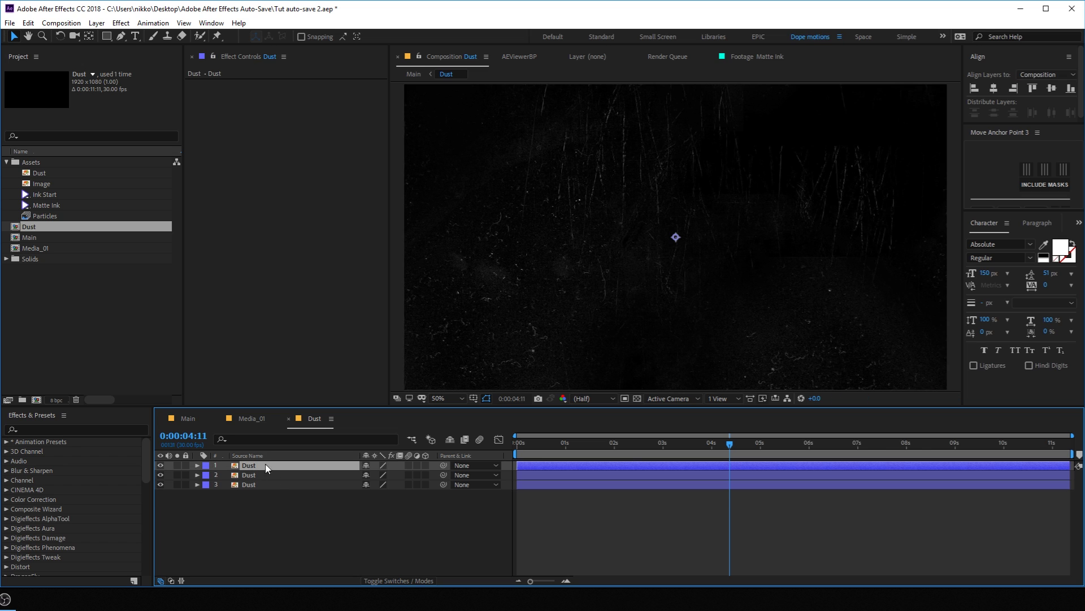
click(189, 419)
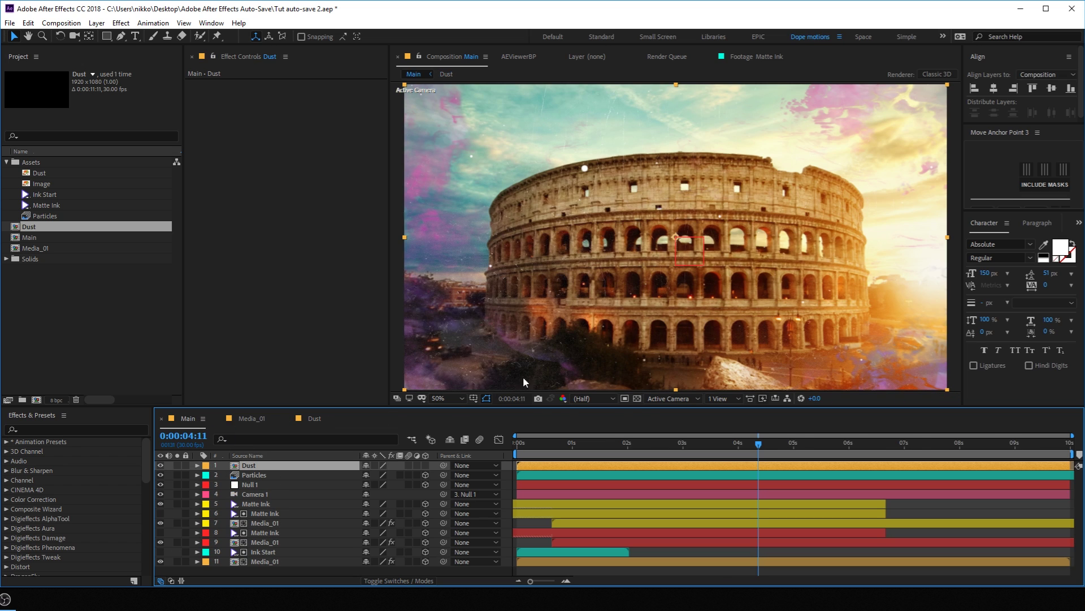
Step: Make the Dust layer 3D and set its Z position to -2000
click(425, 465)
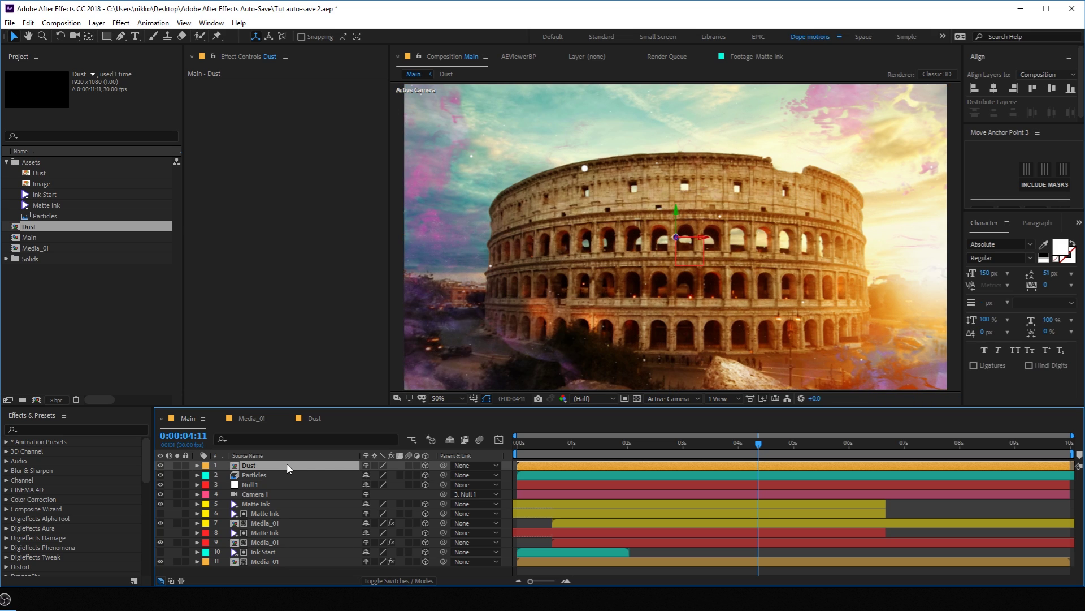
key(p)
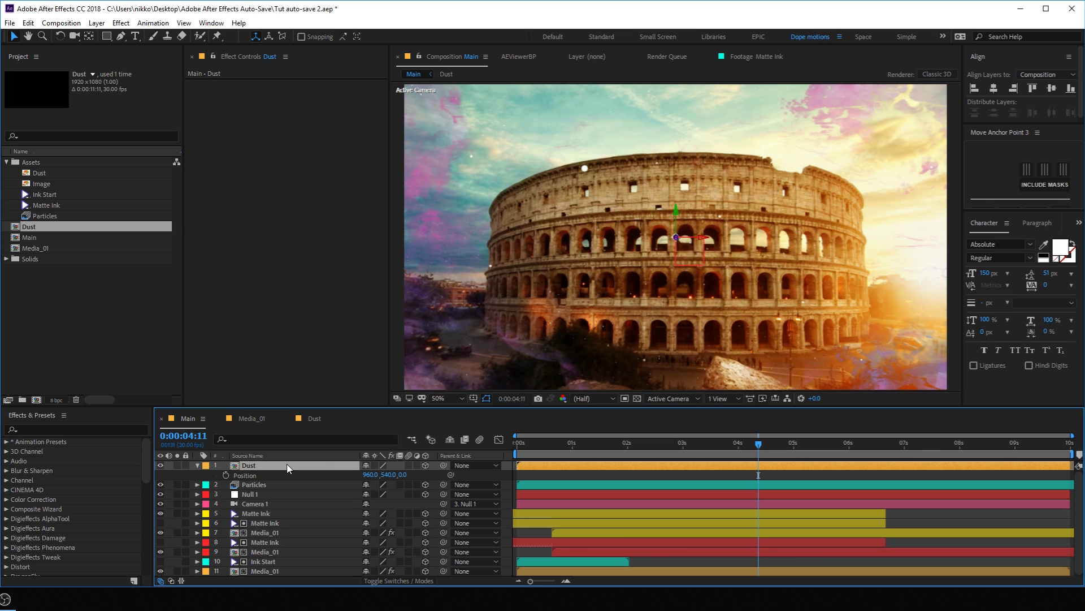
click(402, 476)
text(-2000)
key(Return)
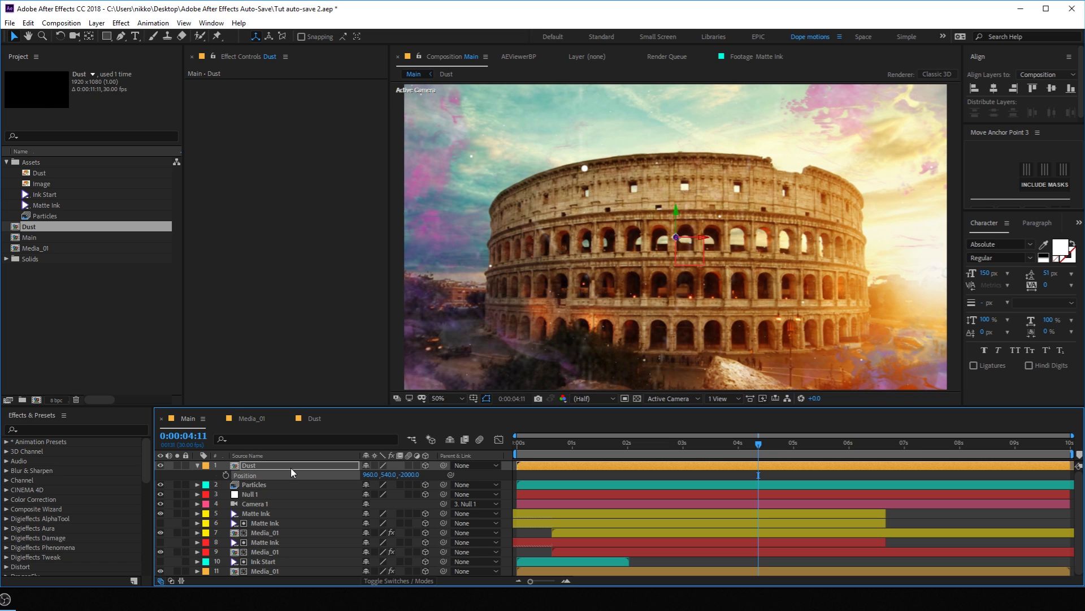
Step: Scale the Dust layer to 25% and scrub to check the dust coverage
key(s)
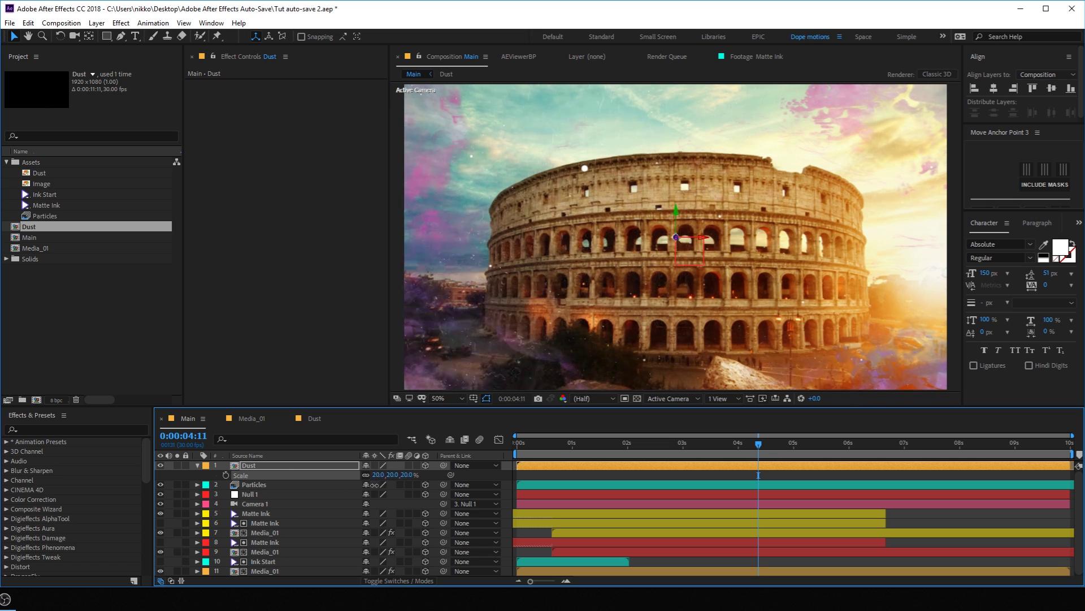
mouse_move(531, 437)
mouse_down()
mouse_move(505, 449)
mouse_move(520, 446)
mouse_up()
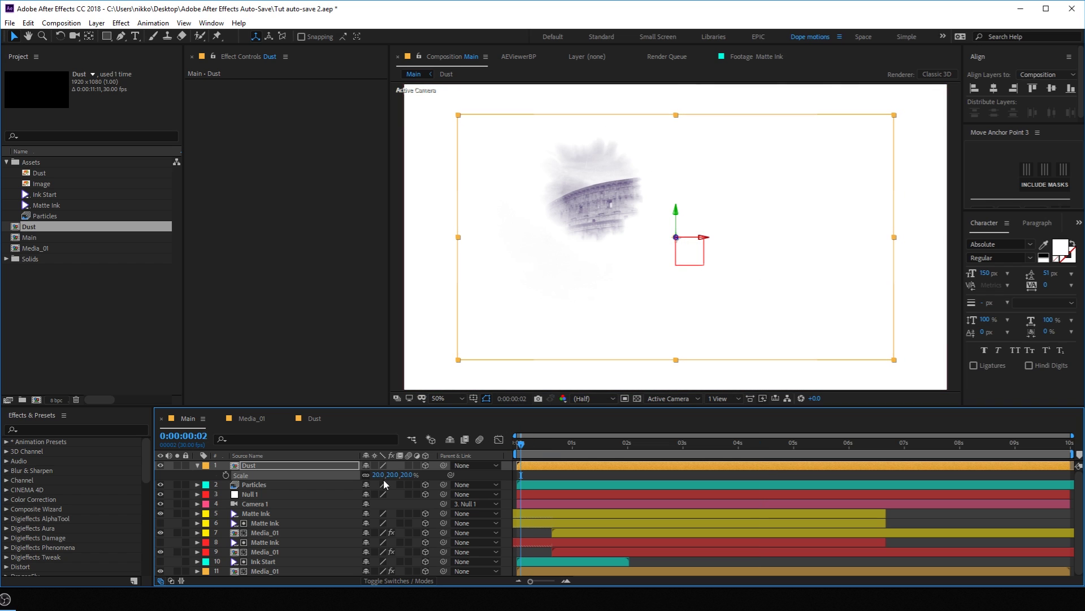
drag(390, 475, 414, 474)
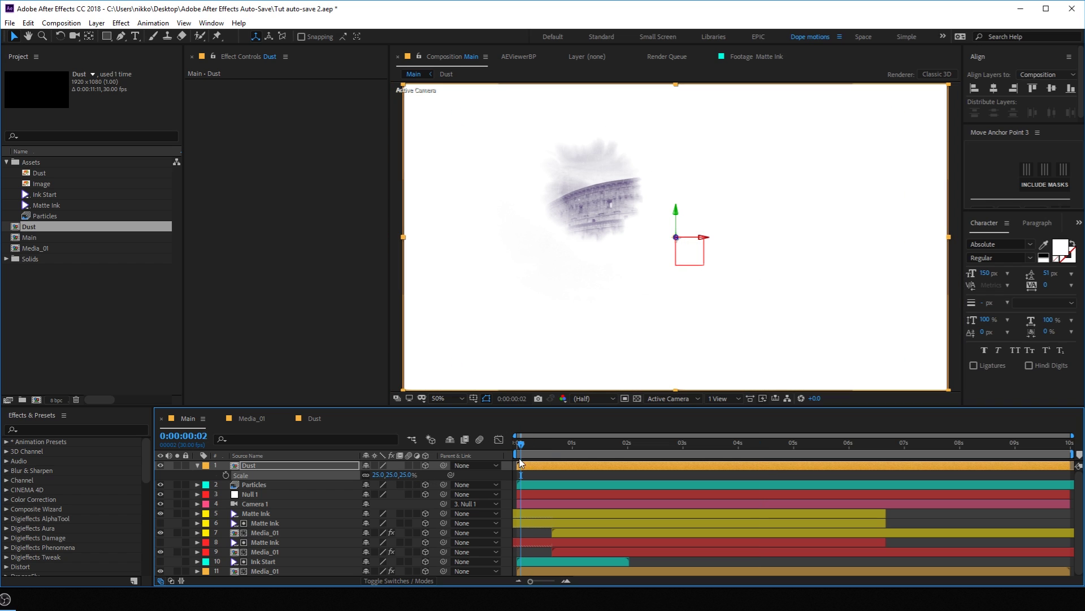
drag(526, 452, 743, 480)
drag(554, 439, 688, 450)
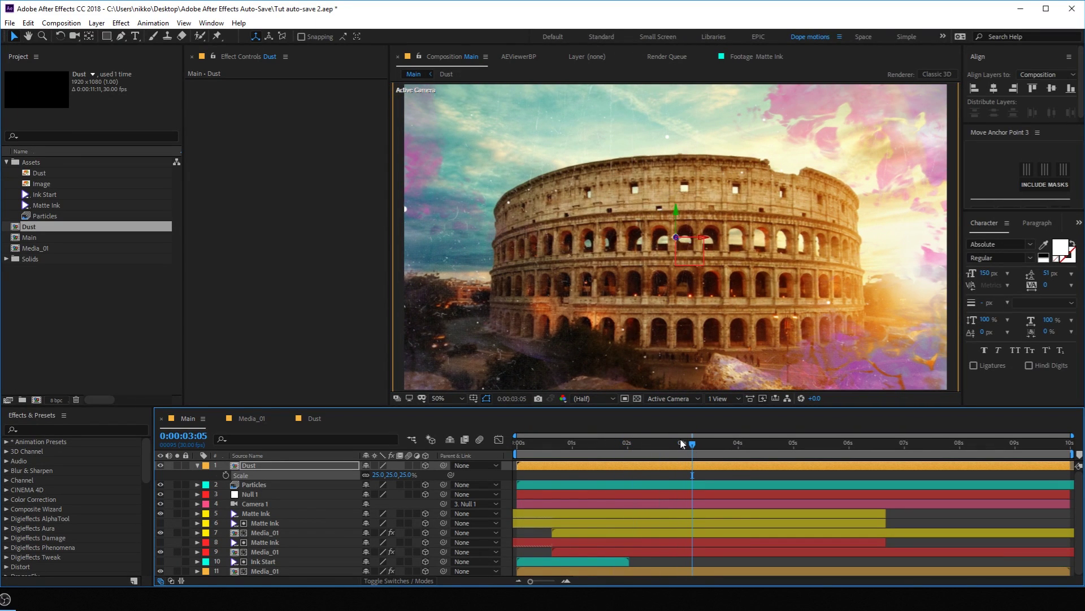
Step: Draw an elliptical mask around the Colosseum on Dust, invert it, and feather it 600 pixels
click(249, 467)
drag(106, 36, 158, 62)
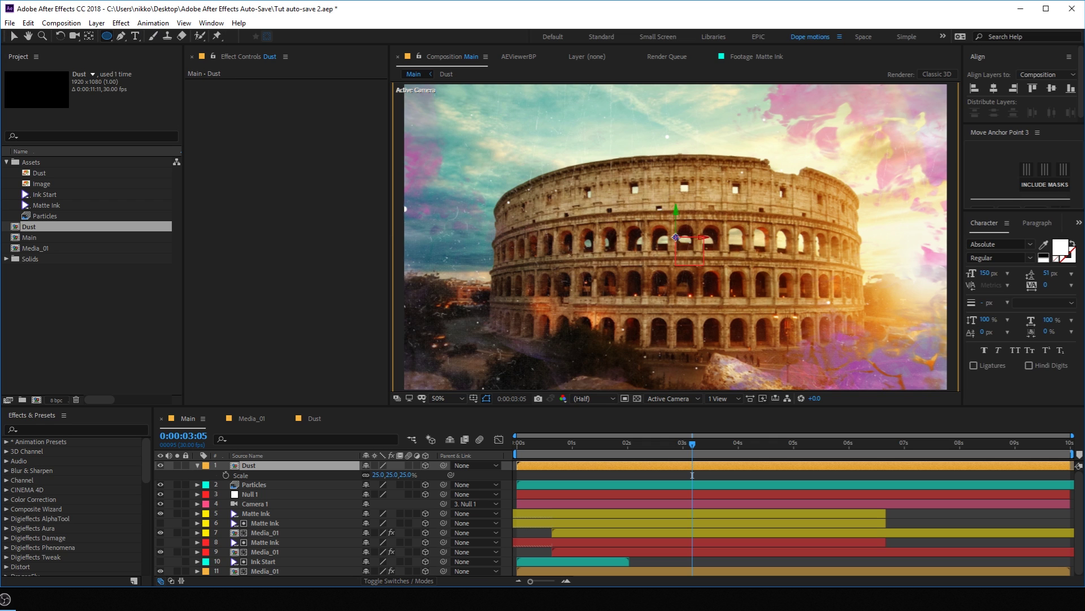
drag(675, 236, 927, 385)
click(404, 485)
key(f)
click(390, 484)
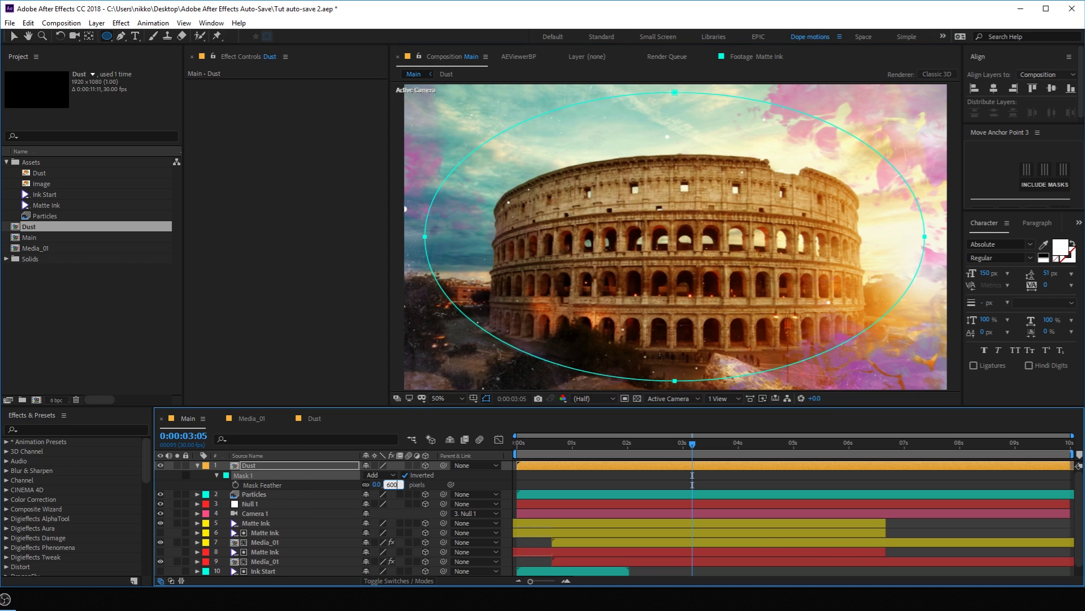
key(Return)
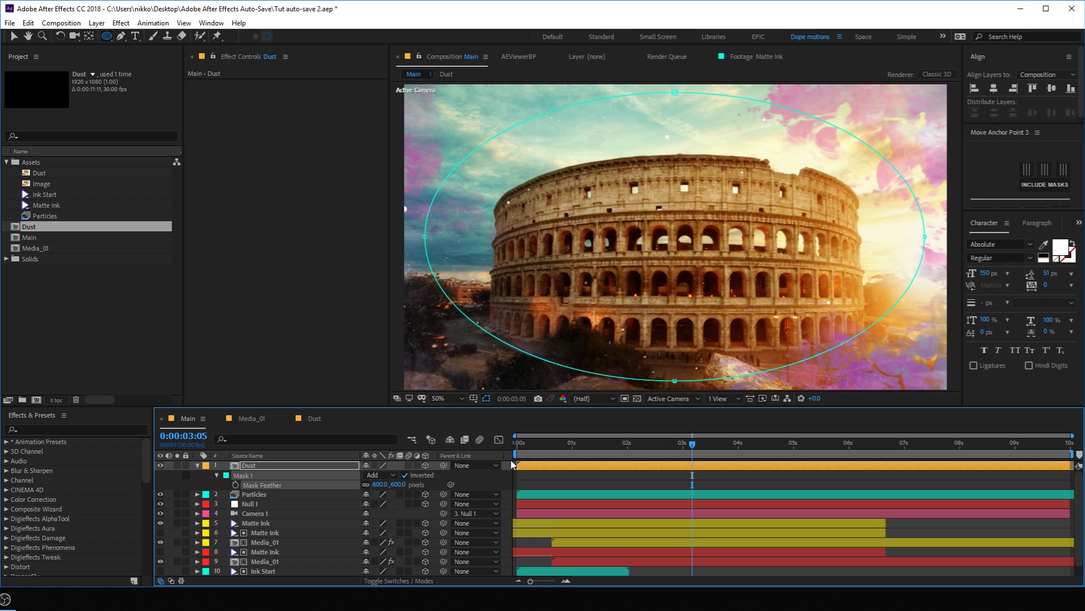
click(541, 485)
drag(537, 446, 653, 481)
Step: Create a new adjustment layer named 'Sharpen'
click(197, 466)
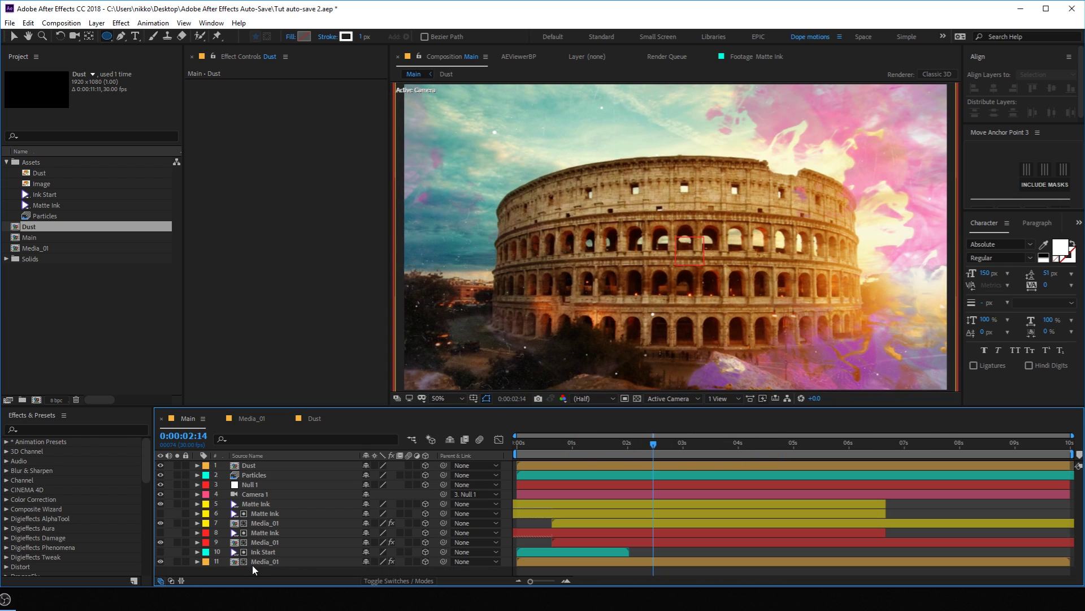
right_click(255, 569)
mouse_move(339, 444)
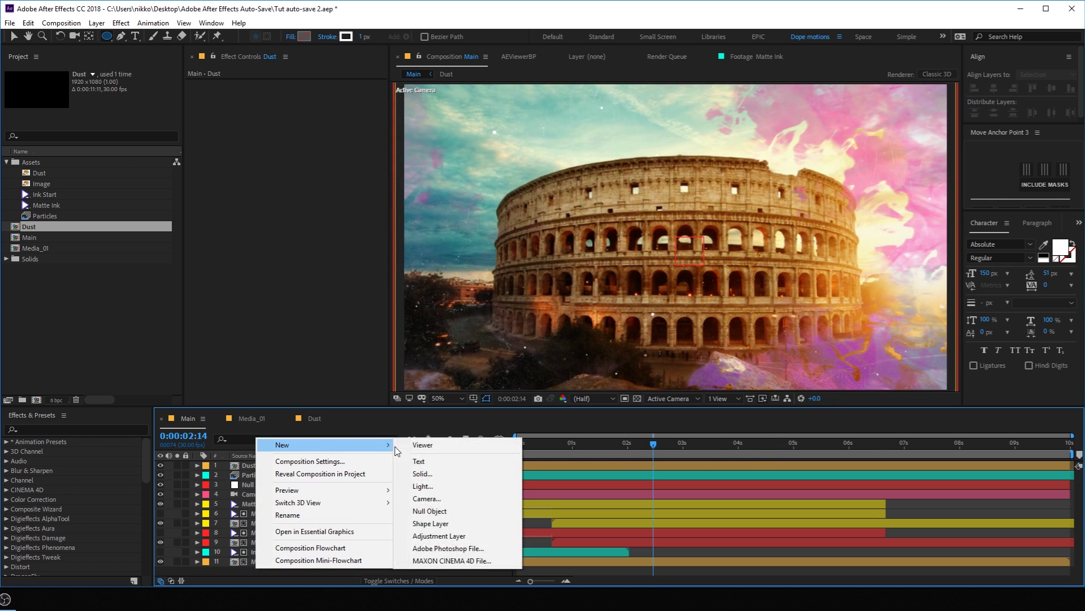
click(439, 536)
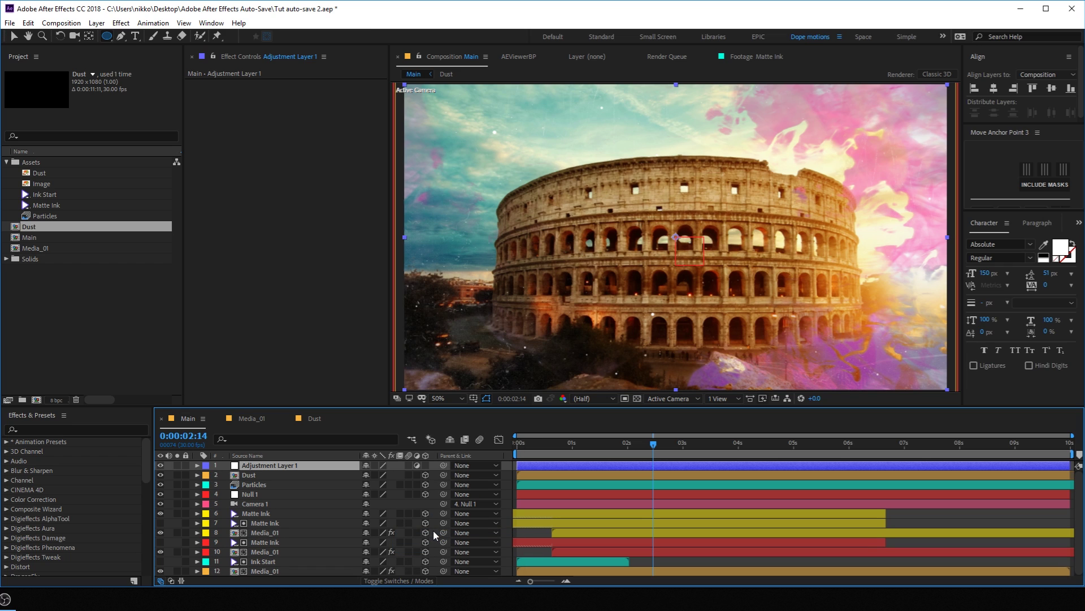
key(Return)
text(Shar)
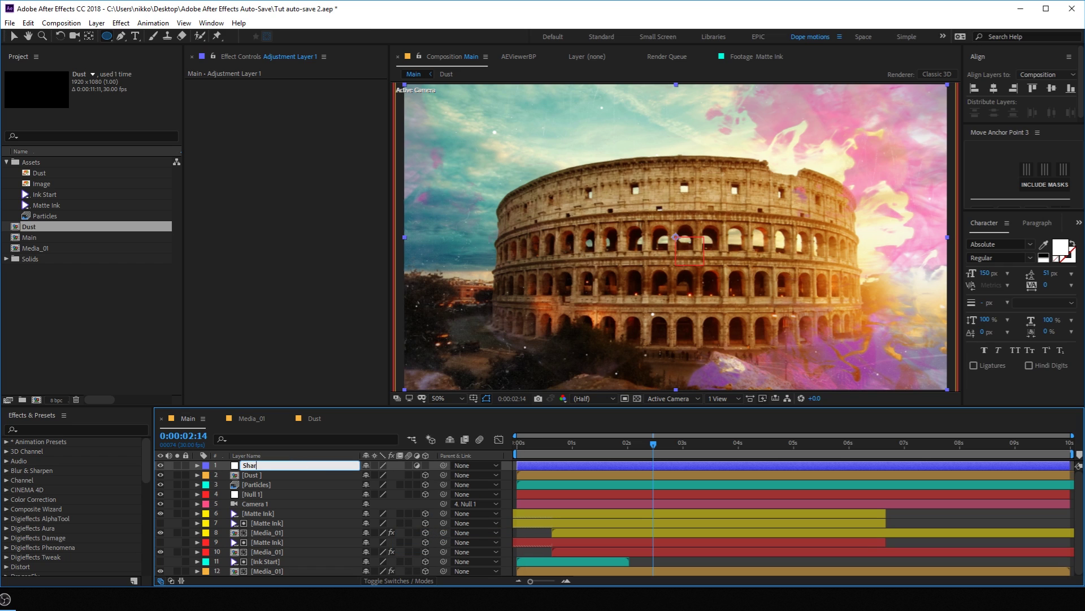
text(pen)
key(Return)
Step: Apply the Sharpen effect with Sharpen Amount 25 and play back the composition
key(ctrl+space)
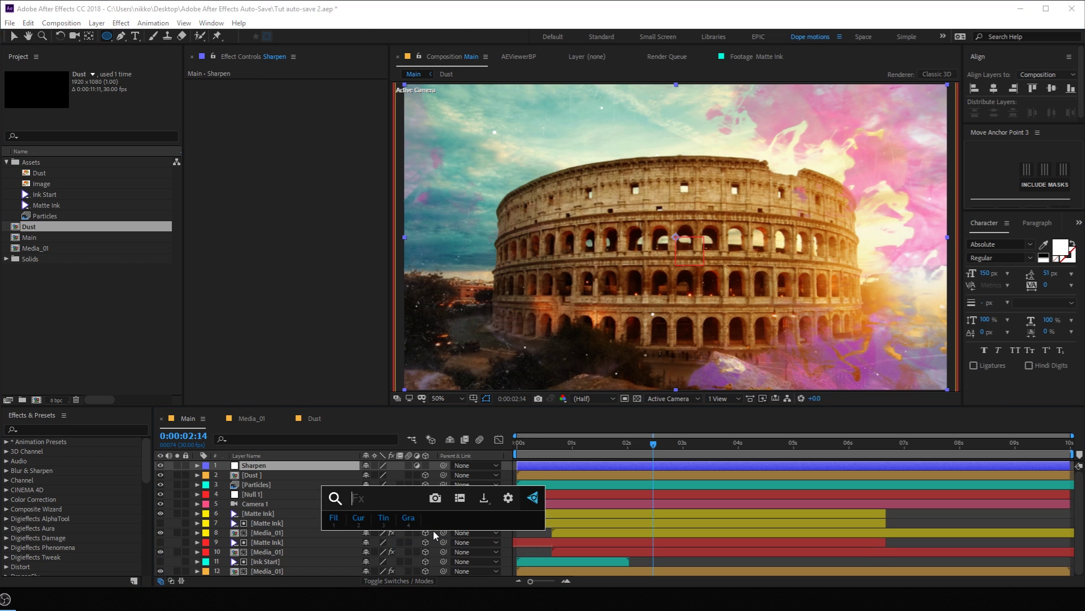
text(sha)
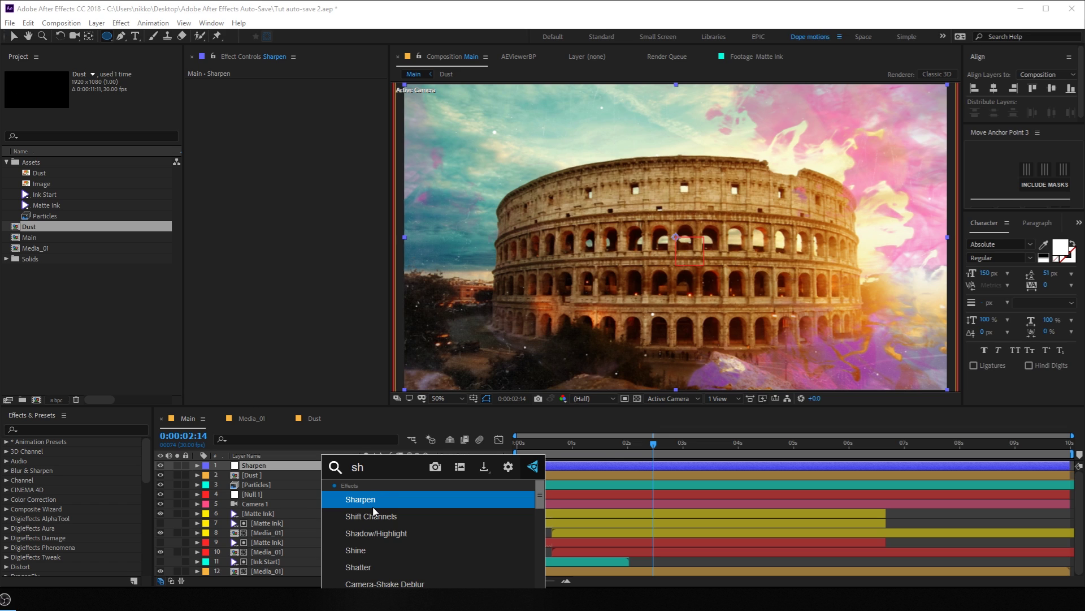
key(Return)
click(297, 94)
text(25)
key(Return)
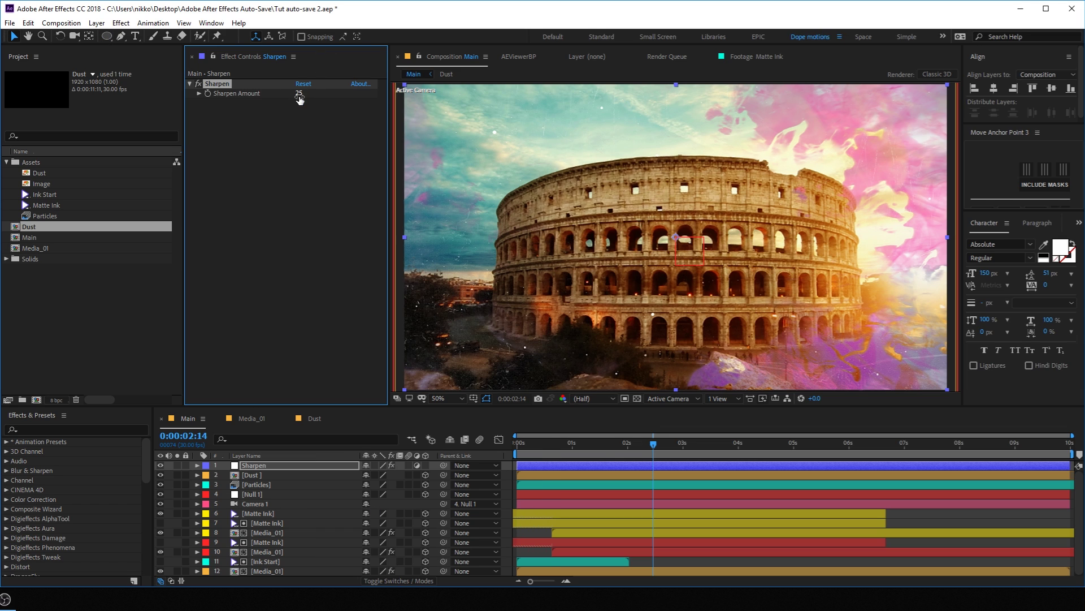
click(546, 446)
key(space)
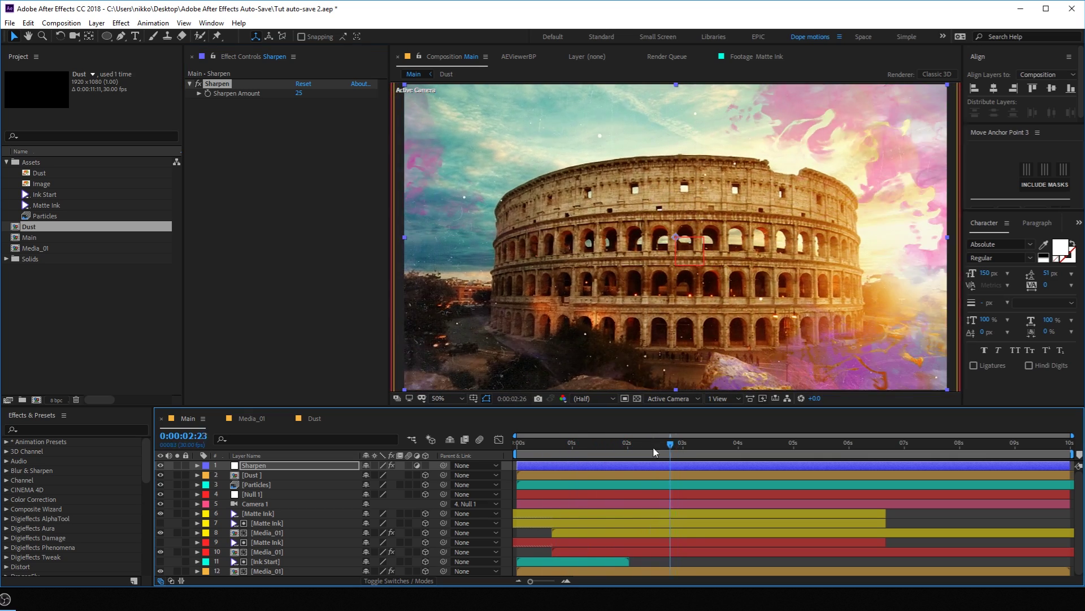
drag(586, 450, 656, 453)
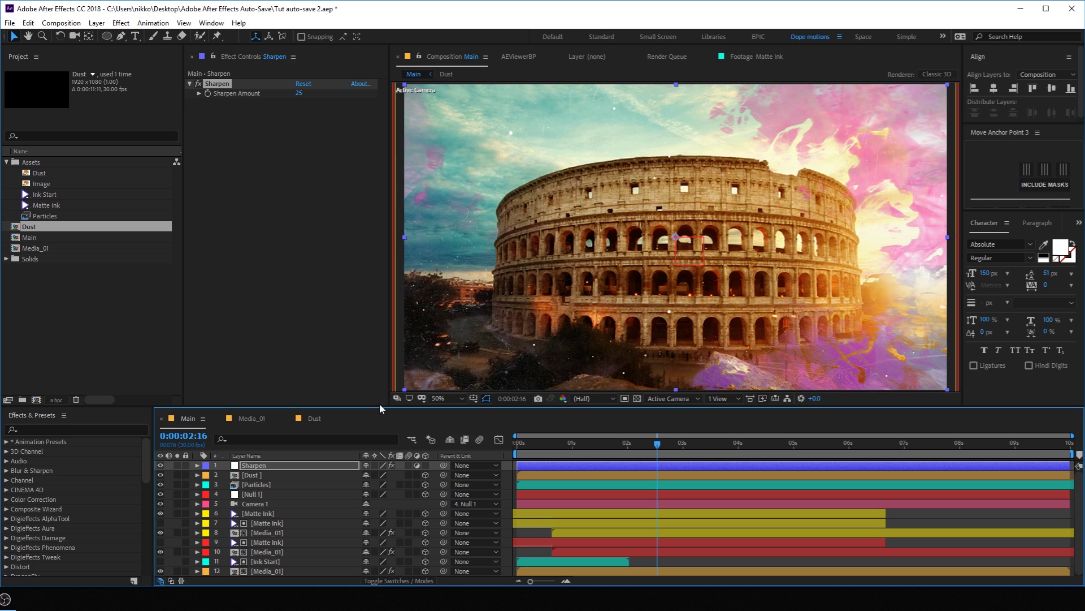
click(104, 271)
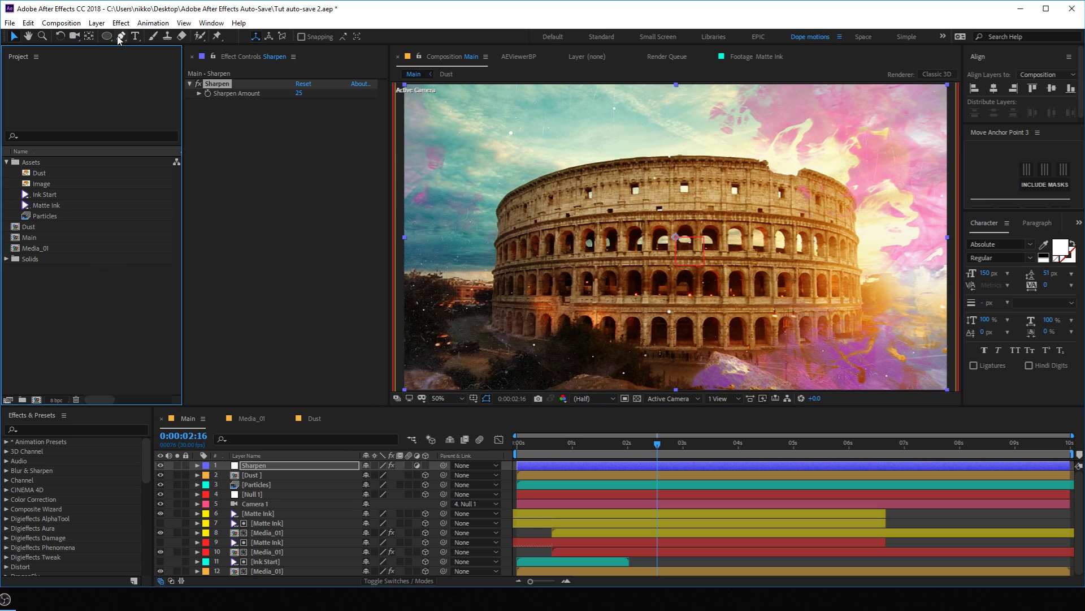
Step: Create a text layer reading 'InkSlideshow' by typing 'Ink Slideshow' and deleting the space
click(135, 36)
click(554, 226)
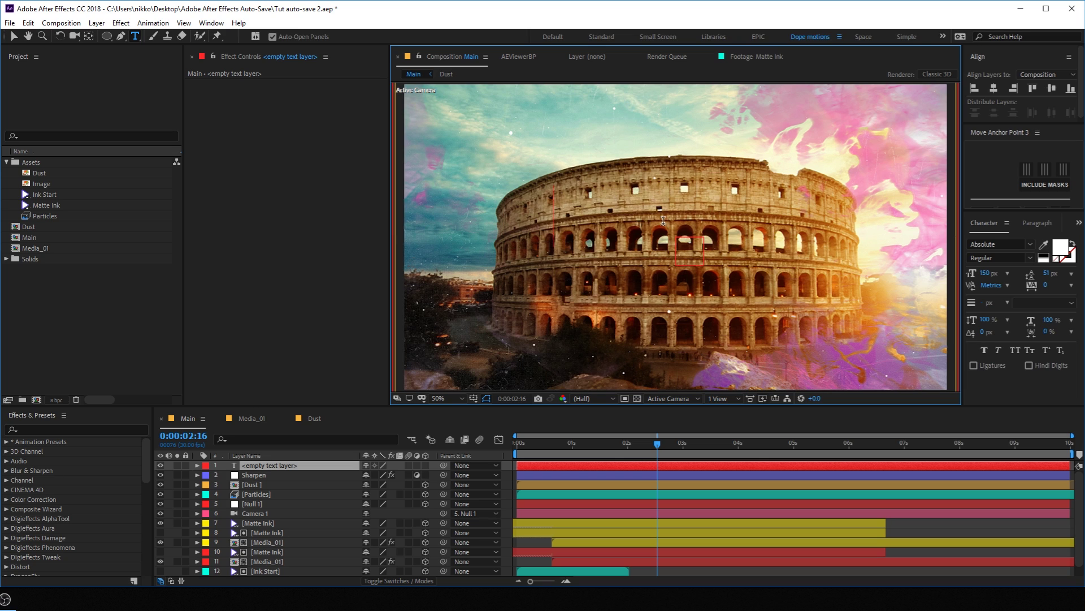
text(Ink)
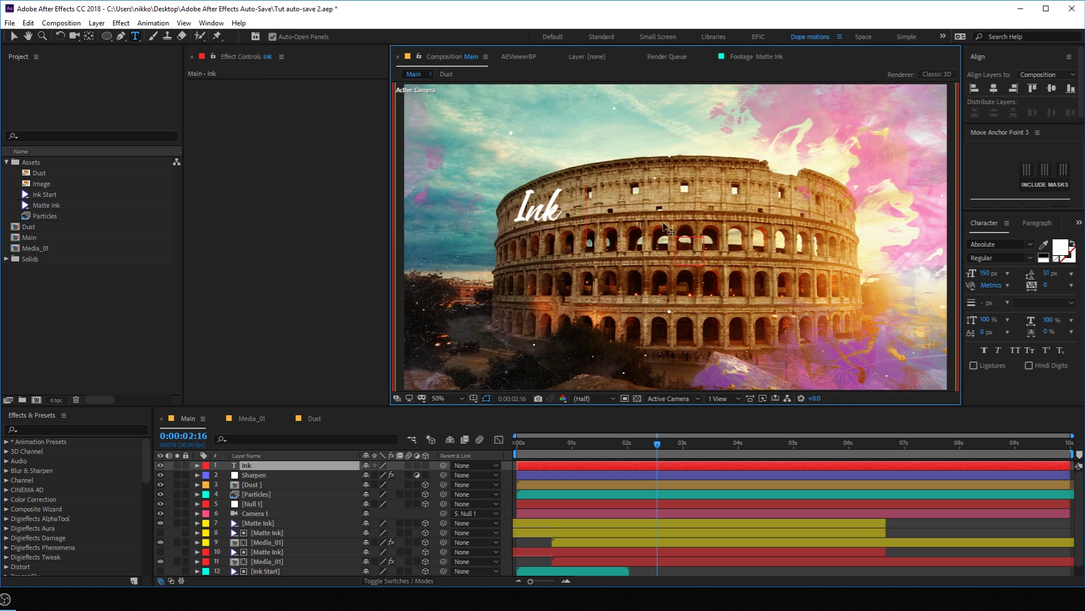
text( Slideshow)
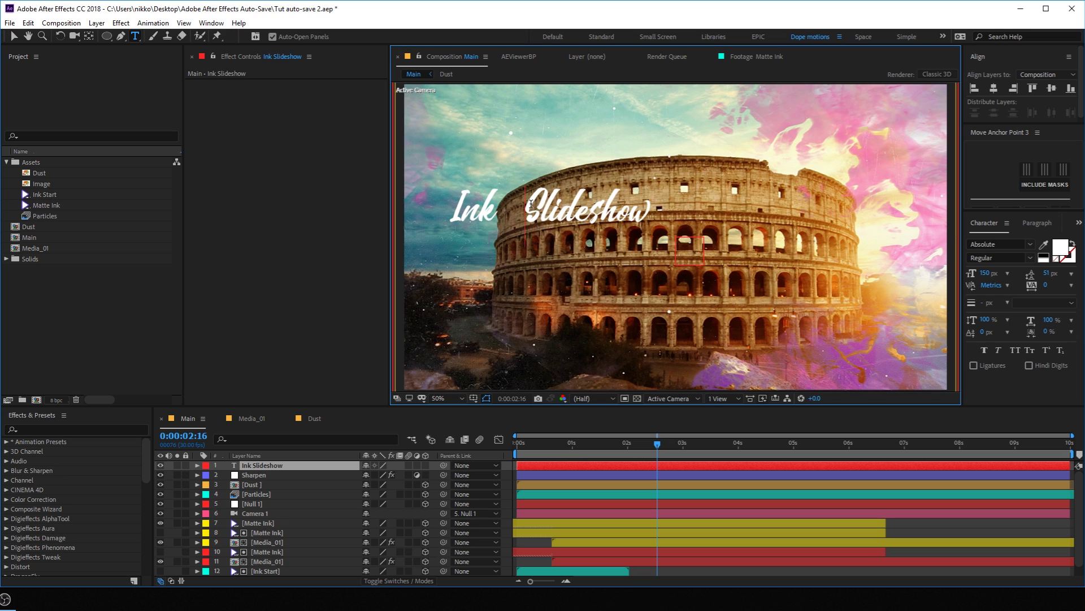
key(BackSpace)
click(13, 37)
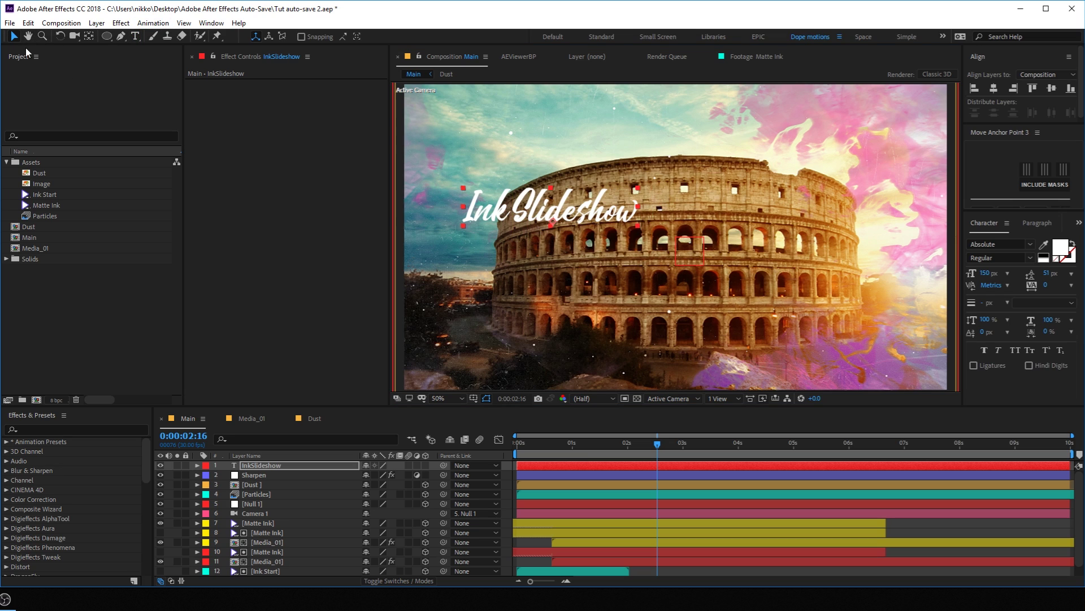
Step: Centre the title horizontally and vertically in the frame with the Align controls
click(995, 89)
click(995, 89)
click(1052, 88)
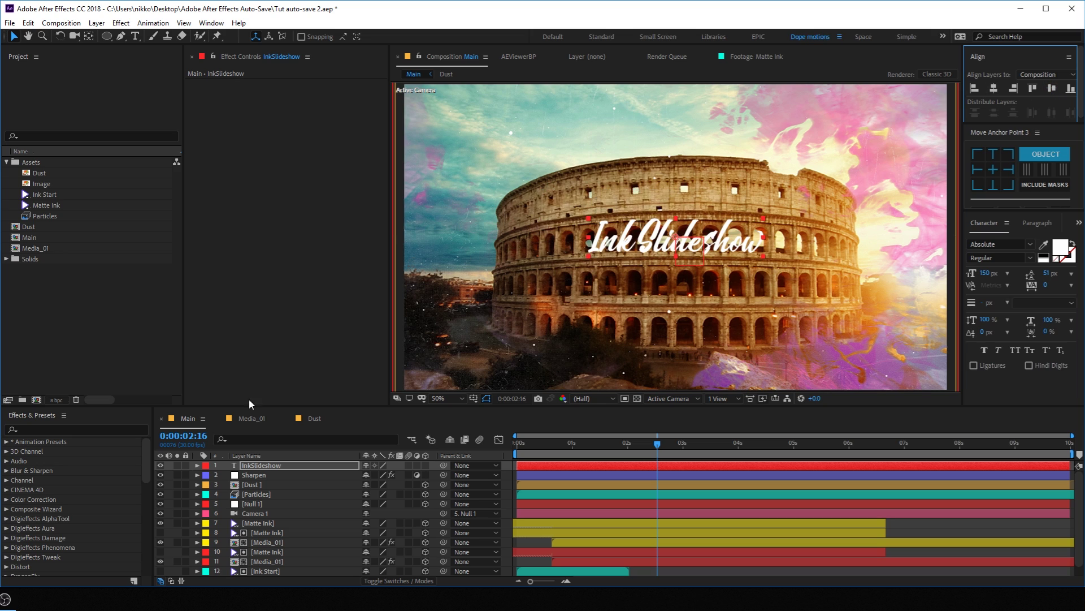
Step: Make the title a 3D layer and set its Position Z to -1500
click(425, 465)
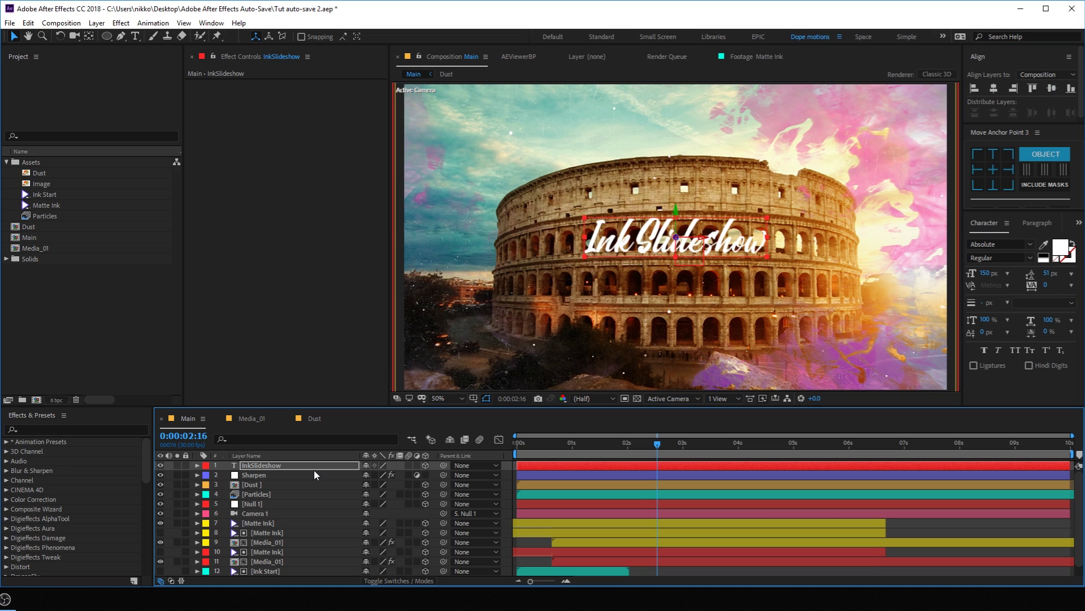
key(p)
click(402, 474)
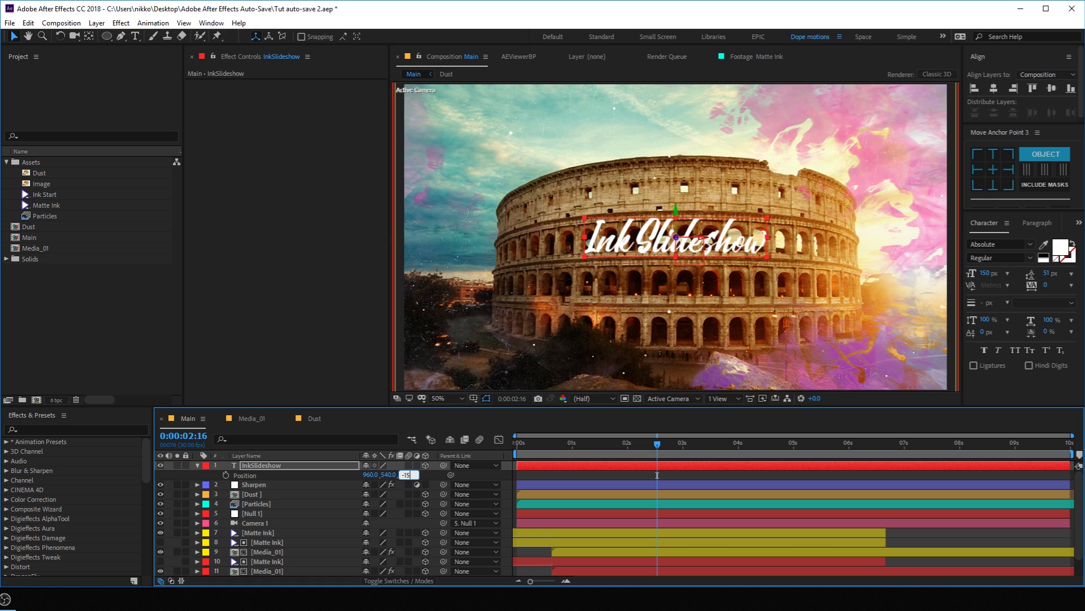
text(-1500)
key(Return)
Step: Scale the title to 50%, check it in the timeline, then reduce it to 40%
key(s)
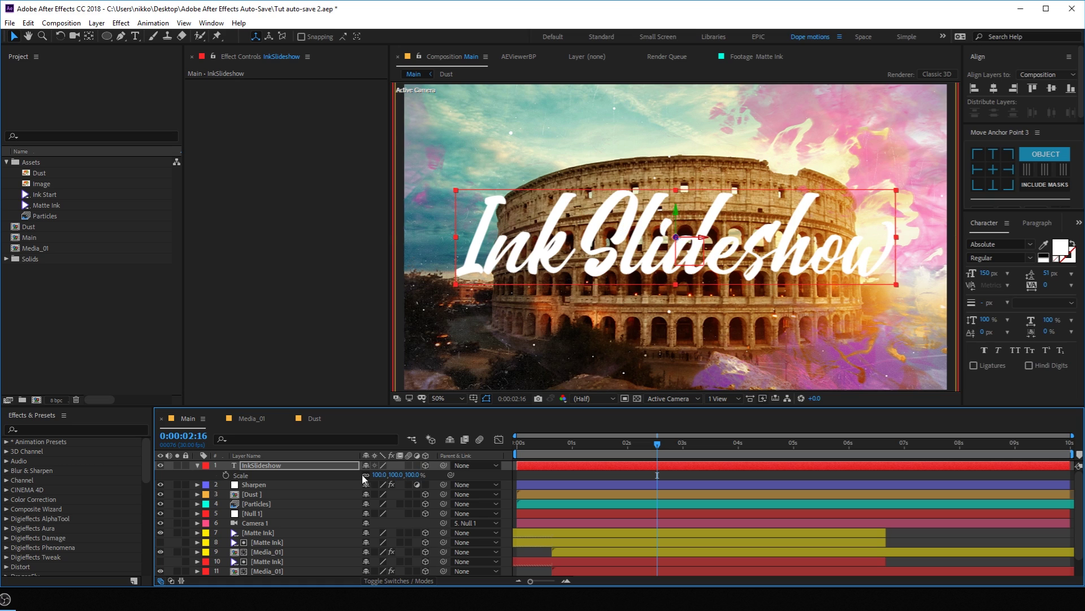
click(410, 475)
text(50)
key(Return)
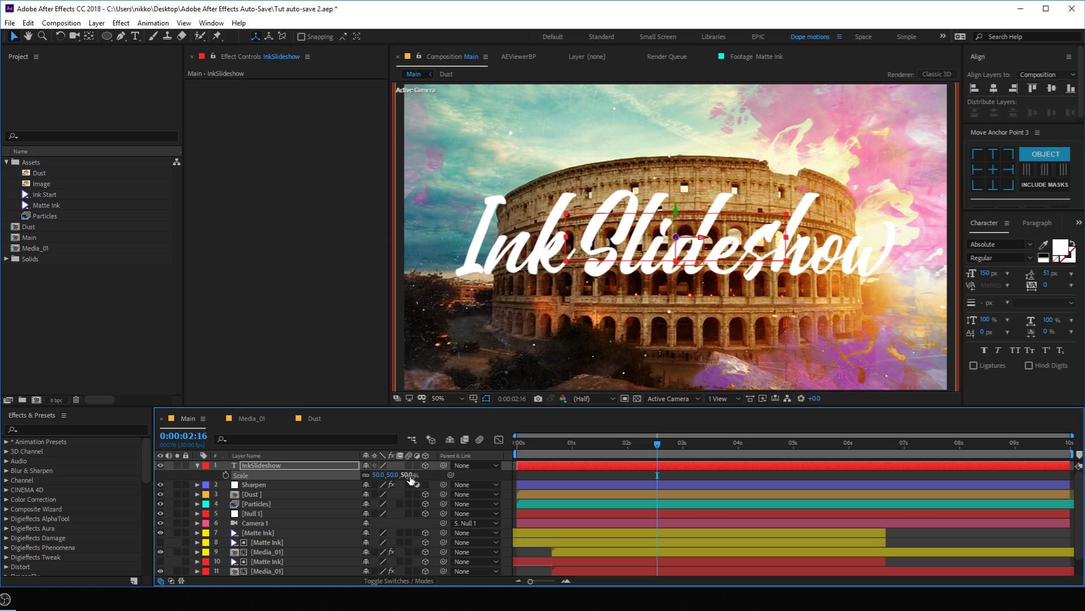
mouse_move(571, 448)
mouse_down()
mouse_move(790, 455)
mouse_move(678, 455)
mouse_move(600, 473)
mouse_up()
click(407, 475)
text(40)
key(Return)
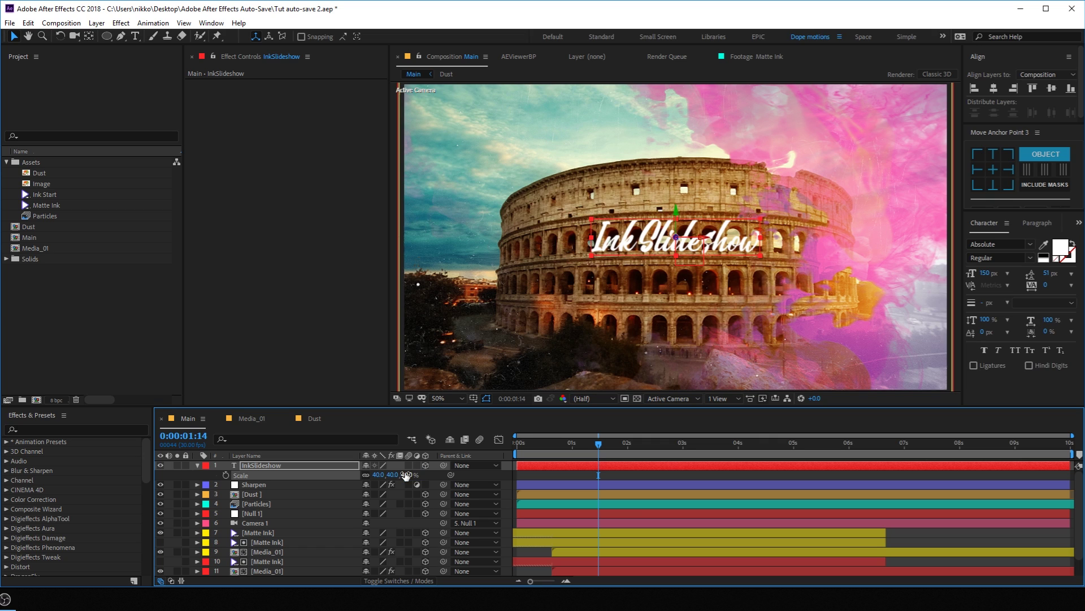
Step: Push the title's Position Z to -1700
key(p)
click(408, 474)
text(-1700)
key(Return)
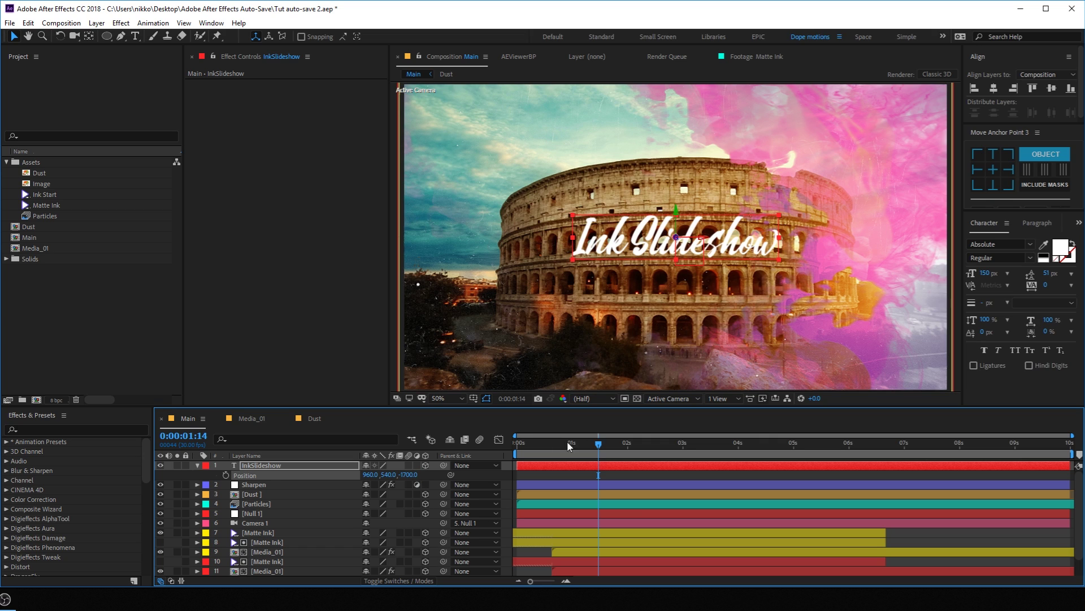
Step: Preview the ink reveal from near the start, then park the playhead at 0:00:01:15
click(526, 452)
key(space)
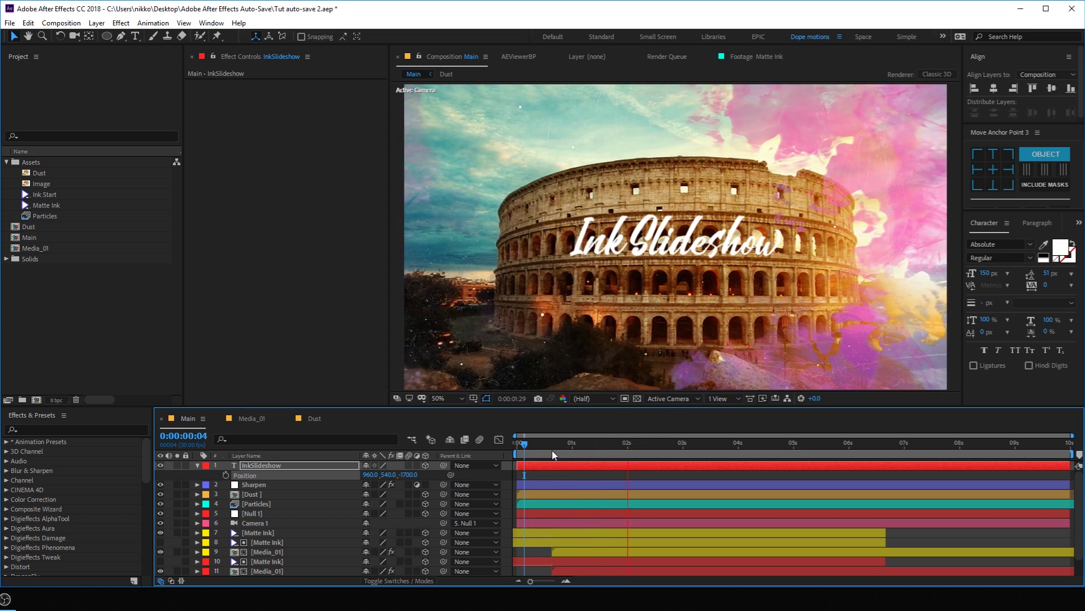
key(space)
click(600, 453)
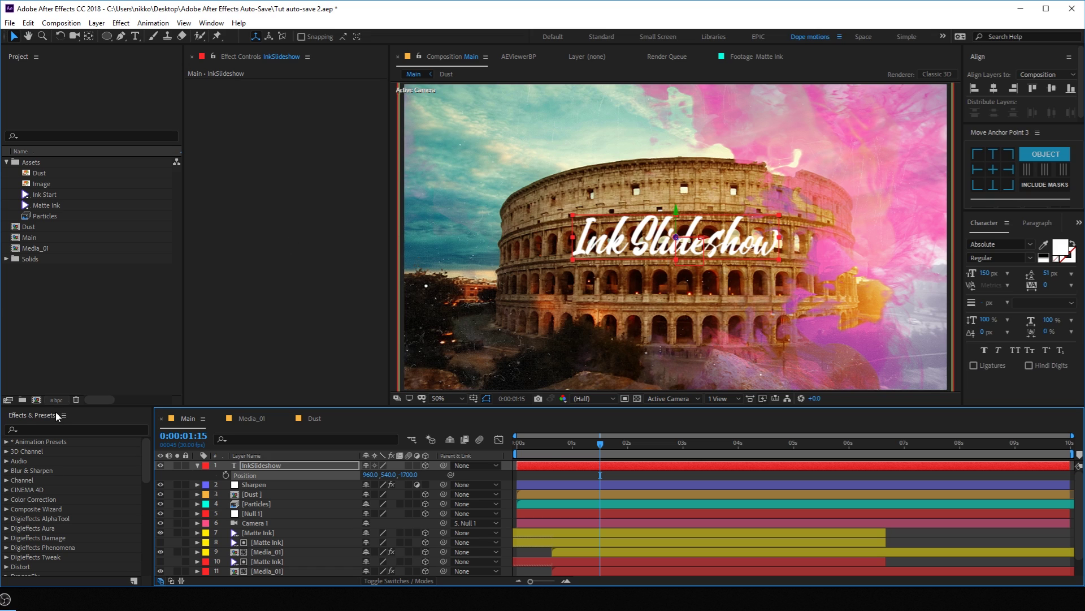
Step: Apply the Animation Presets > Text > Animate In > Fade Up Characters preset to the InkSlideshow layer
click(7, 441)
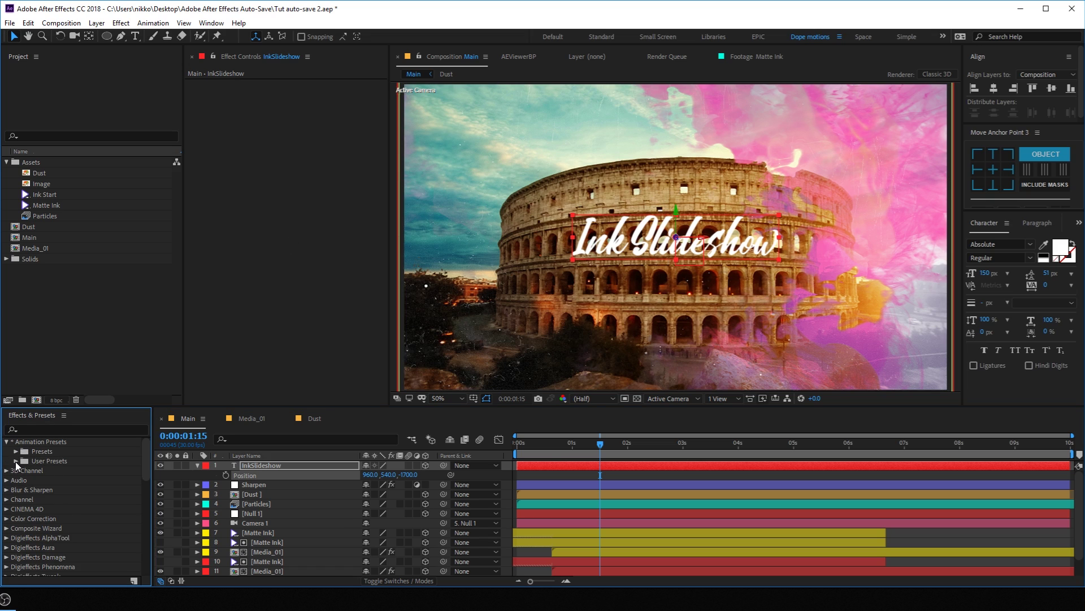
click(16, 451)
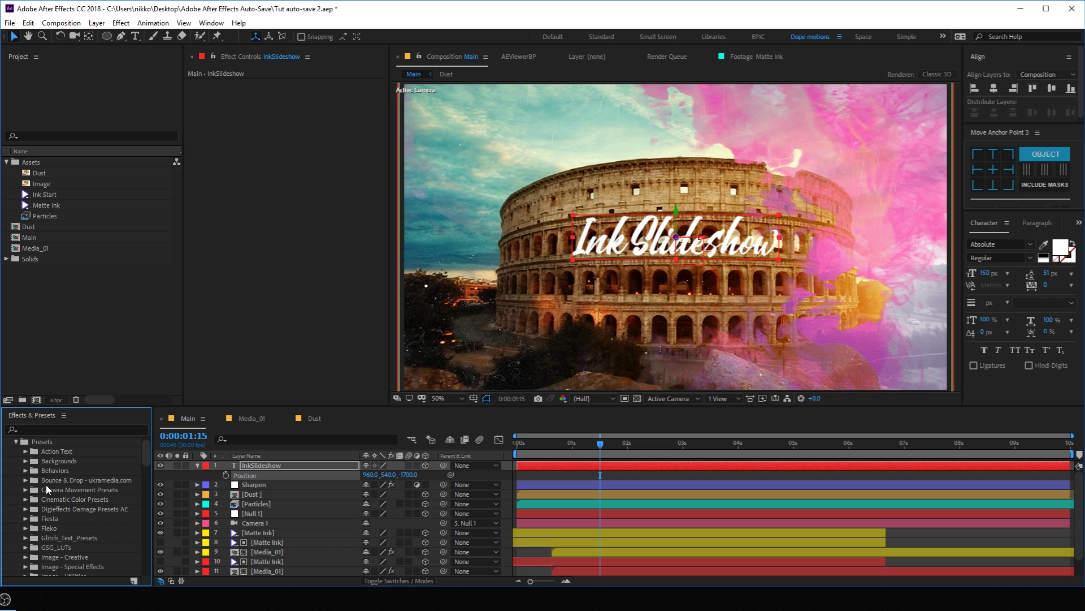
scroll(48, 484, down, 4)
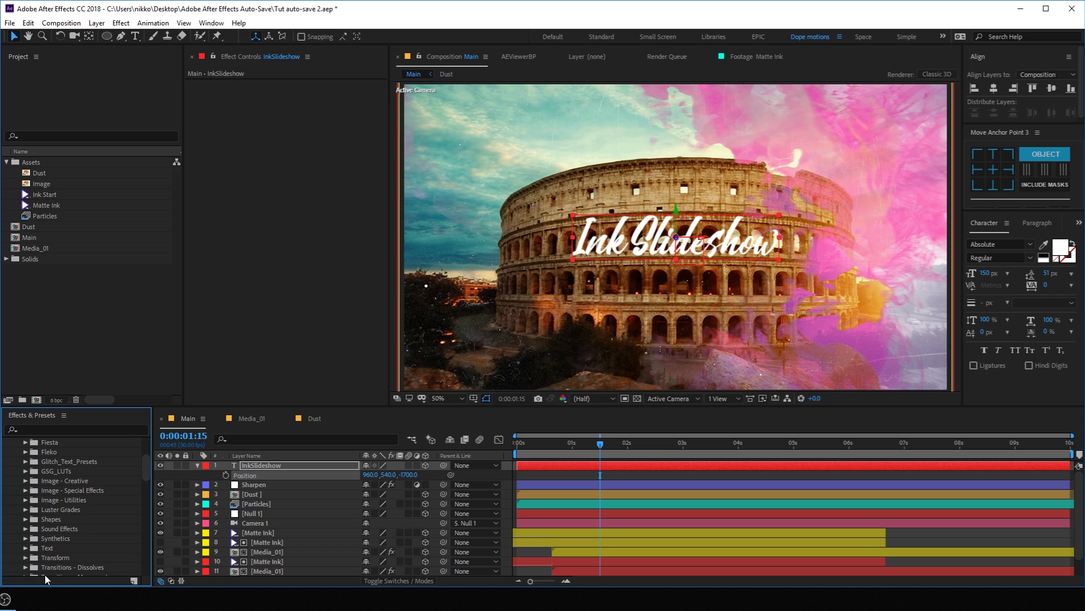
click(26, 547)
scroll(70, 480, down, 3)
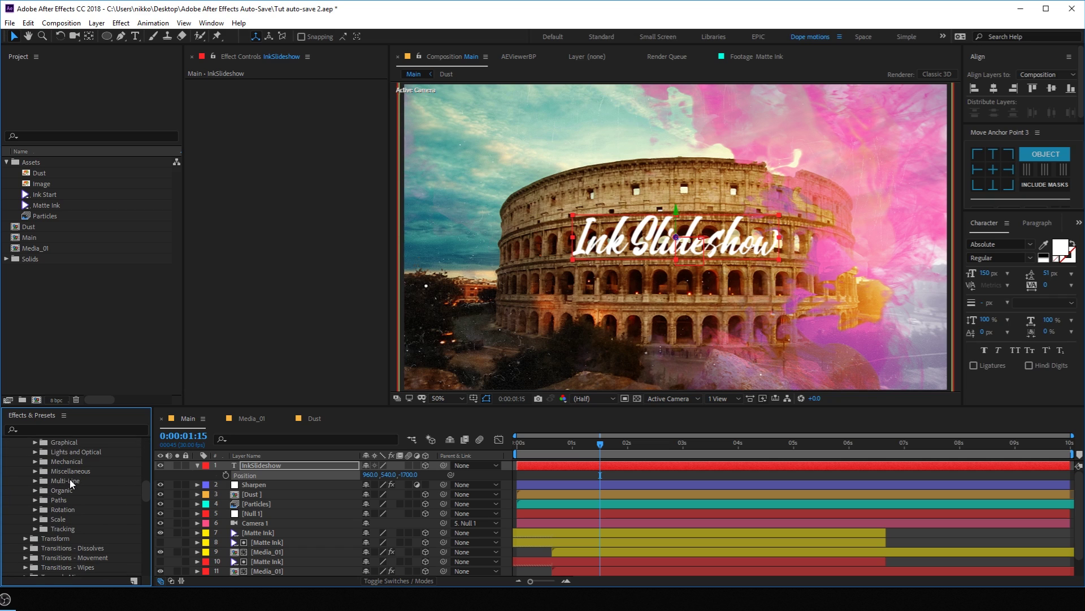
scroll(69, 479, up, 2)
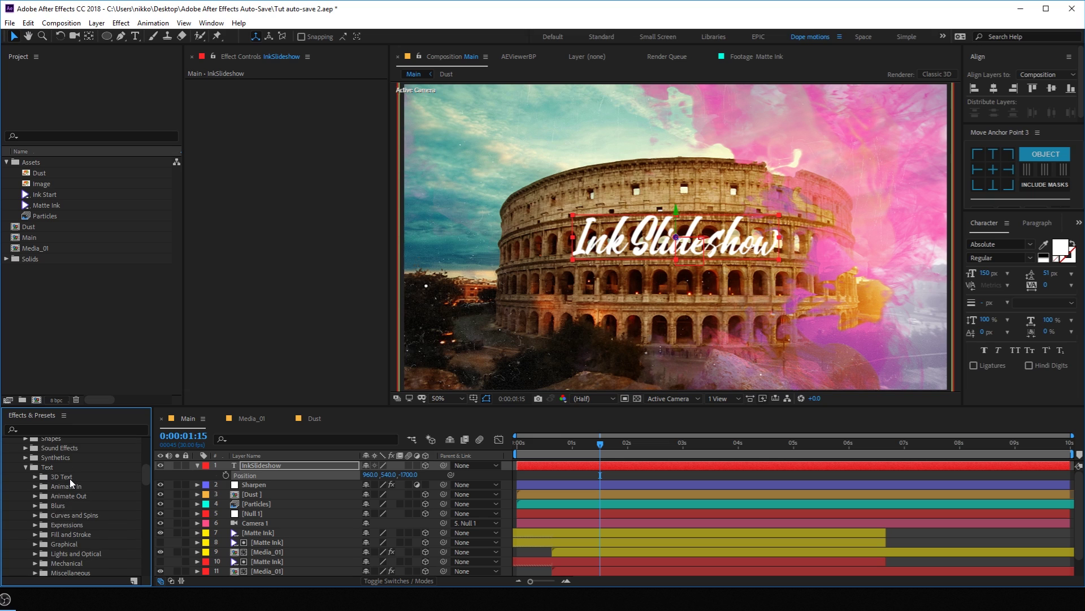
click(35, 486)
scroll(88, 472, down, 2)
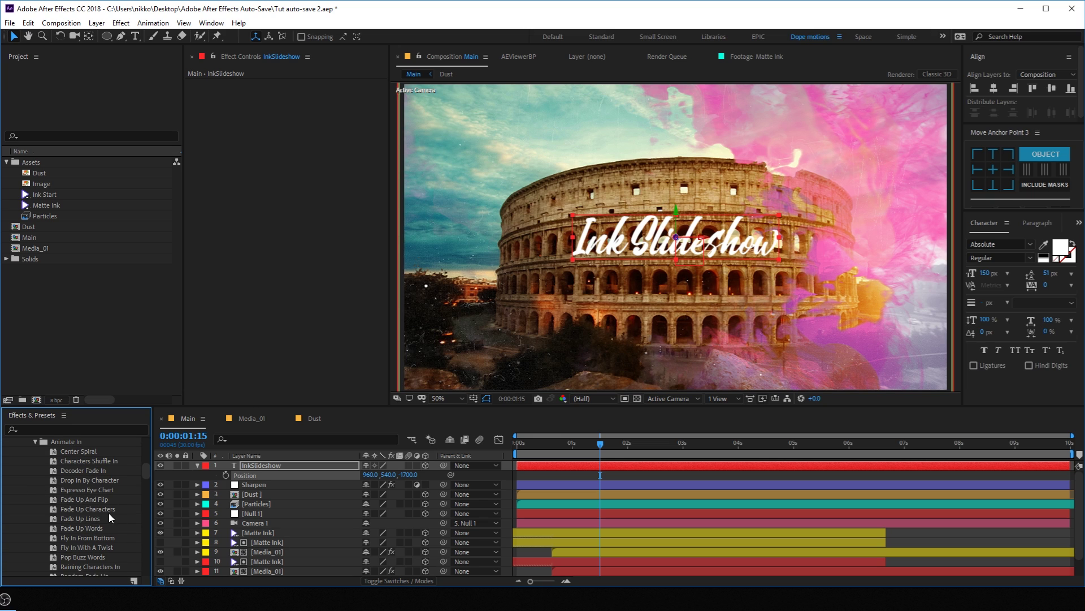
mouse_move(100, 510)
mouse_down()
mouse_move(246, 466)
mouse_move(509, 465)
mouse_move(595, 449)
mouse_move(540, 449)
mouse_move(681, 476)
mouse_move(731, 473)
mouse_up()
Step: Shift the title's Range Selector Start keyframes later, to about 1 and 3 seconds
key(u)
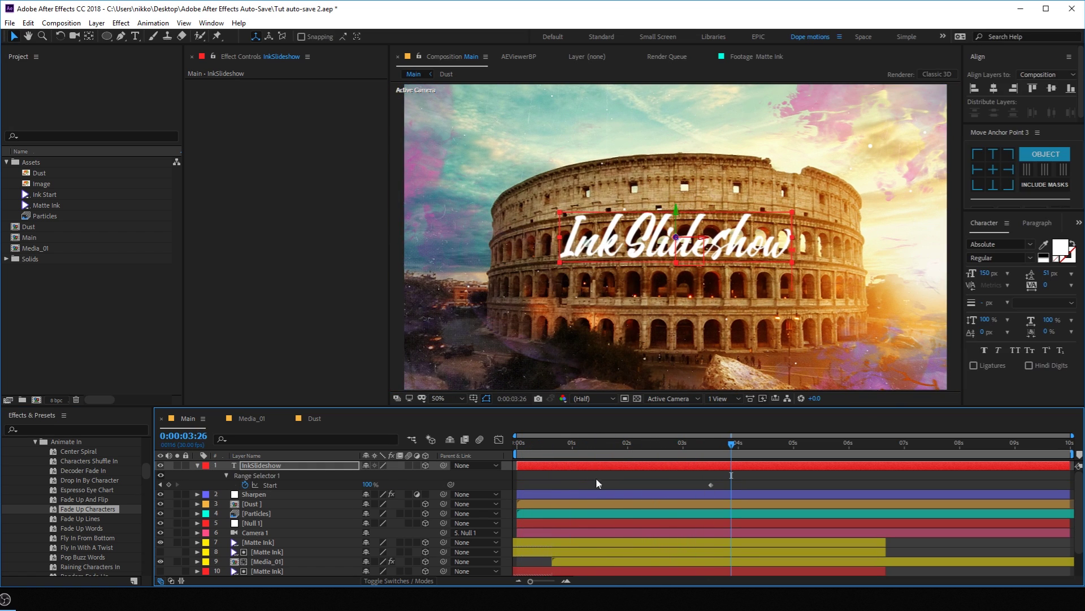
drag(710, 486, 706, 486)
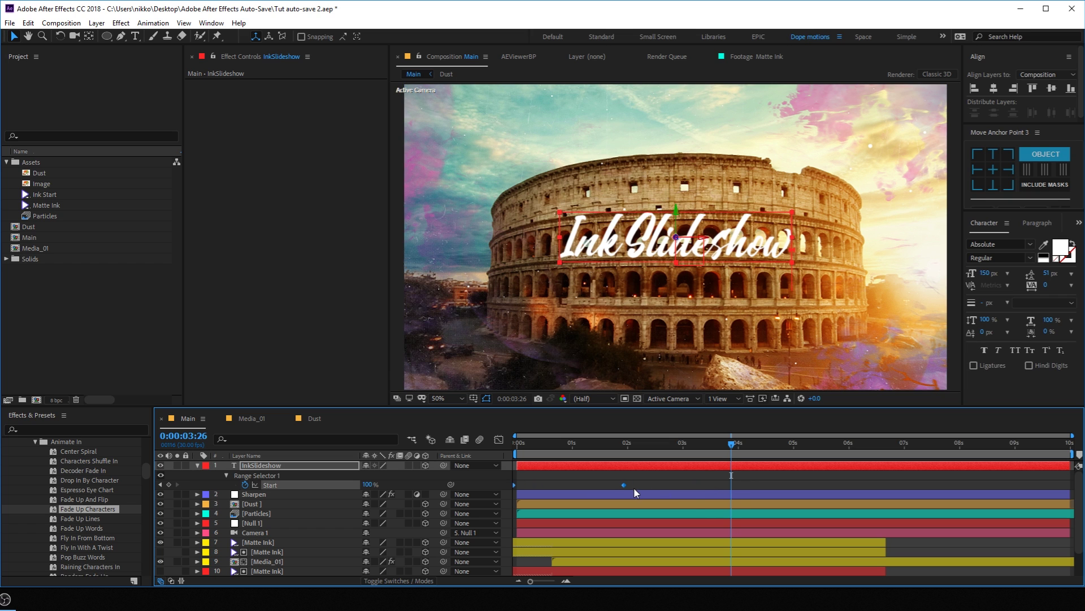
drag(630, 485, 638, 485)
click(528, 444)
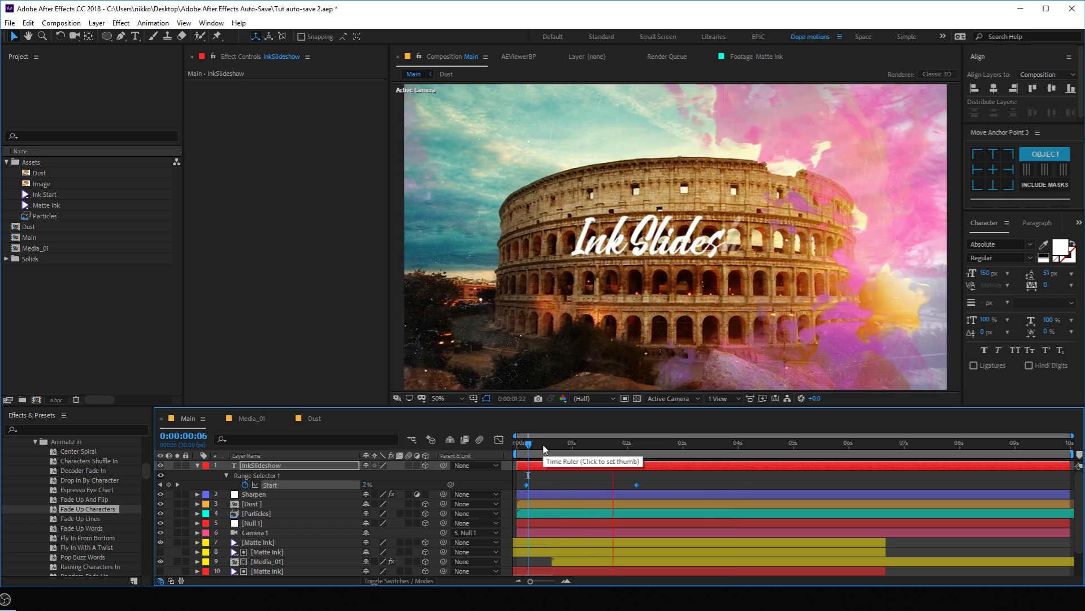
click(543, 449)
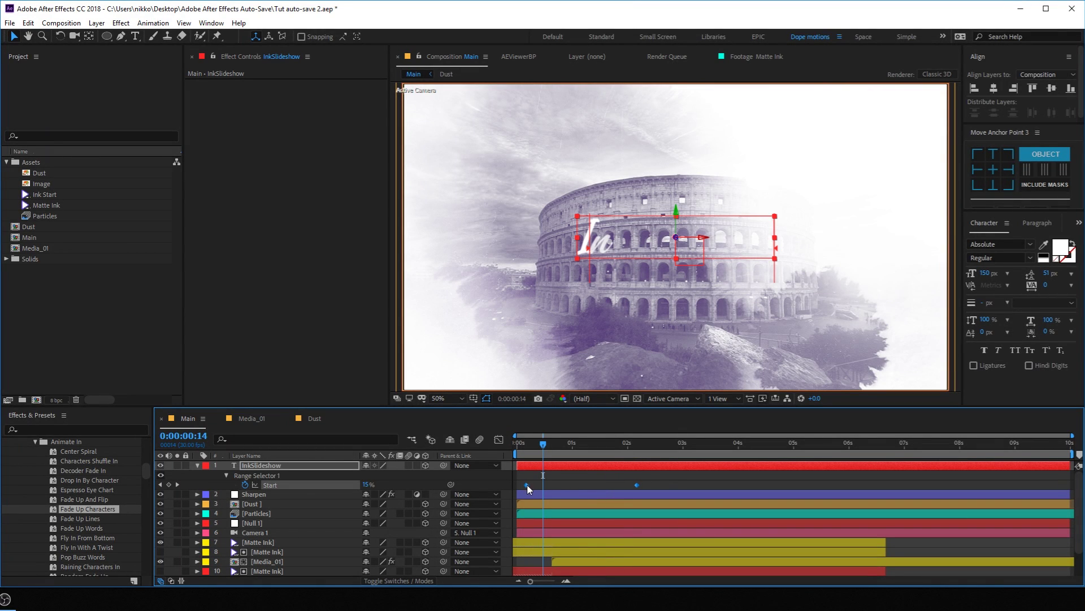
drag(529, 486, 572, 486)
Step: Preview the delayed fade-in, then collapse the InkSlideshow layer and enlarge the timeline panel
key(space)
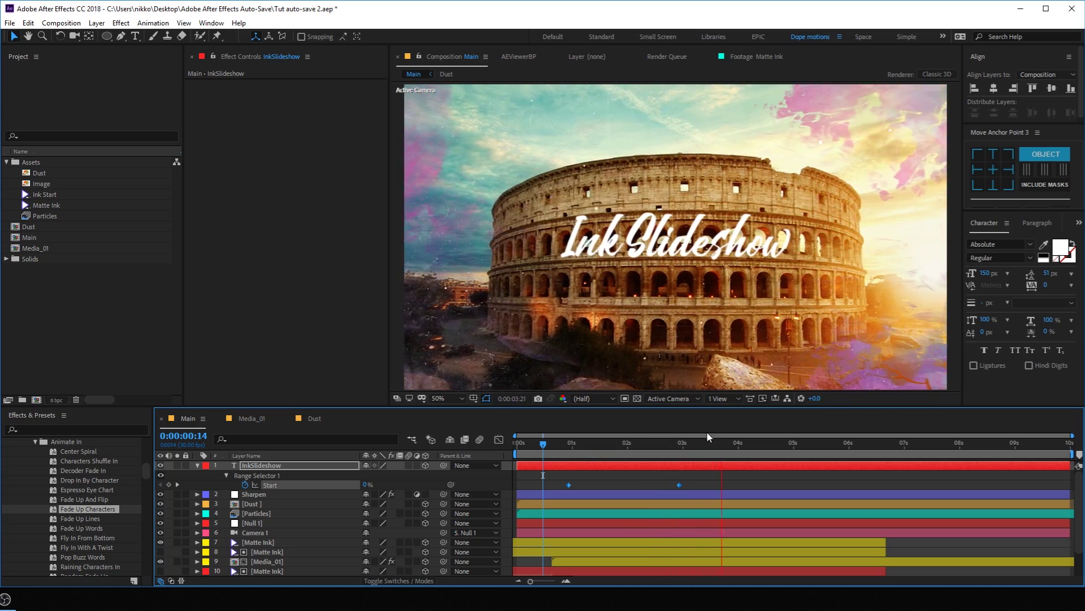
click(570, 443)
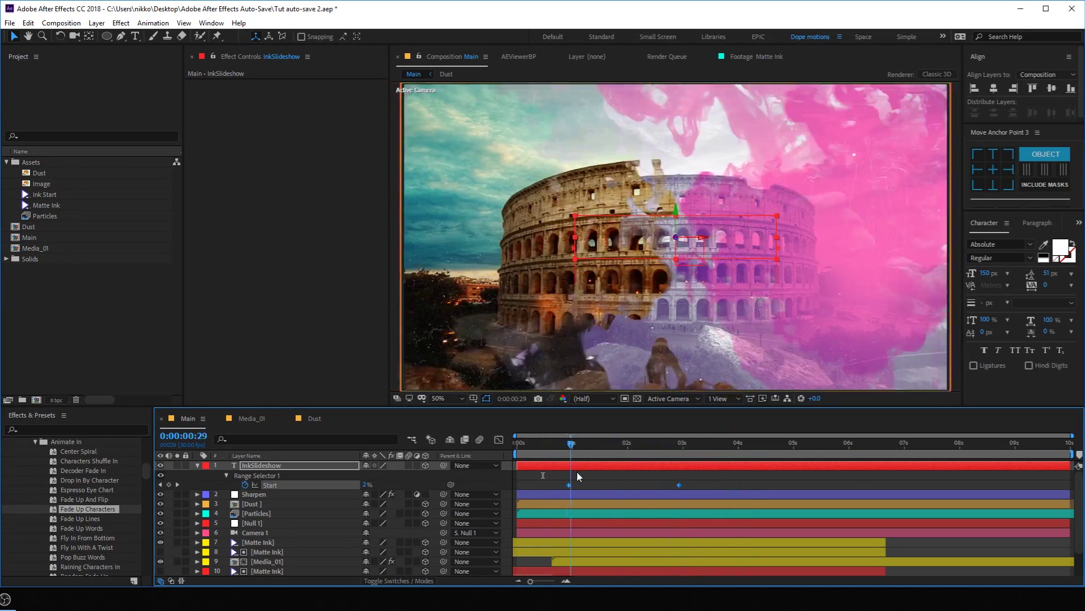
drag(579, 471, 728, 470)
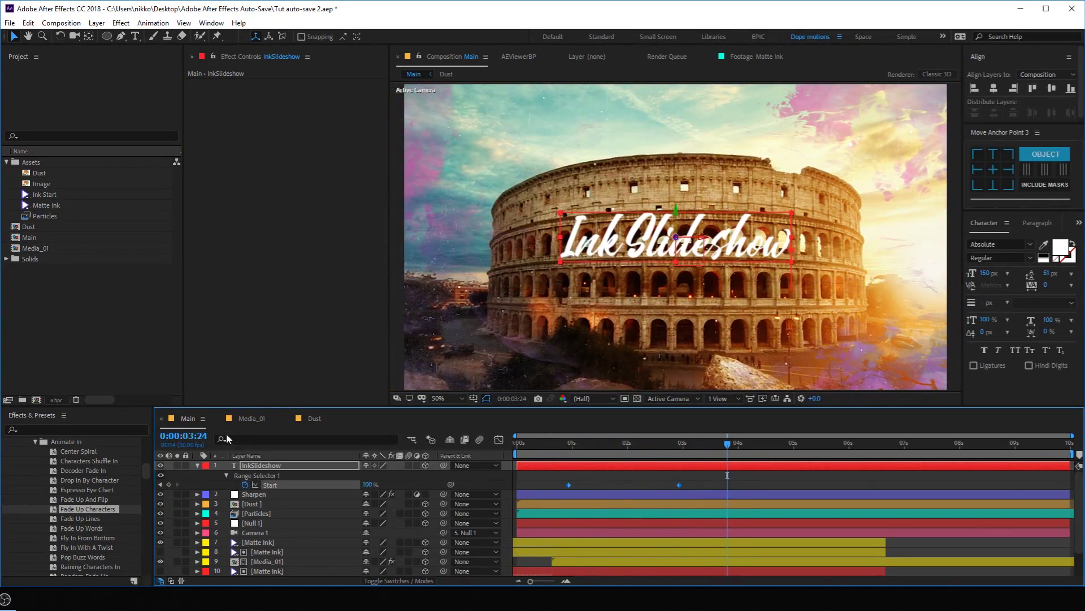
click(197, 465)
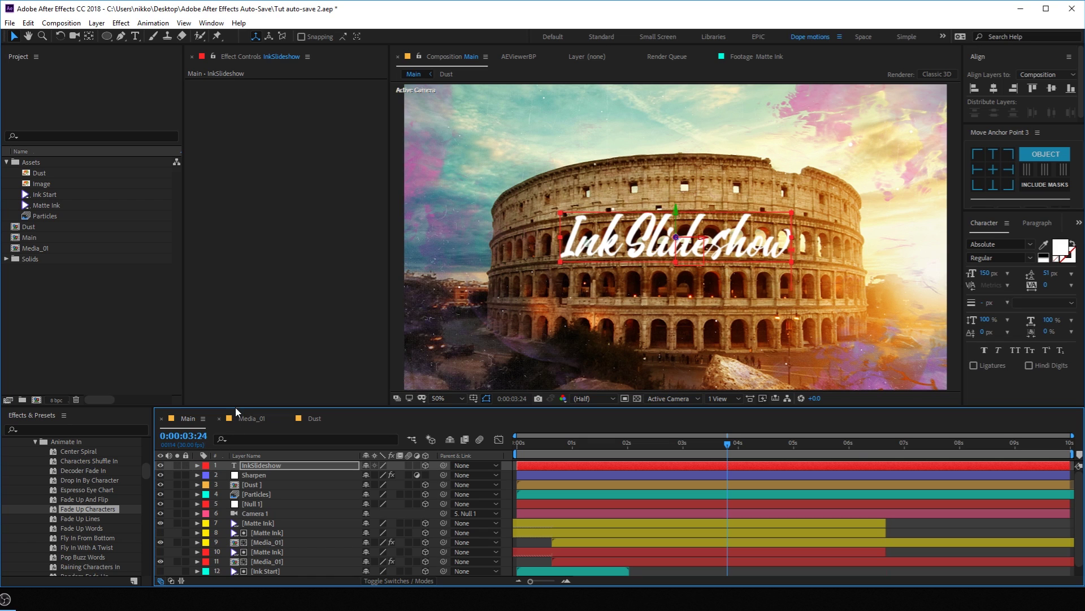
drag(240, 407, 243, 354)
Step: Add a new black solid layer named 'V'
right_click(266, 425)
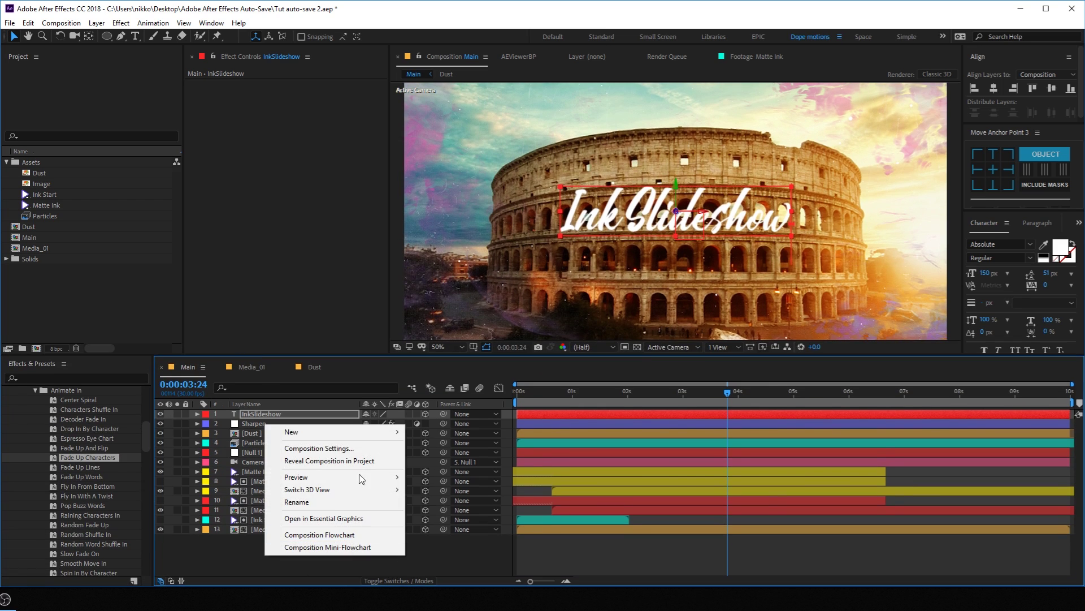
mouse_move(322, 439)
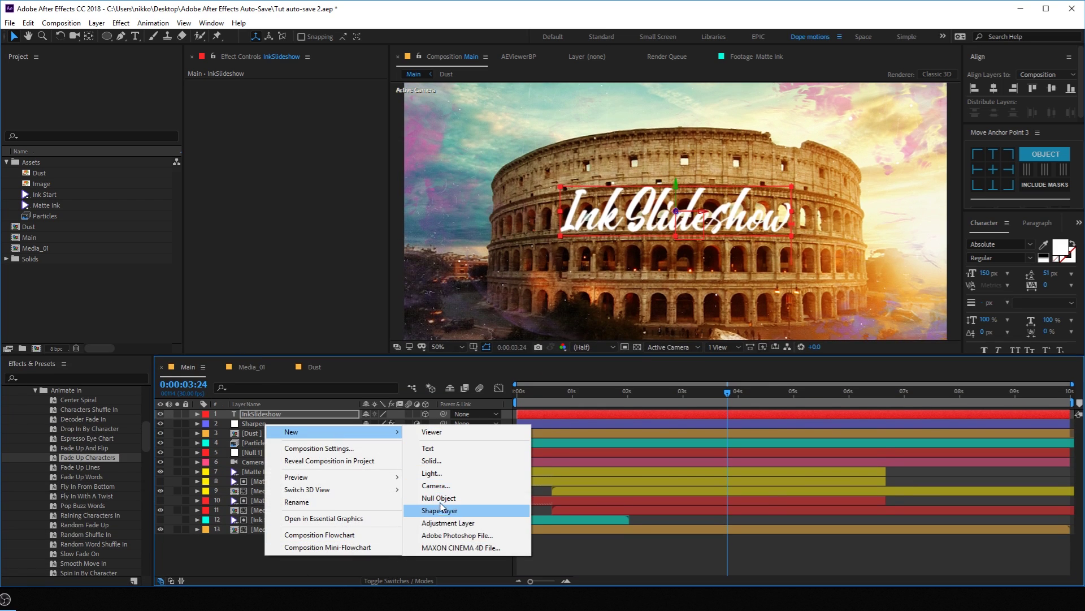
click(440, 476)
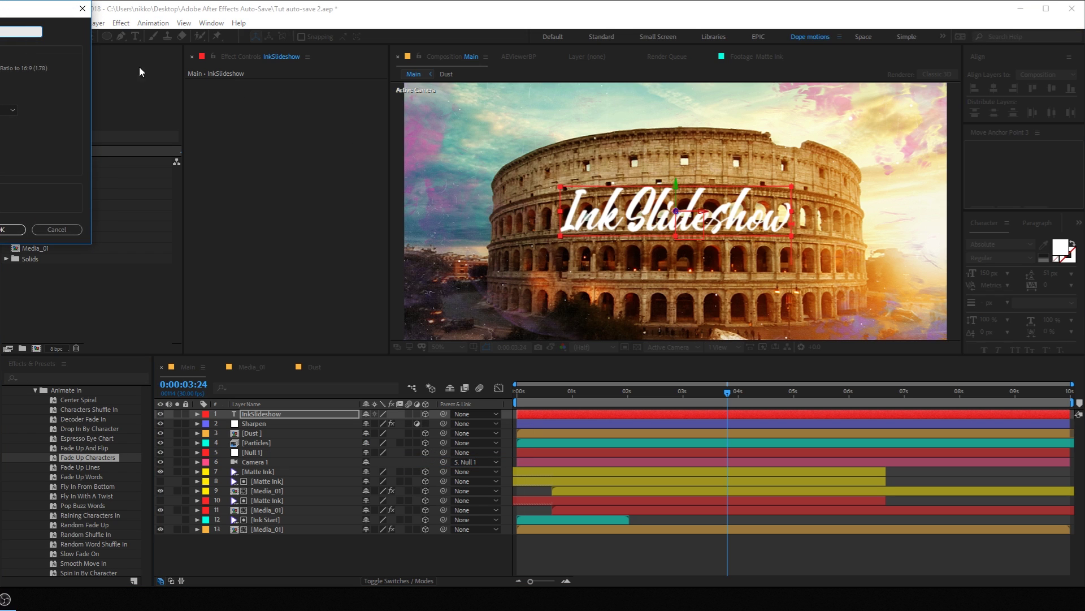
text(V)
click(386, 347)
Step: Give V an inverted ellipse mask feathered 582 pixels and lower its opacity to 29%
click(106, 35)
drag(676, 211, 925, 353)
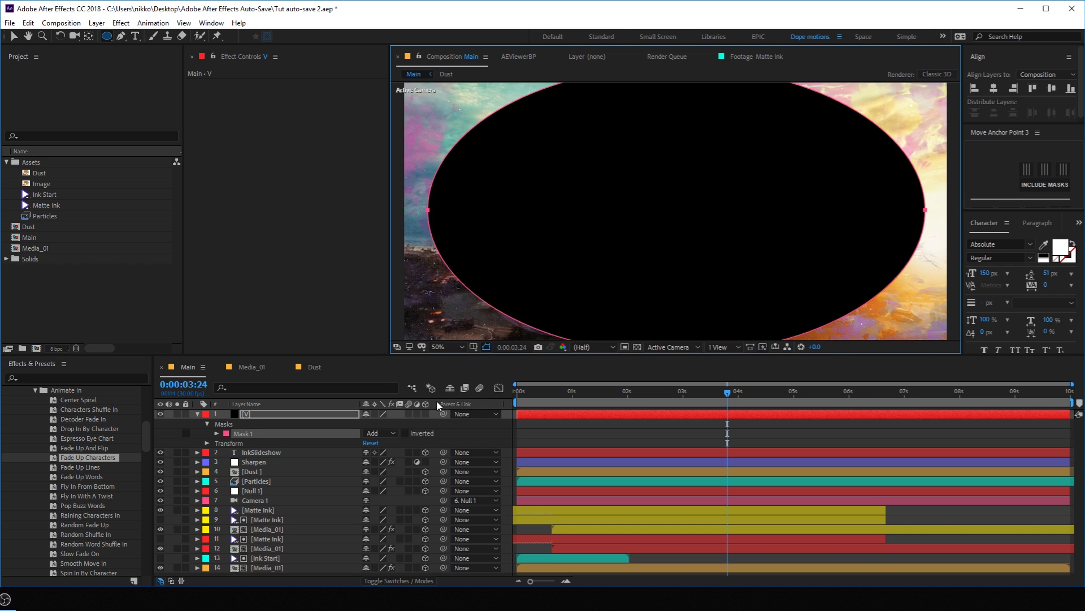
click(404, 432)
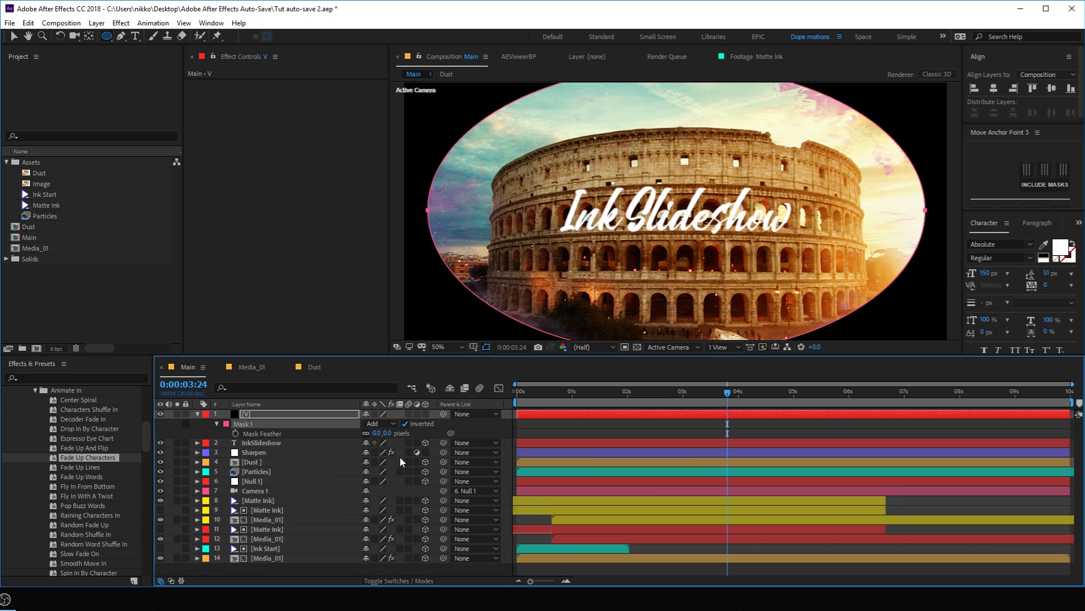
key(f)
drag(388, 433, 724, 440)
key(t)
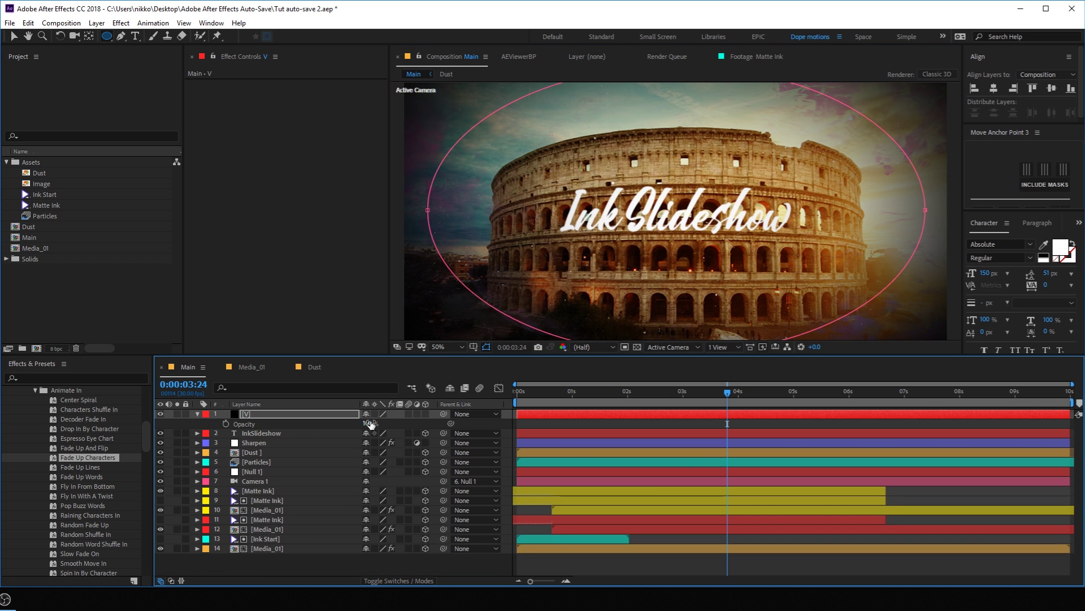
drag(371, 424, 229, 436)
Step: Enlarge the viewer and preview the Main comp from the start, stopping at 0:00:03:28
click(569, 570)
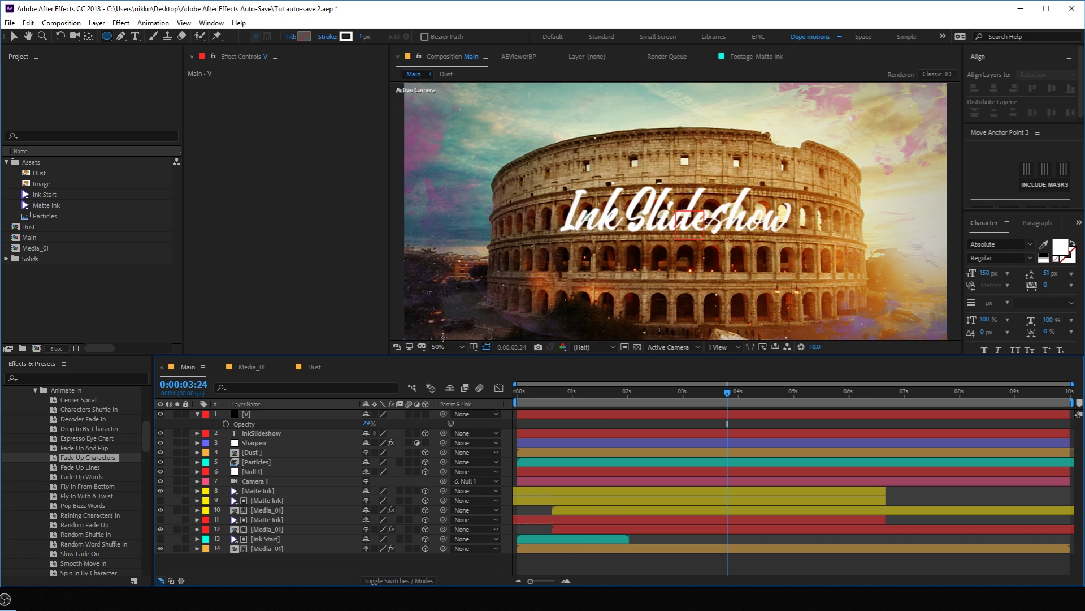
drag(374, 355, 377, 411)
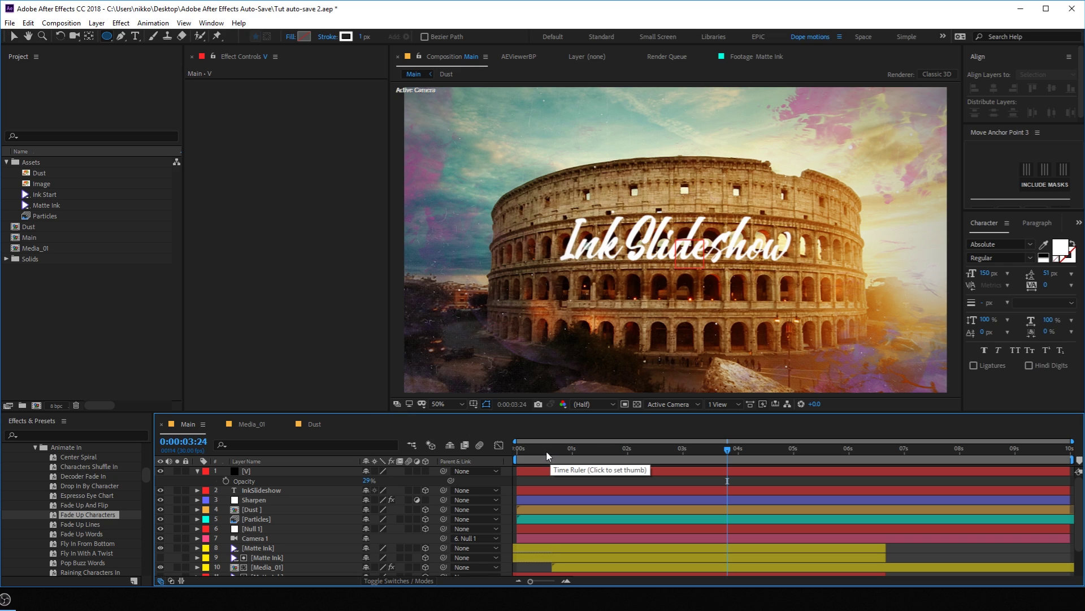
key(Home)
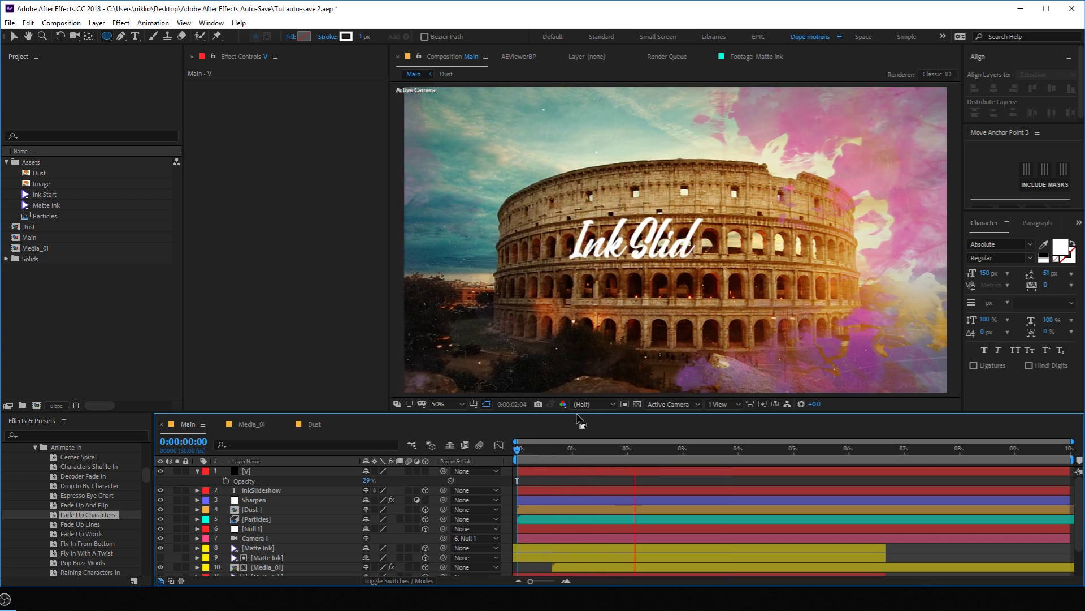
click(735, 451)
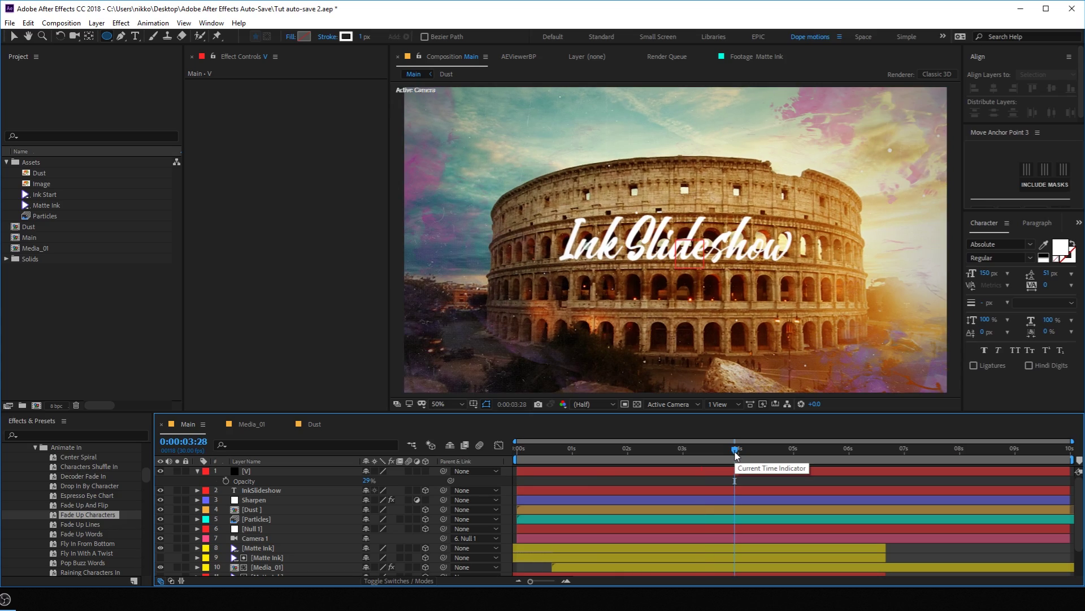